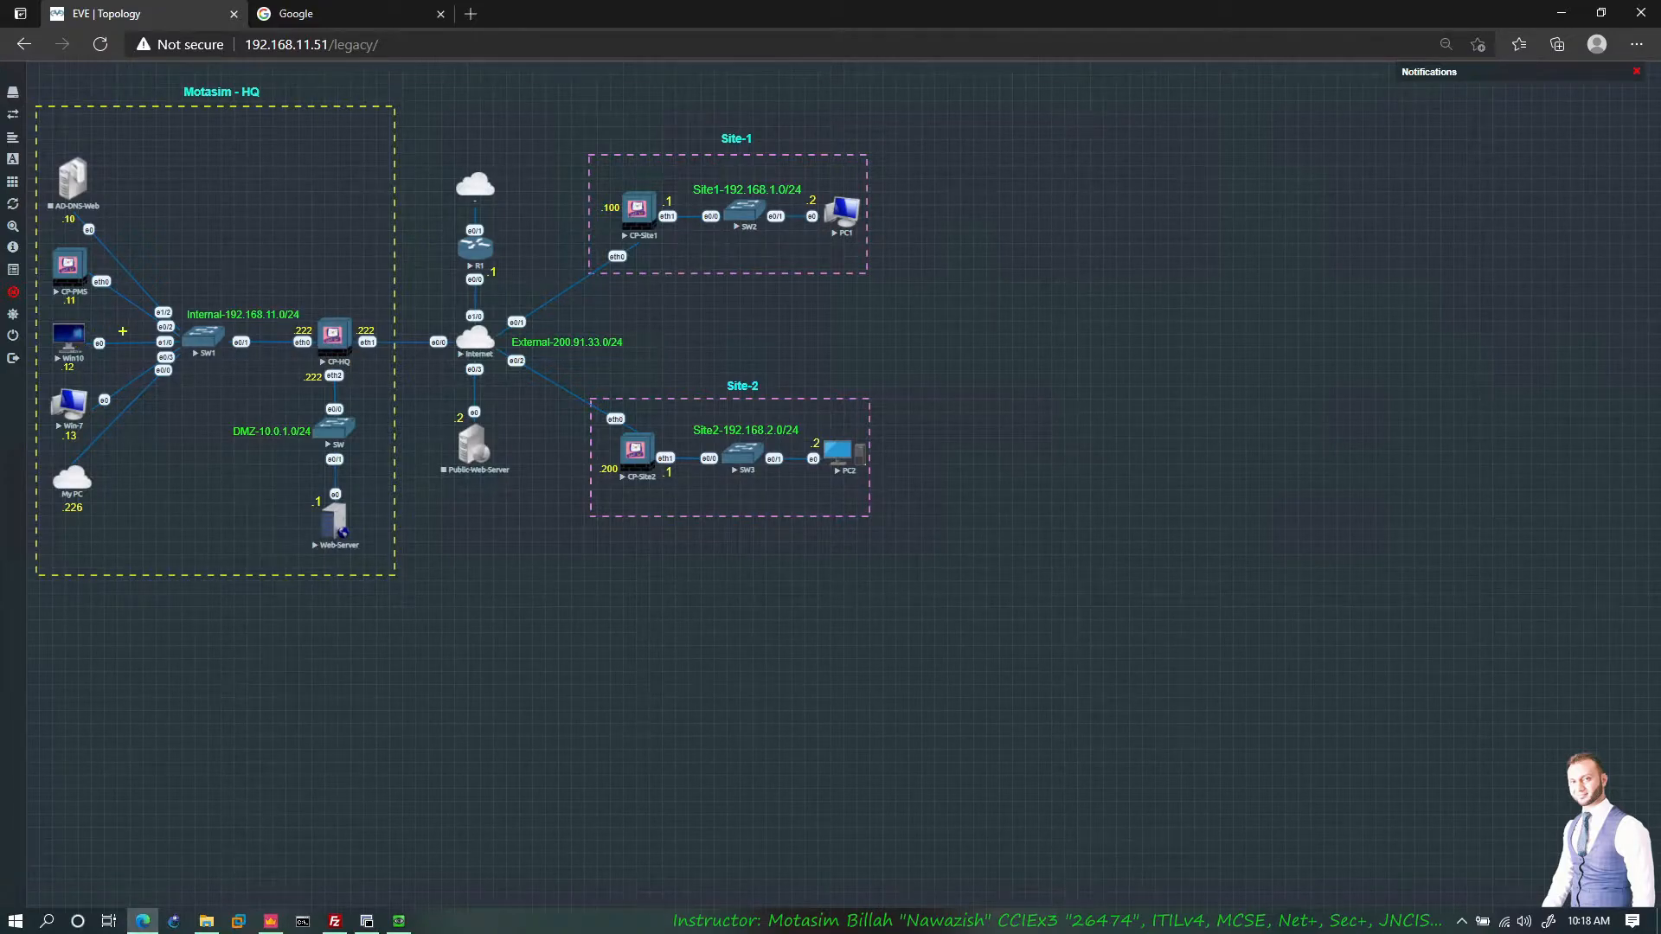
Step: Sketch the Win10–SW1–CP-HQ–R1 path on the topology, then switch to the Google tab's address bar
mouse_move(109, 332)
mouse_down()
mouse_move(313, 332)
mouse_move(472, 290)
mouse_move(386, 338)
mouse_up()
drag(261, 347, 132, 350)
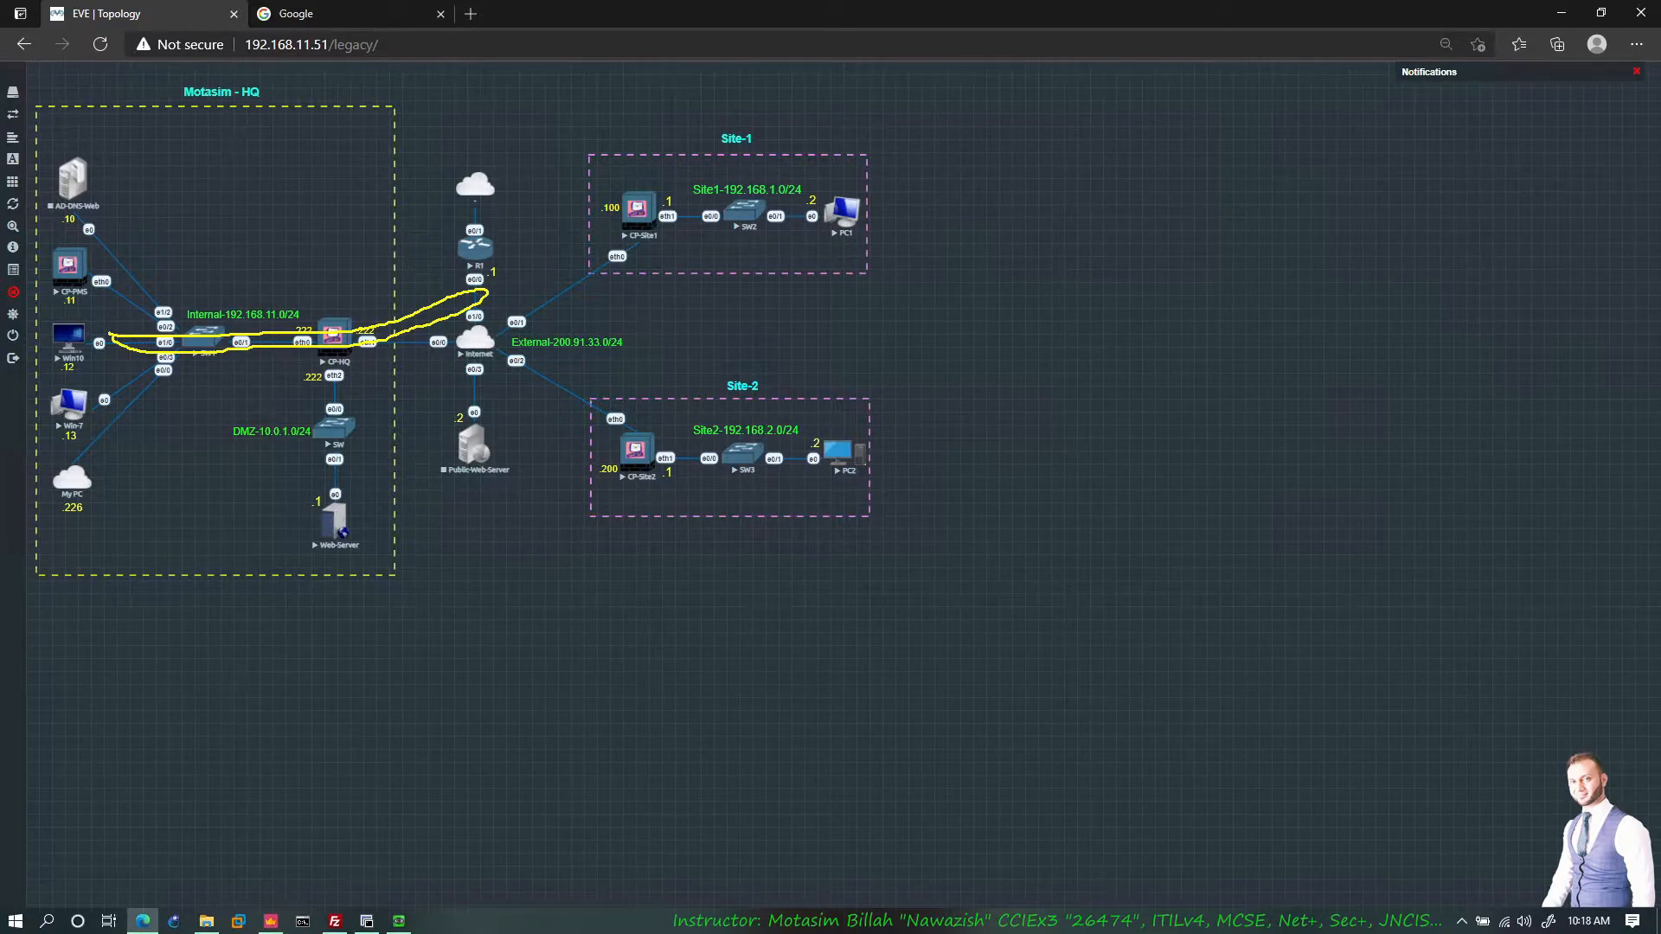
click(426, 19)
click(260, 44)
drag(316, 45, 151, 53)
Step: Reload google.com over plain http to check it redirects to https
click(203, 45)
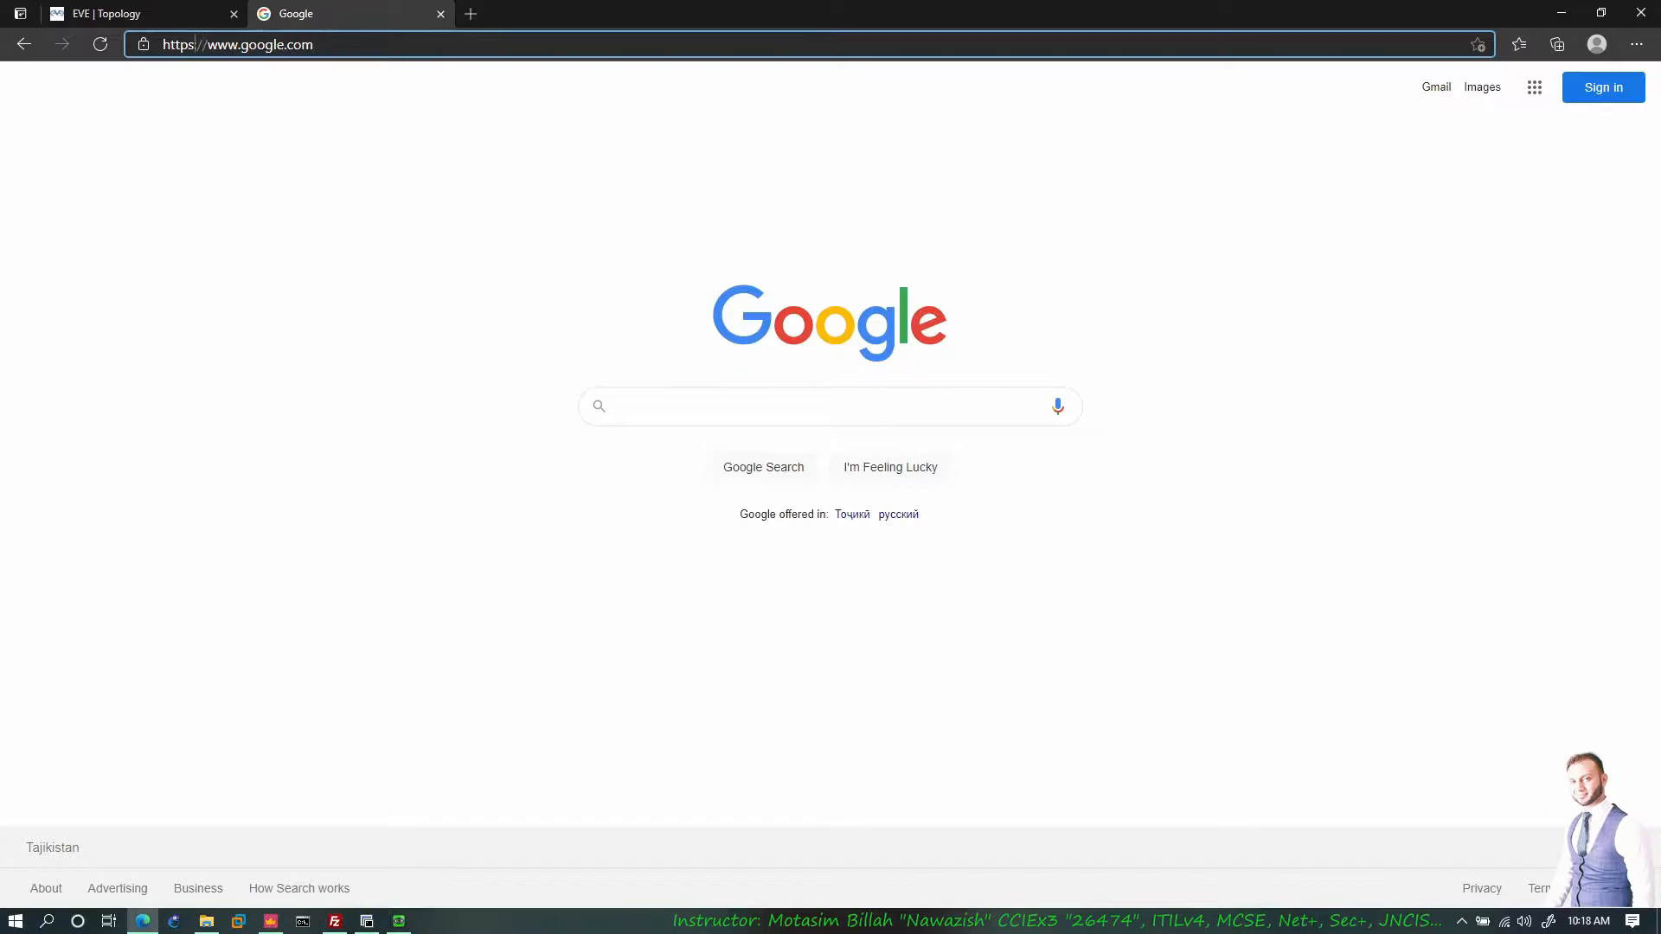
key(BackSpace)
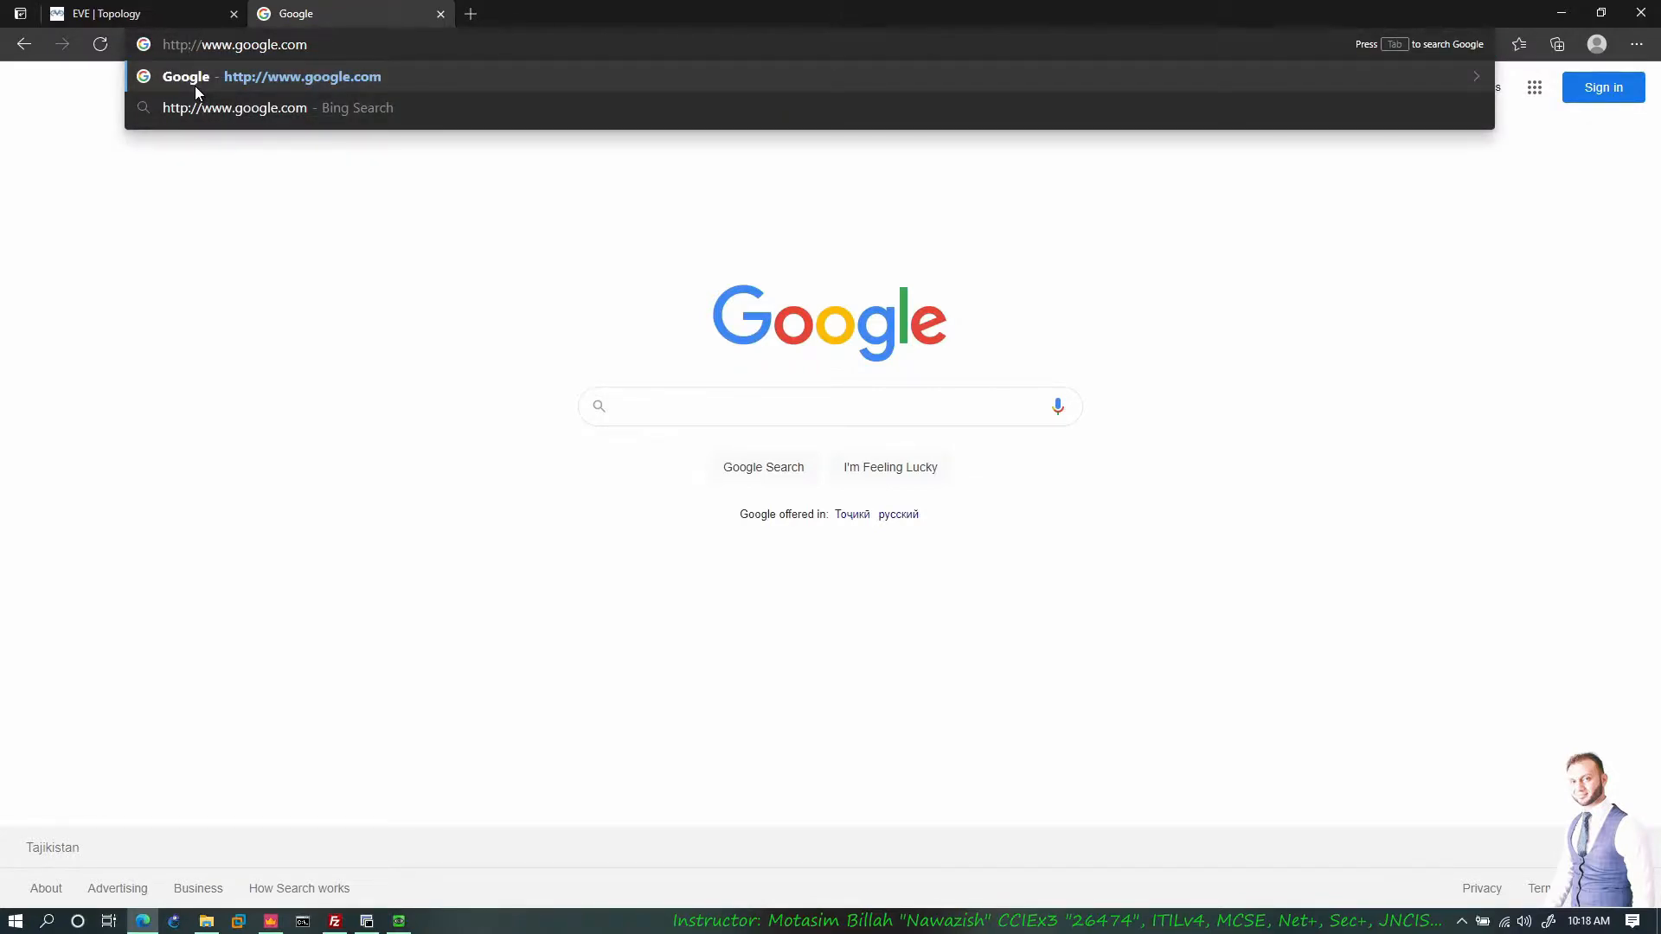
key(Return)
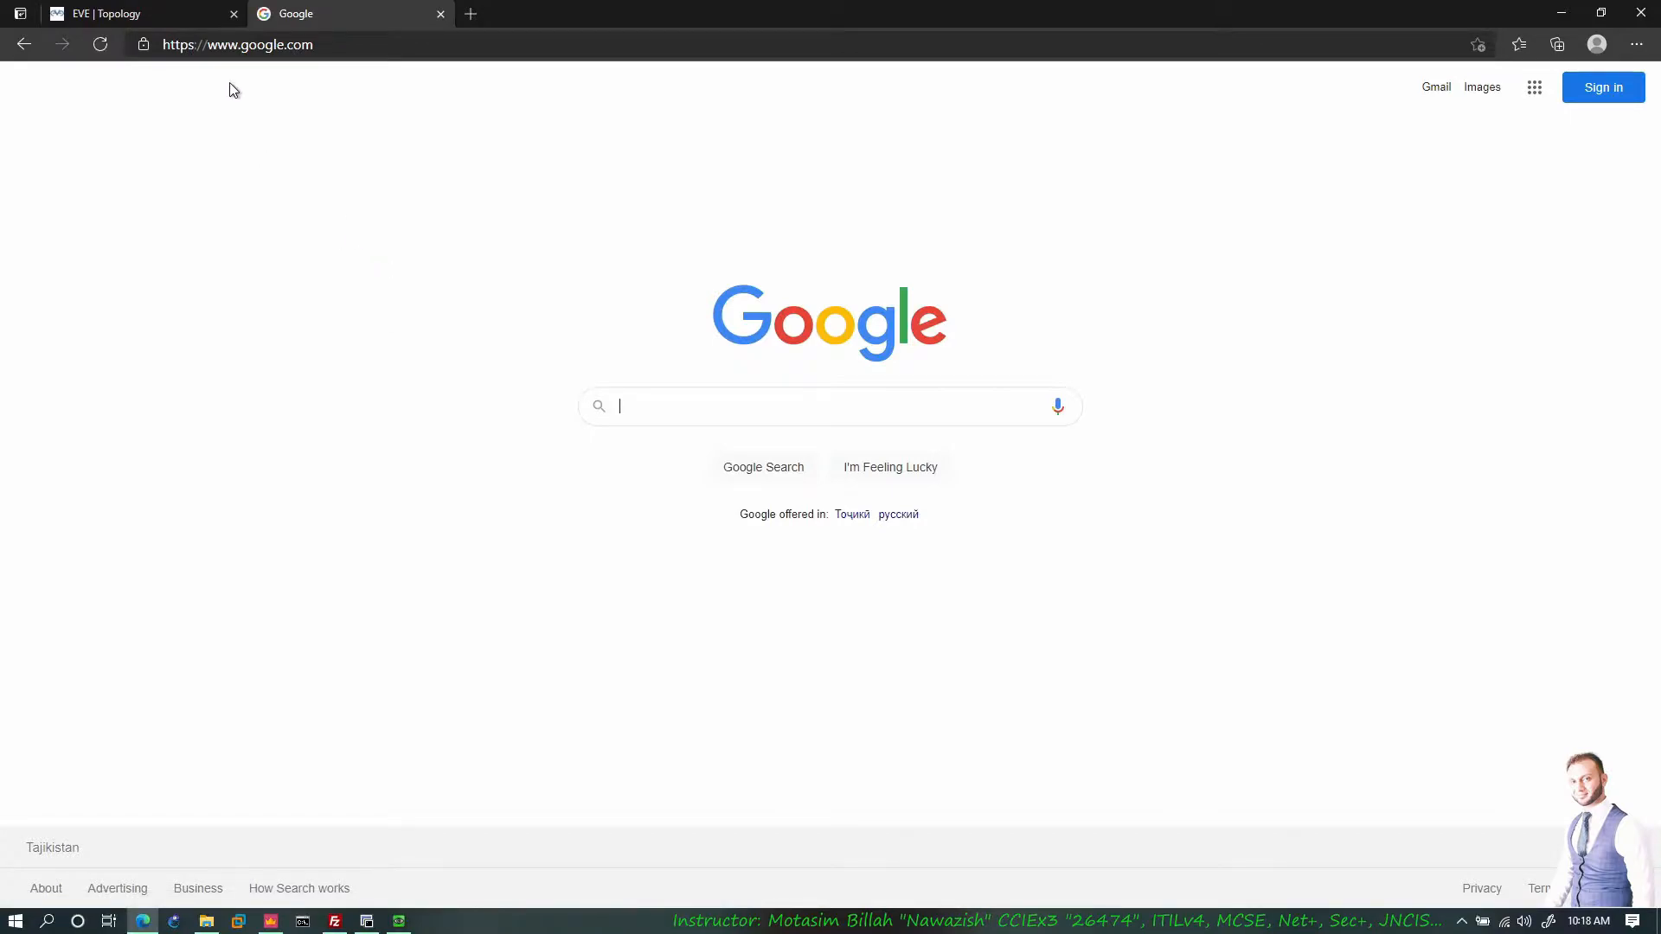
Step: Load checkpoint.com in a new tab, retry it over http to test redirection, then return to EVE
click(471, 13)
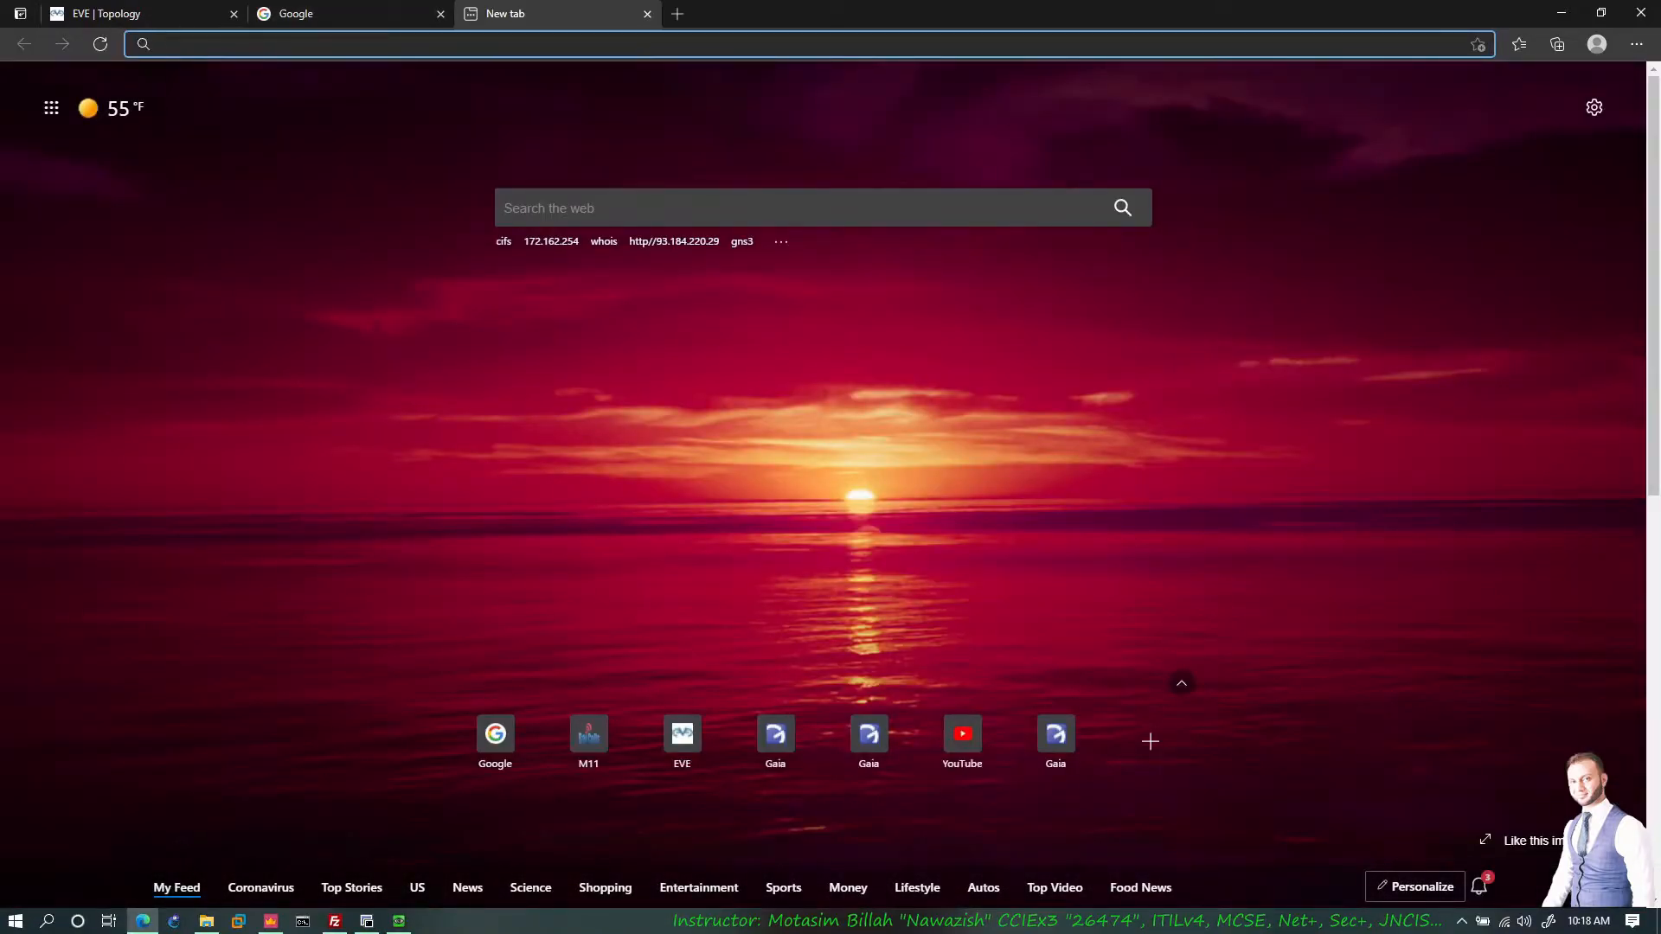
text(checkpoint.com)
key(Return)
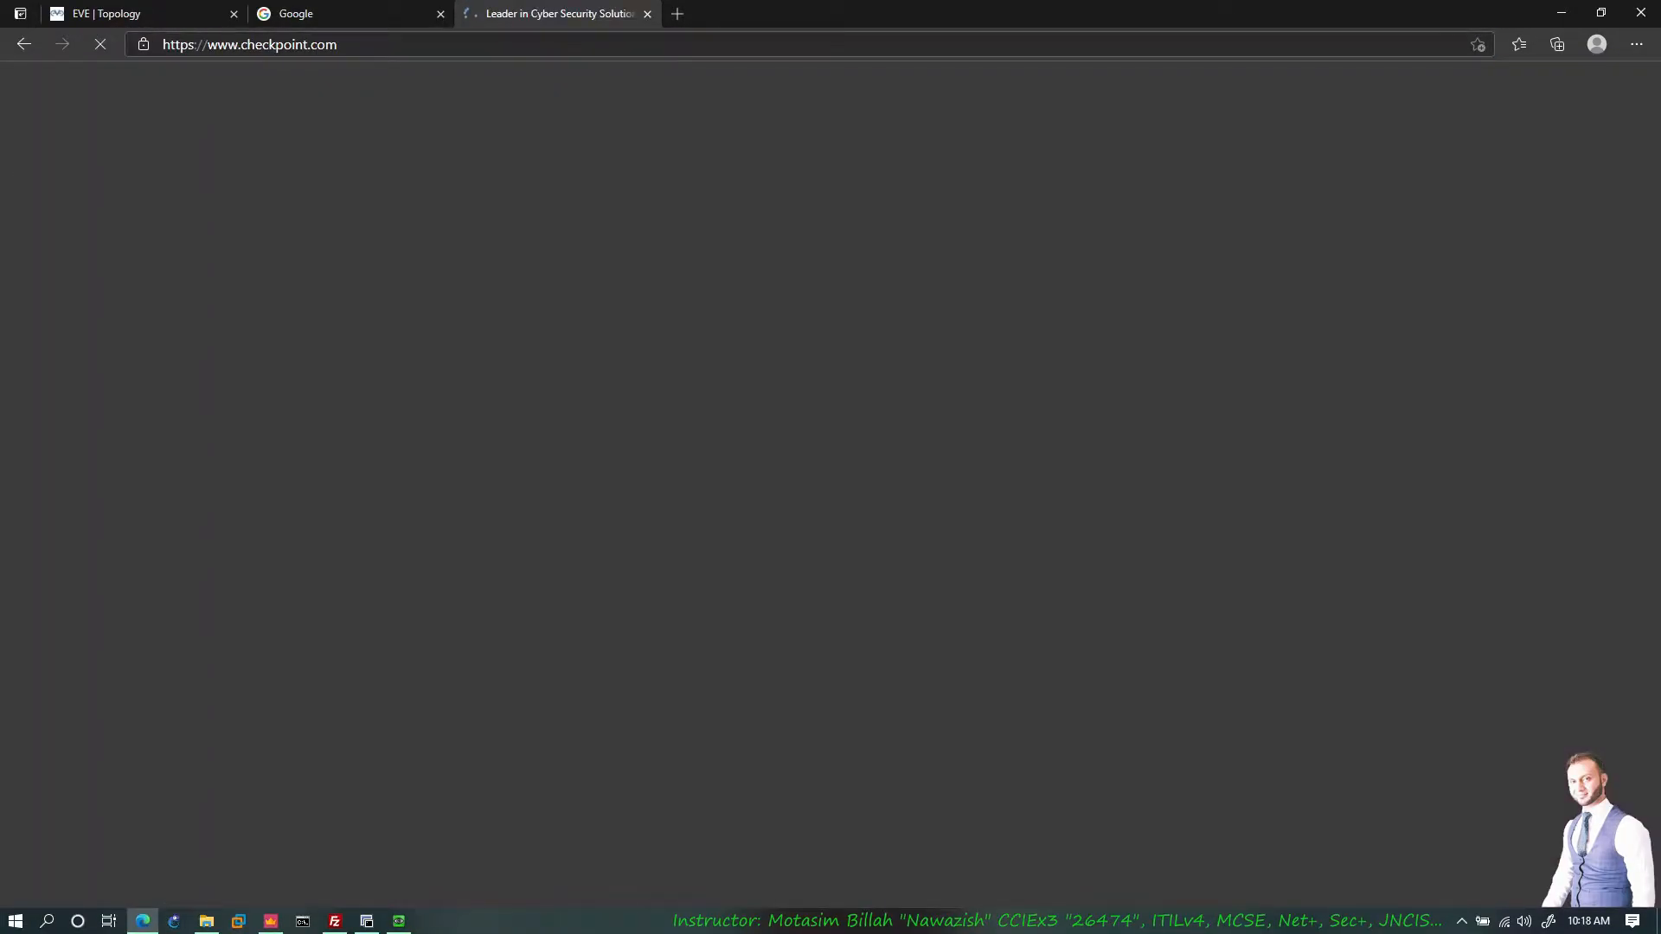
click(200, 45)
key(BackSpace)
key(Return)
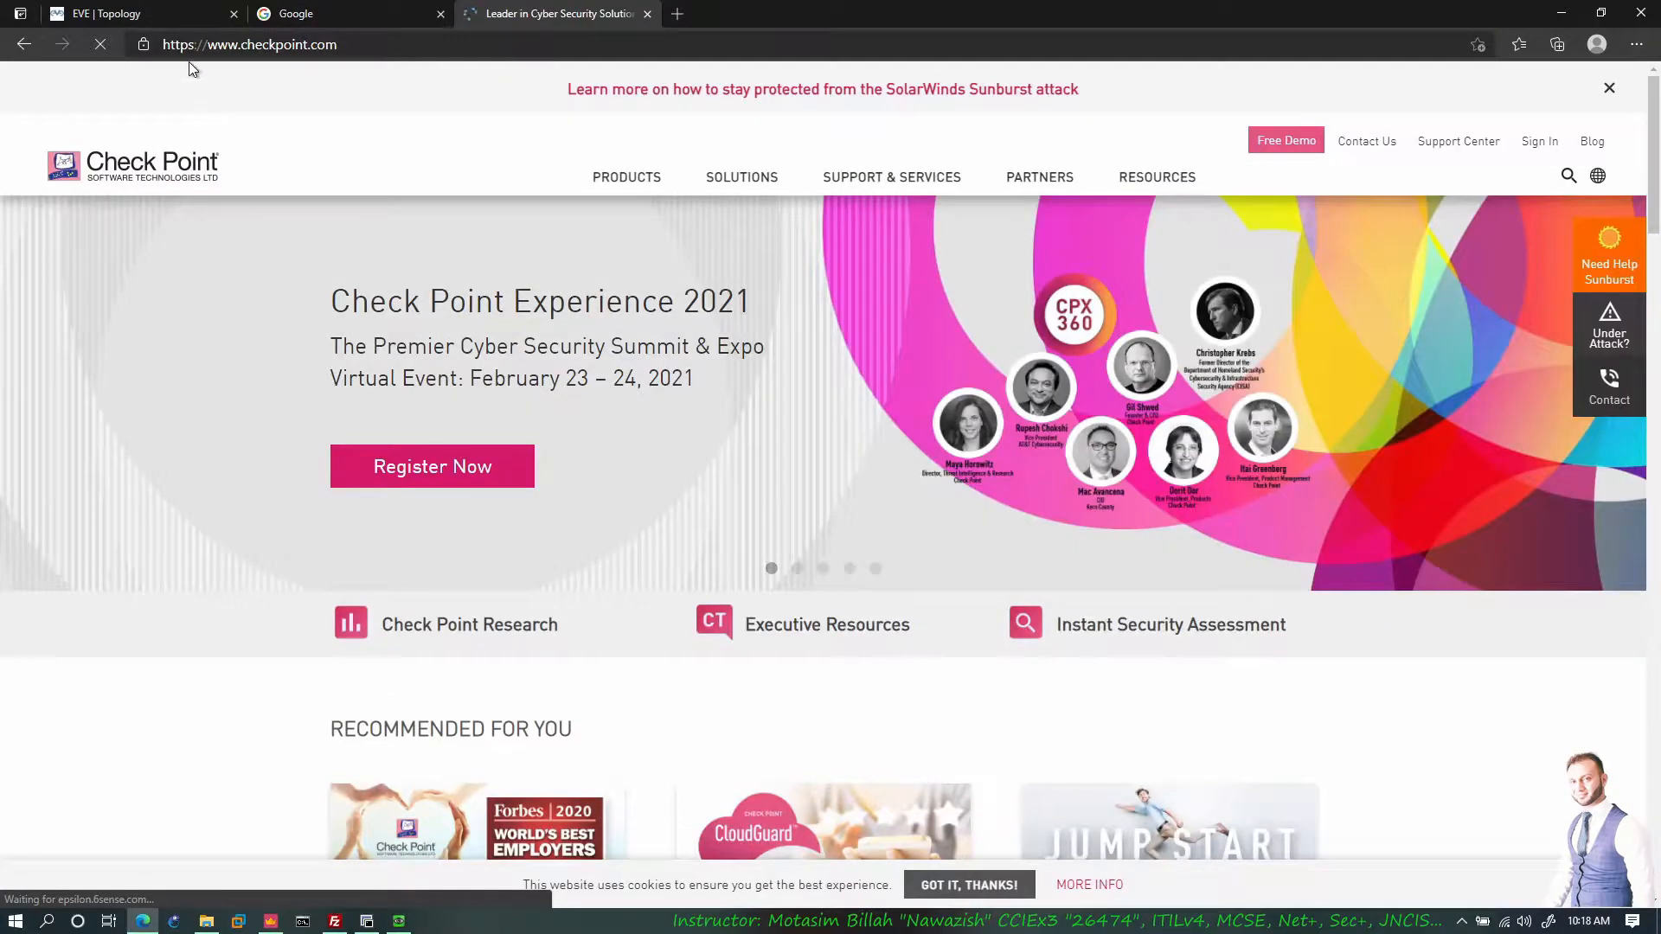
click(196, 18)
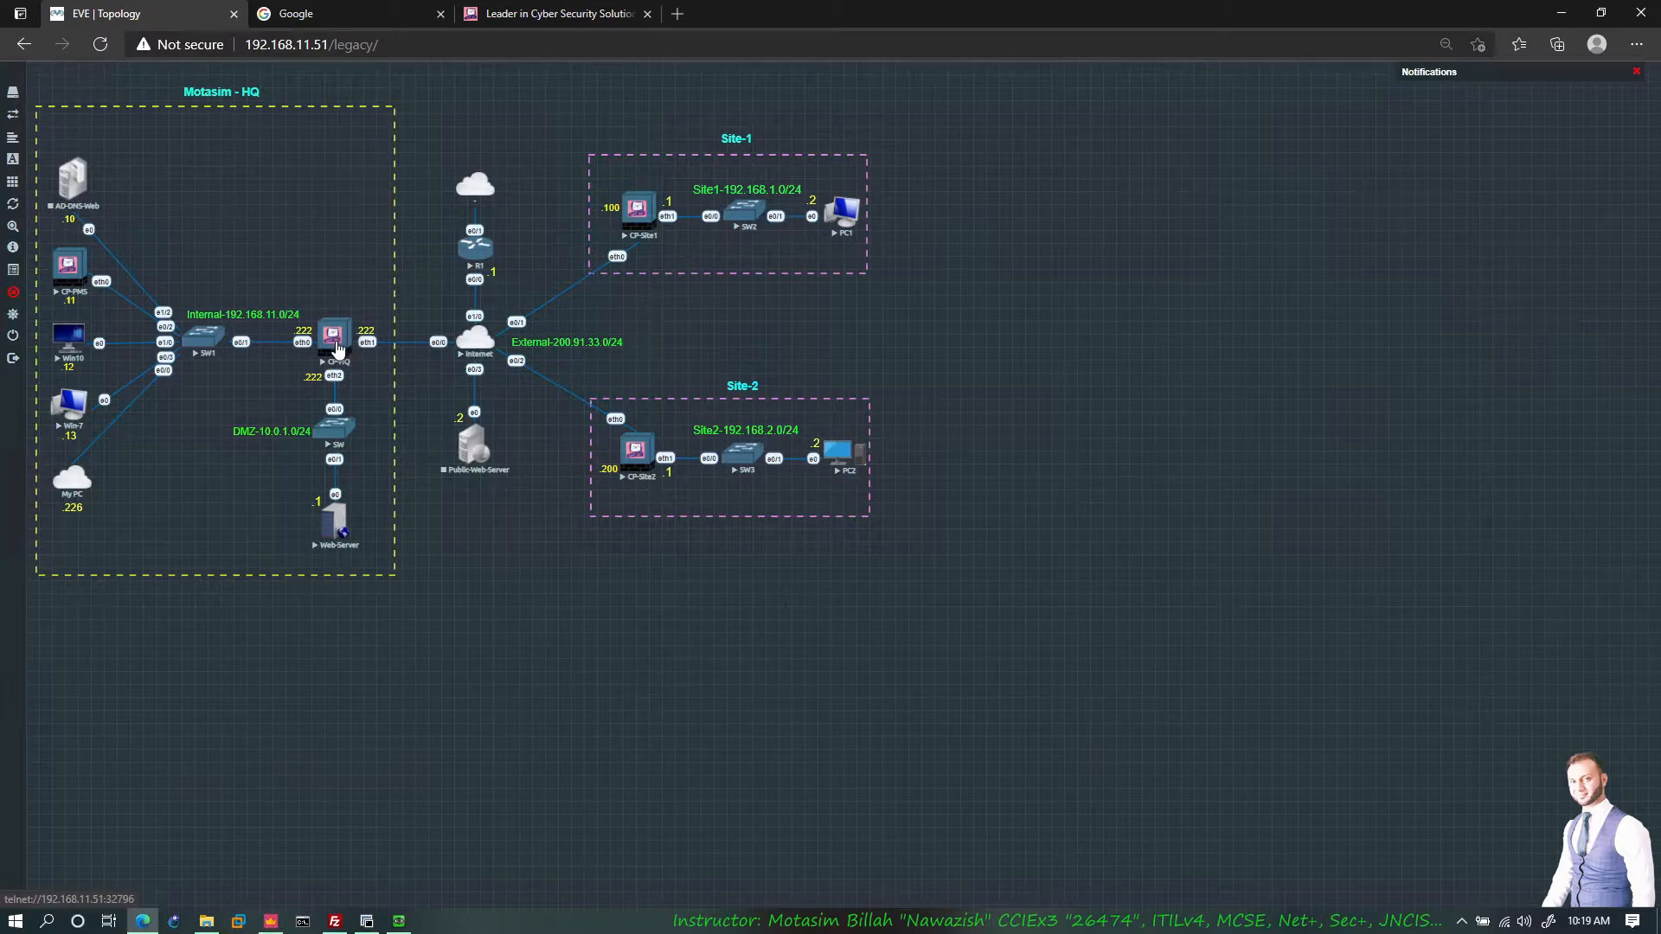
Step: Open CP-HQ's Edit properties from Gateways & Servers, then bring the EVE-NG topology back up
click(274, 921)
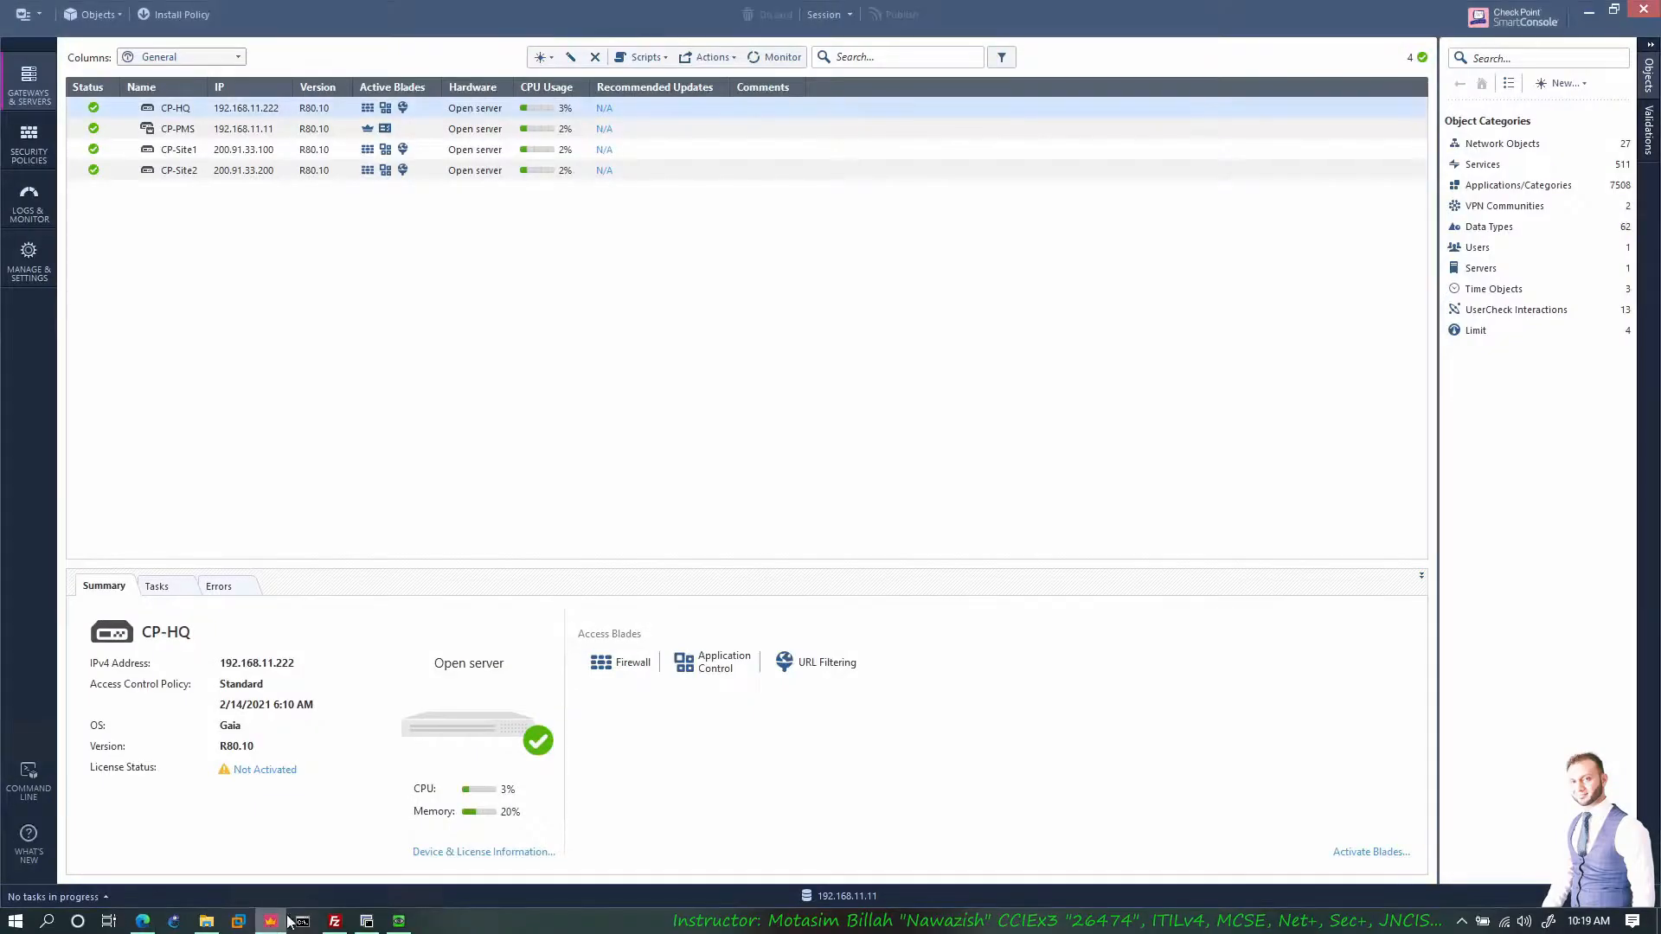
right_click(211, 110)
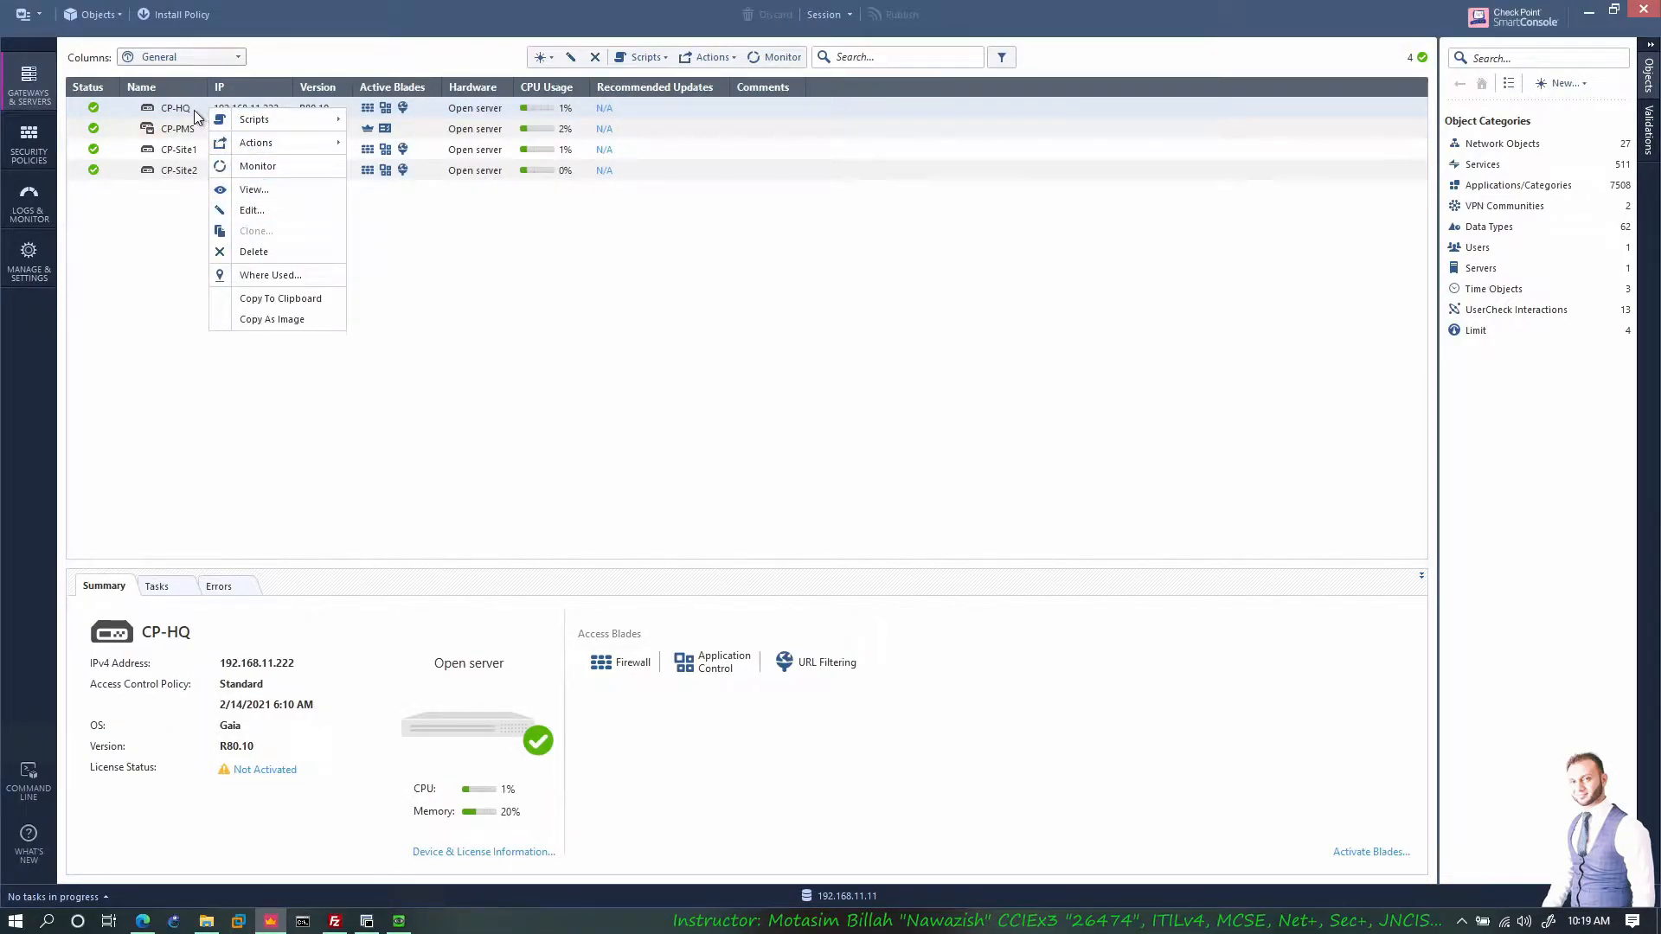
click(246, 209)
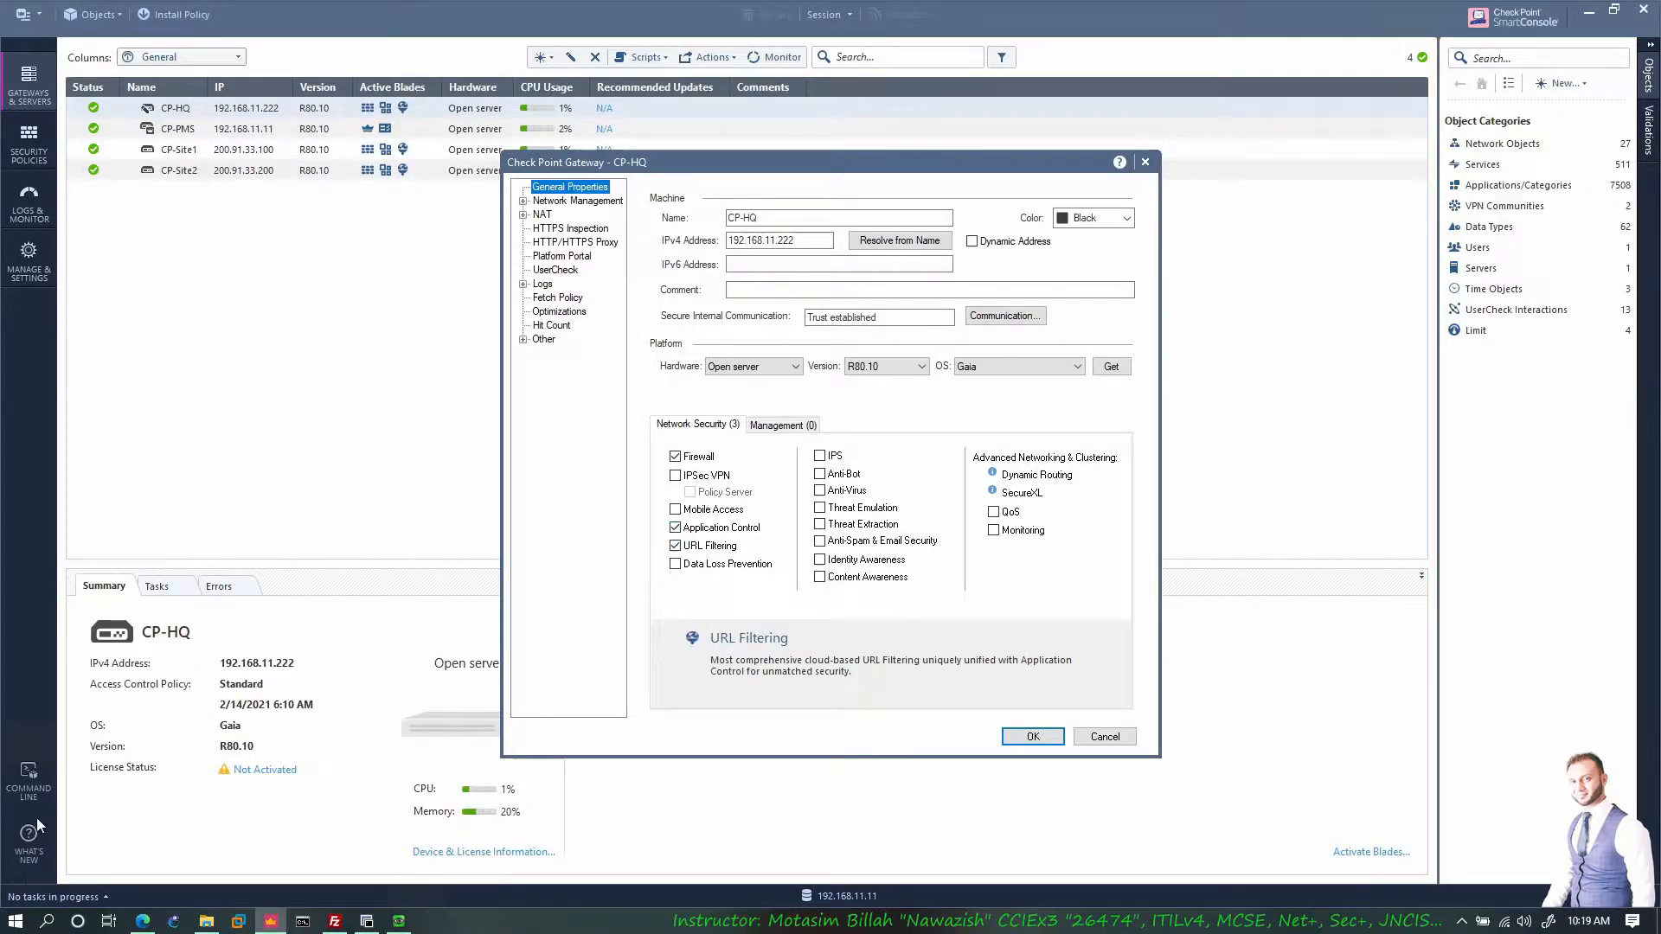
click(143, 920)
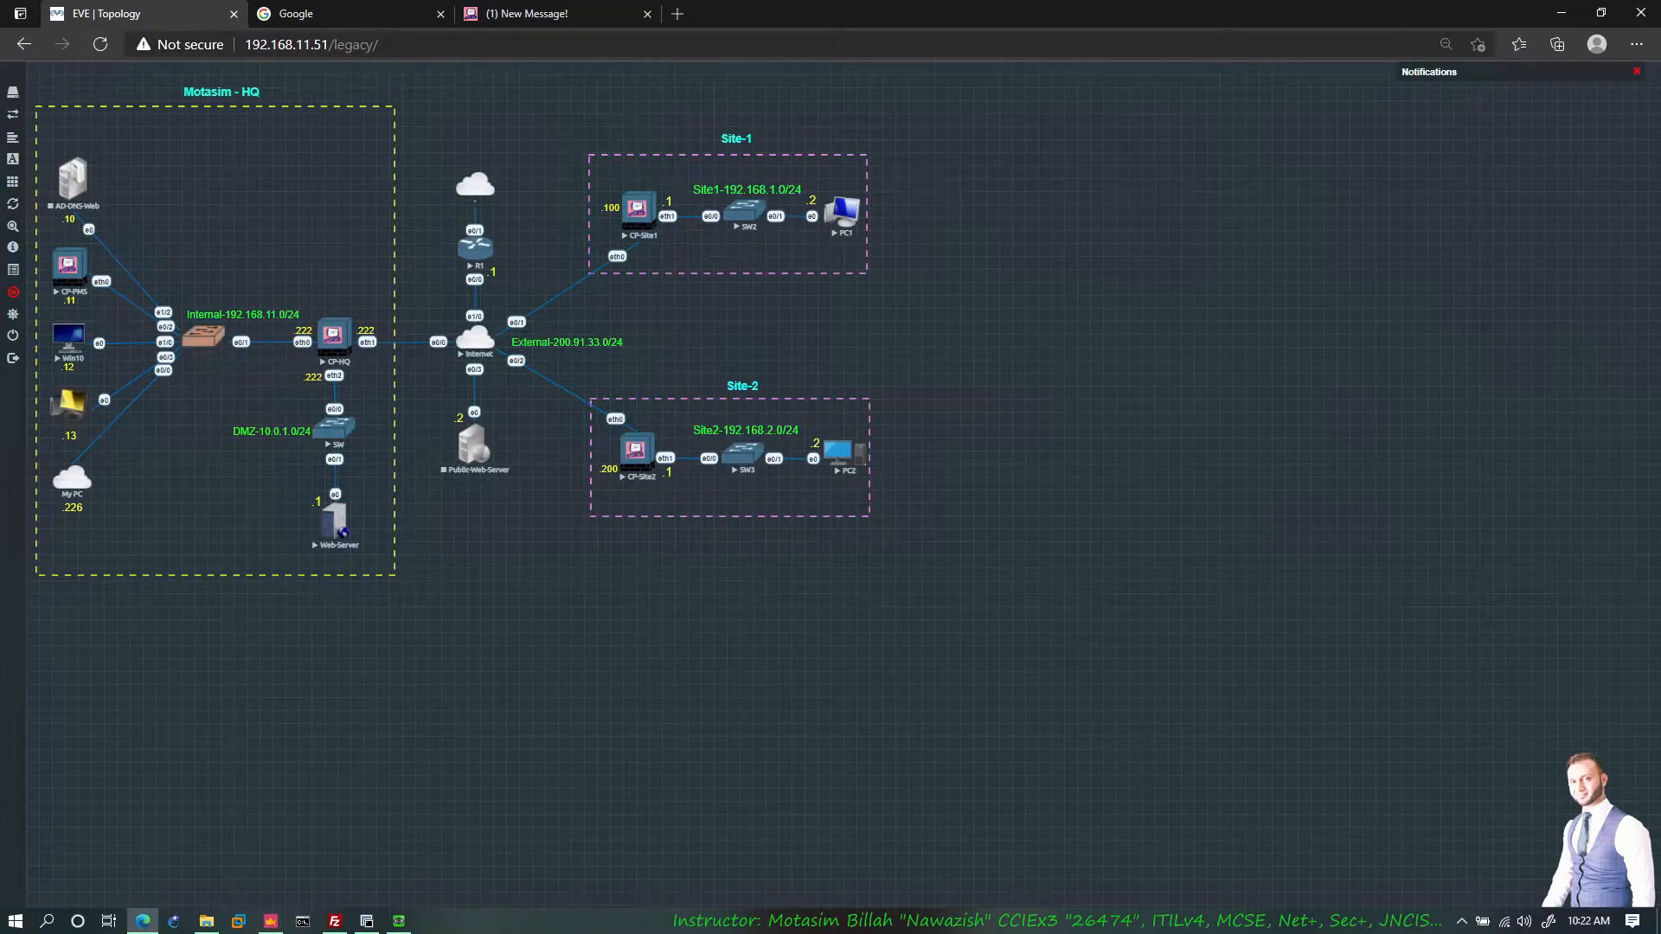
mouse_move(130, 329)
mouse_down()
mouse_move(311, 333)
mouse_move(169, 352)
mouse_up()
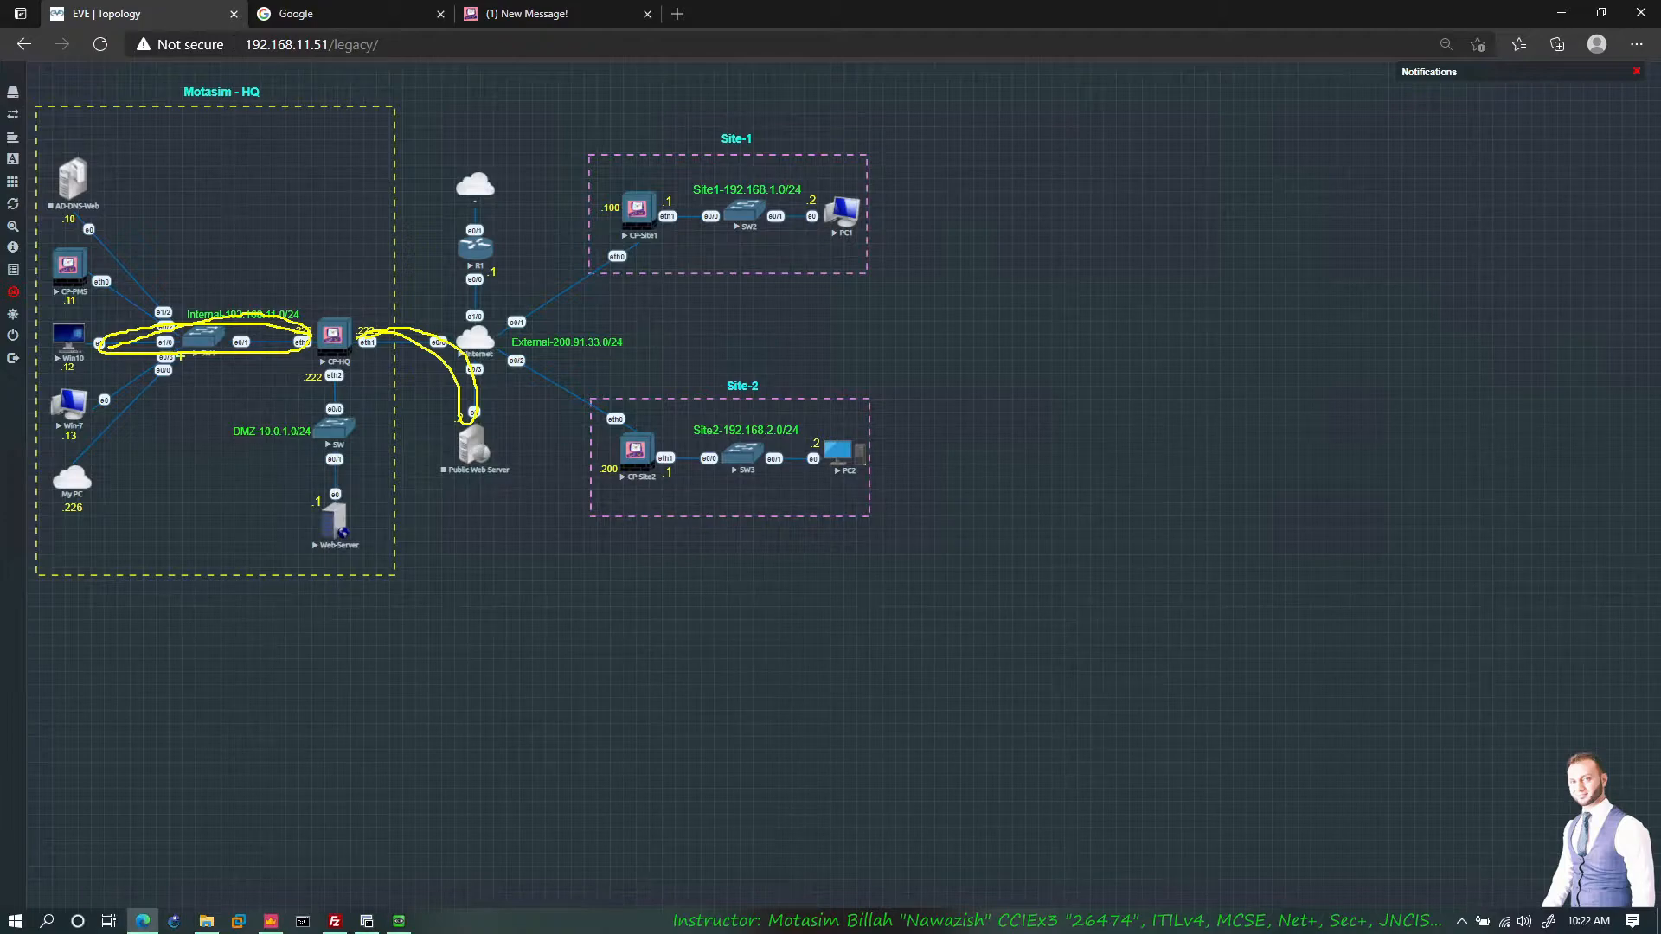
key(Escape)
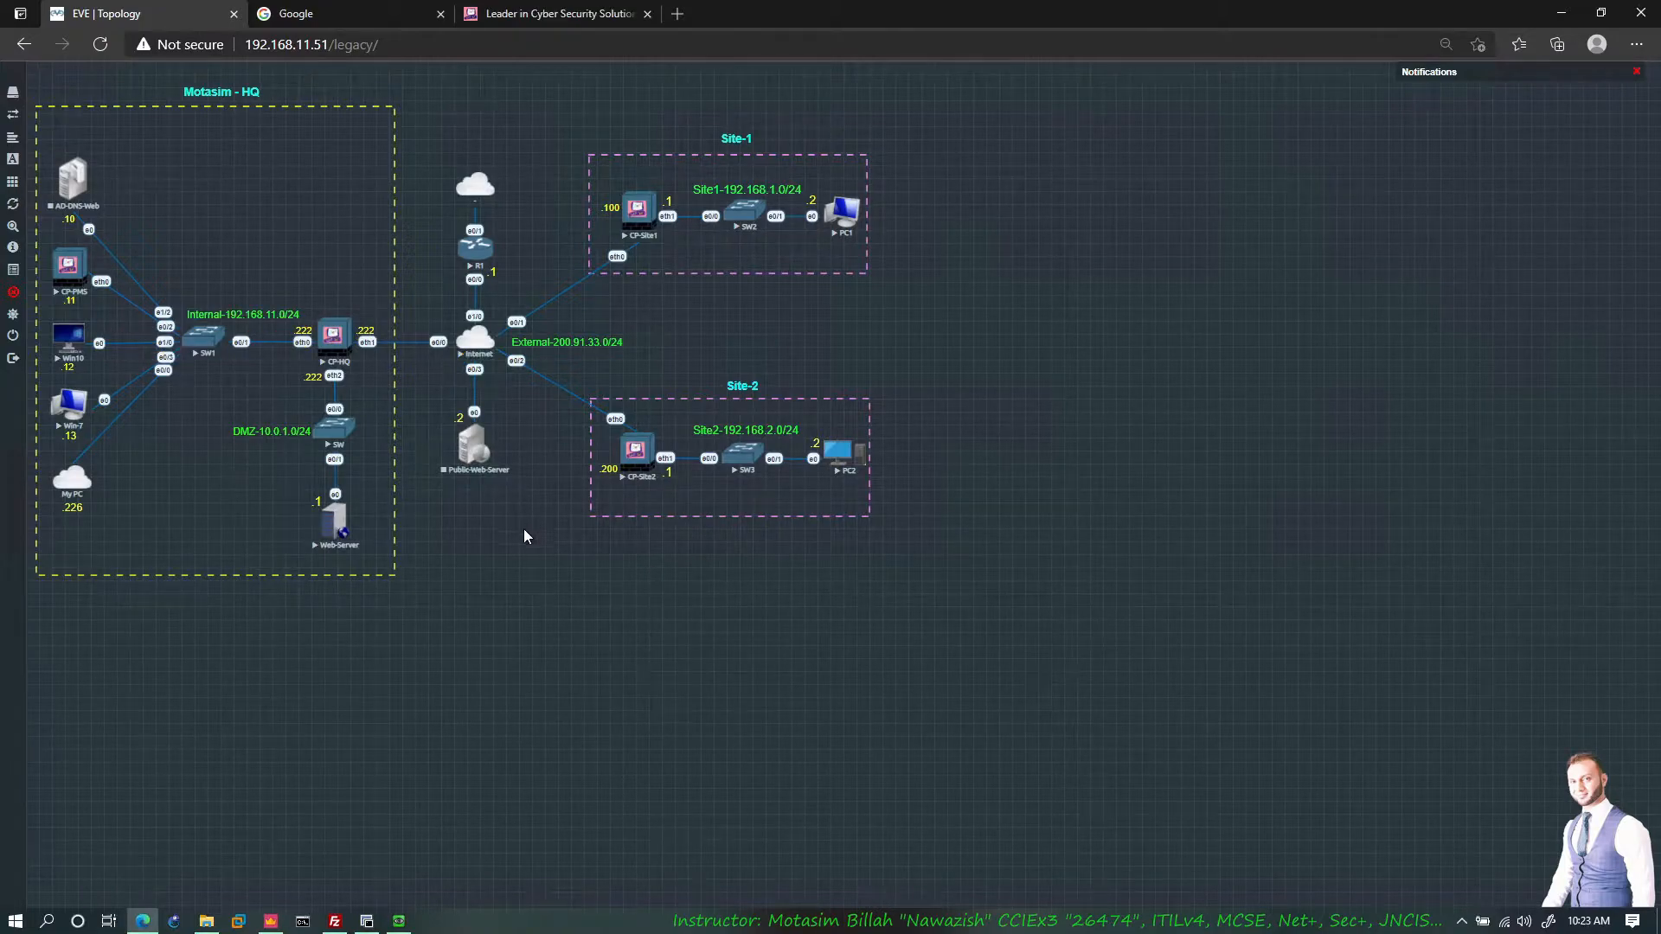
Step: Cancel the CP-HQ properties and open the Inspection Settings profiles list under Security Policies
click(270, 921)
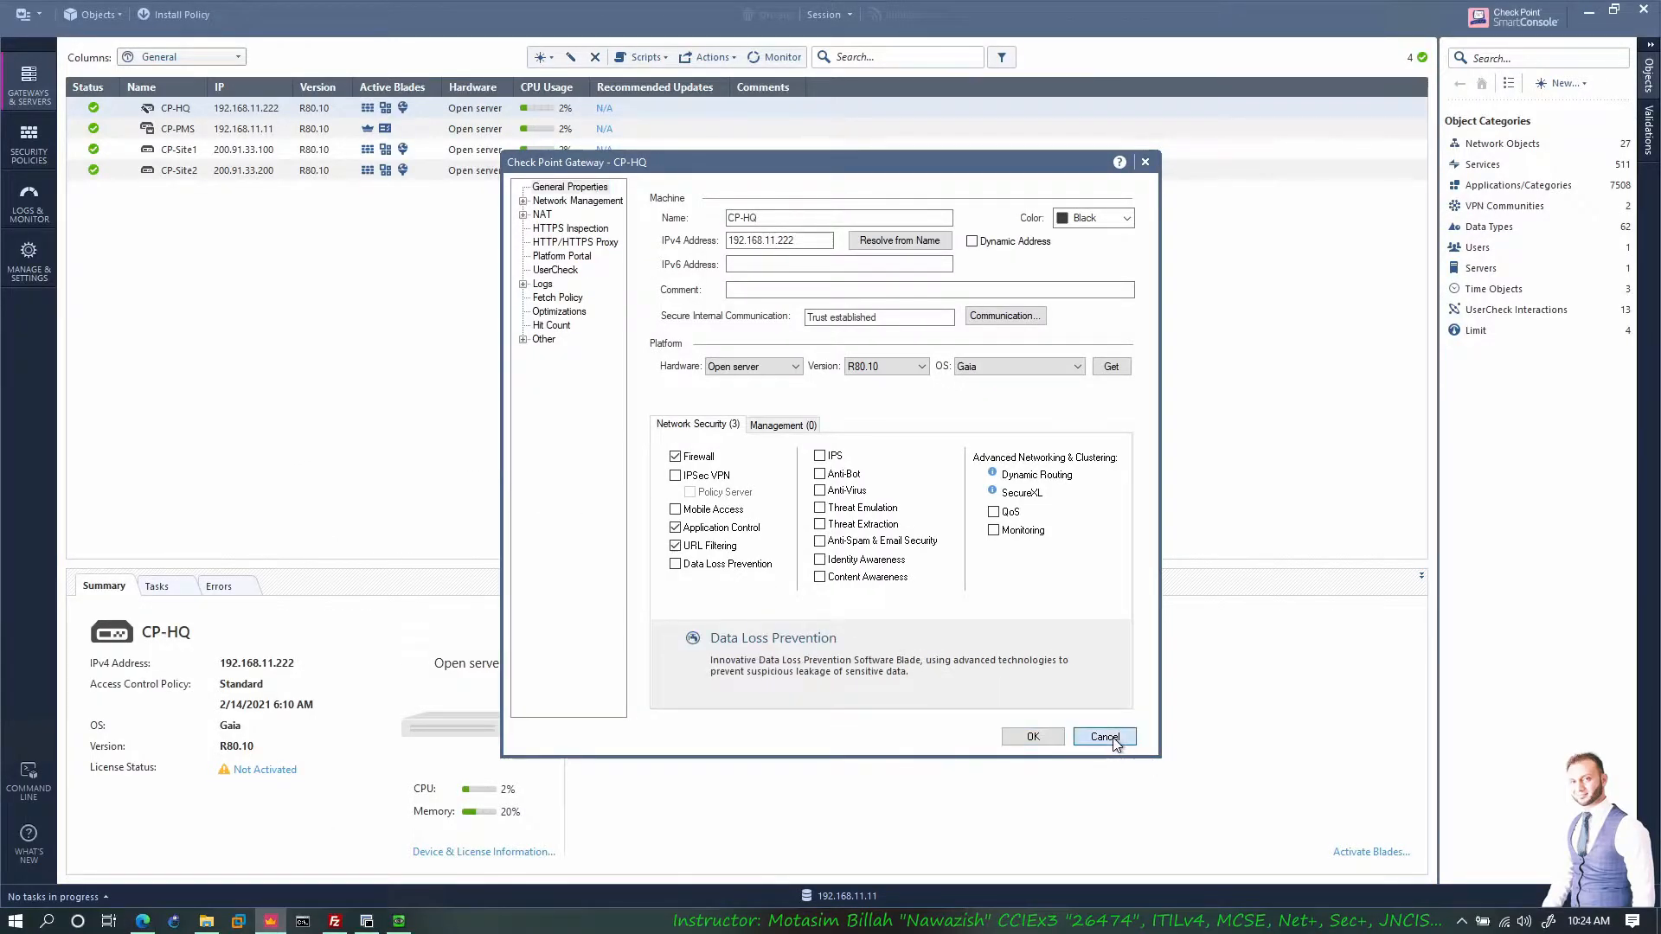
click(1104, 736)
click(40, 151)
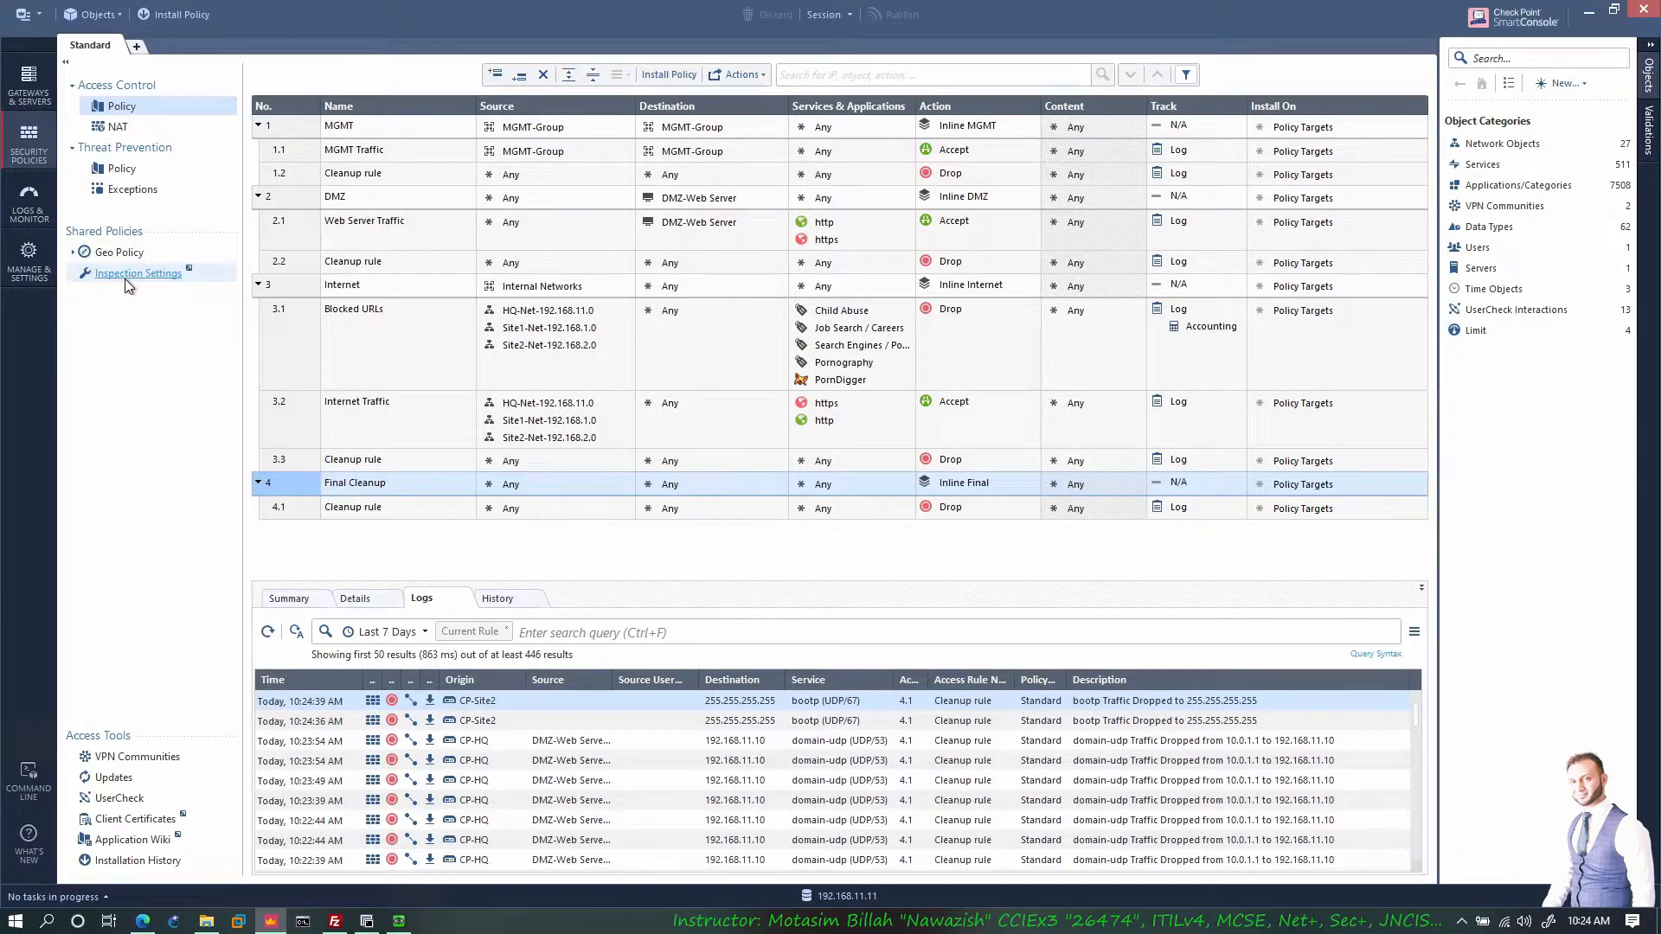
click(141, 274)
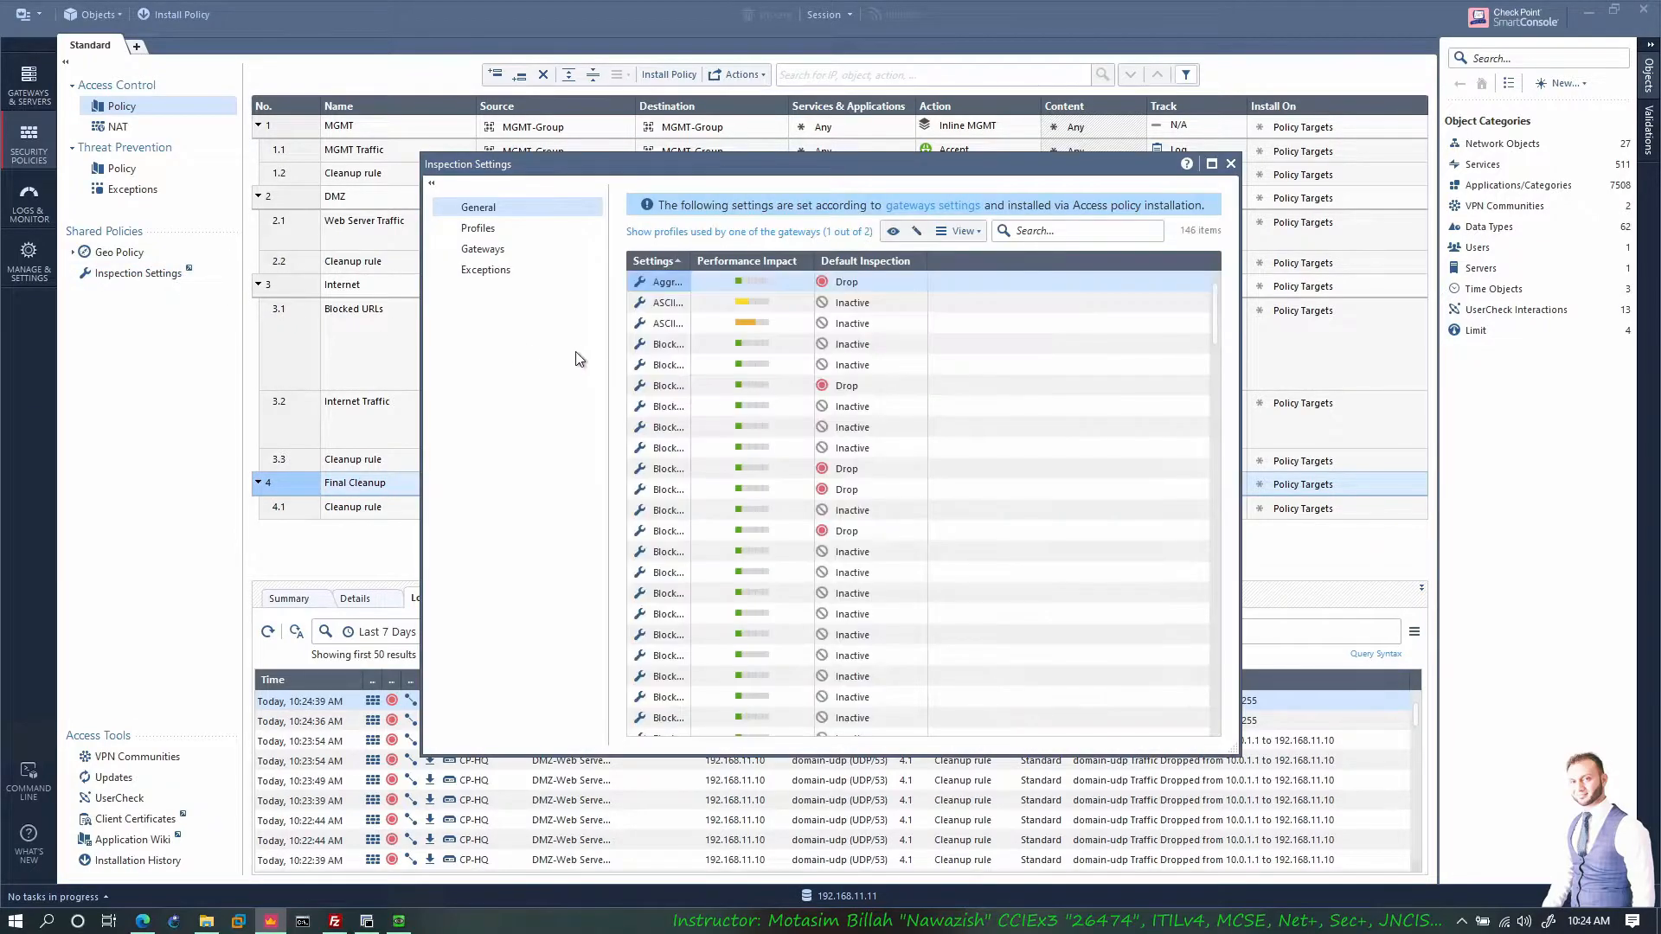
click(486, 229)
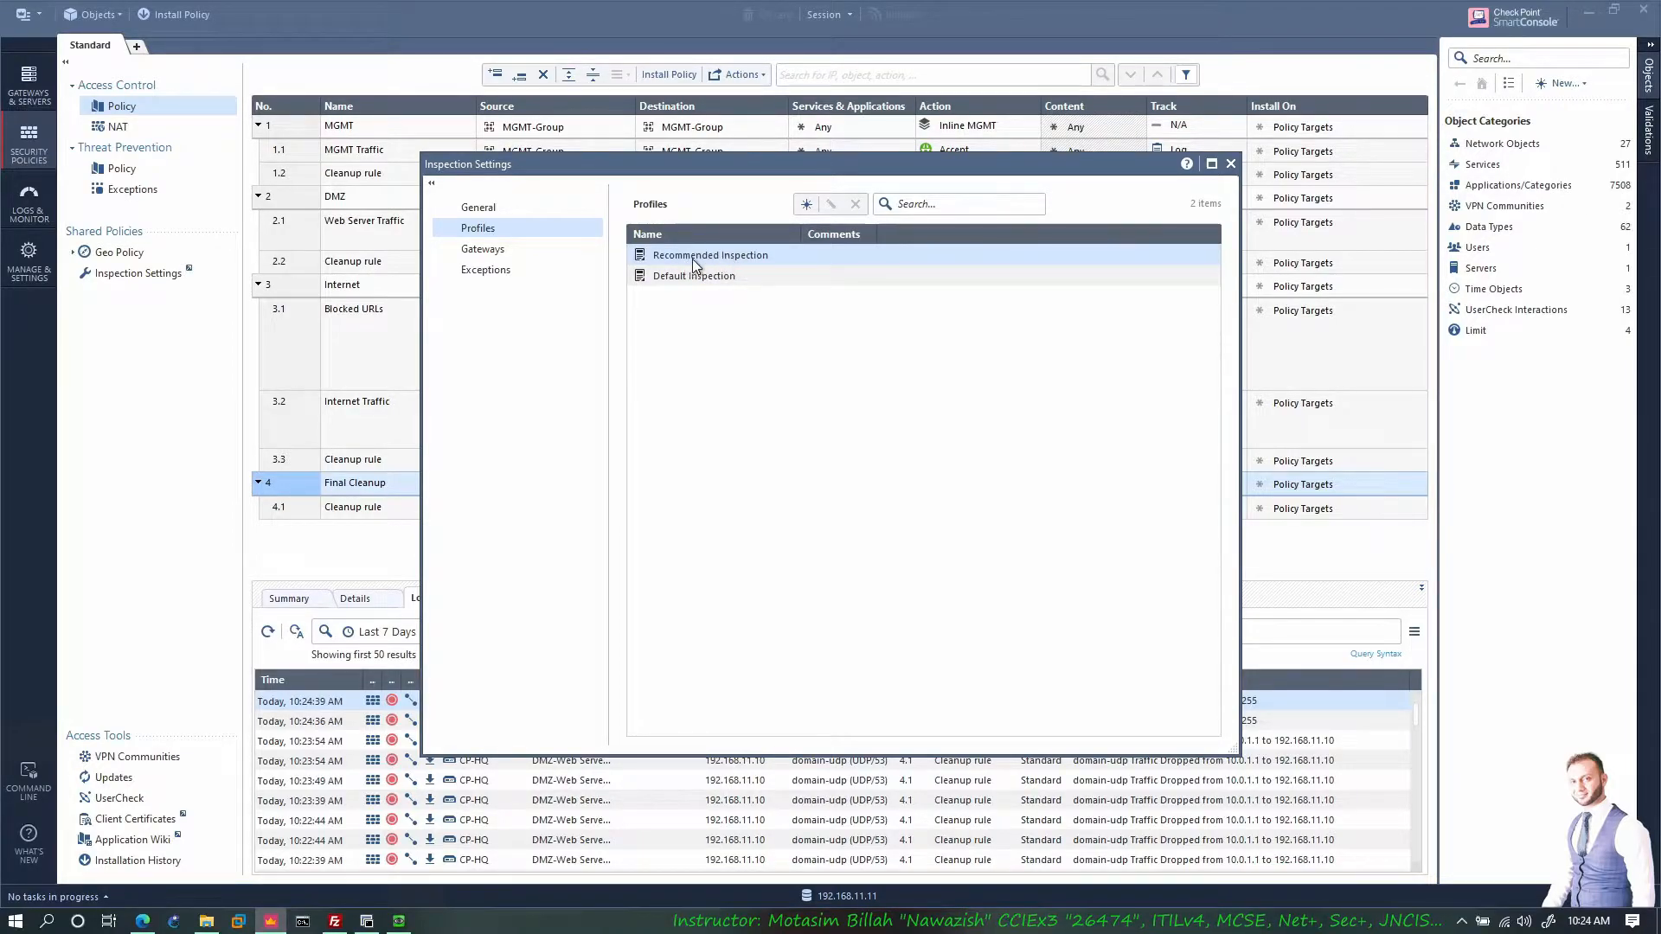
Step: Assign the Recommended Inspection profile to CP-HQ in the Gateways list and close Inspection Settings
click(489, 249)
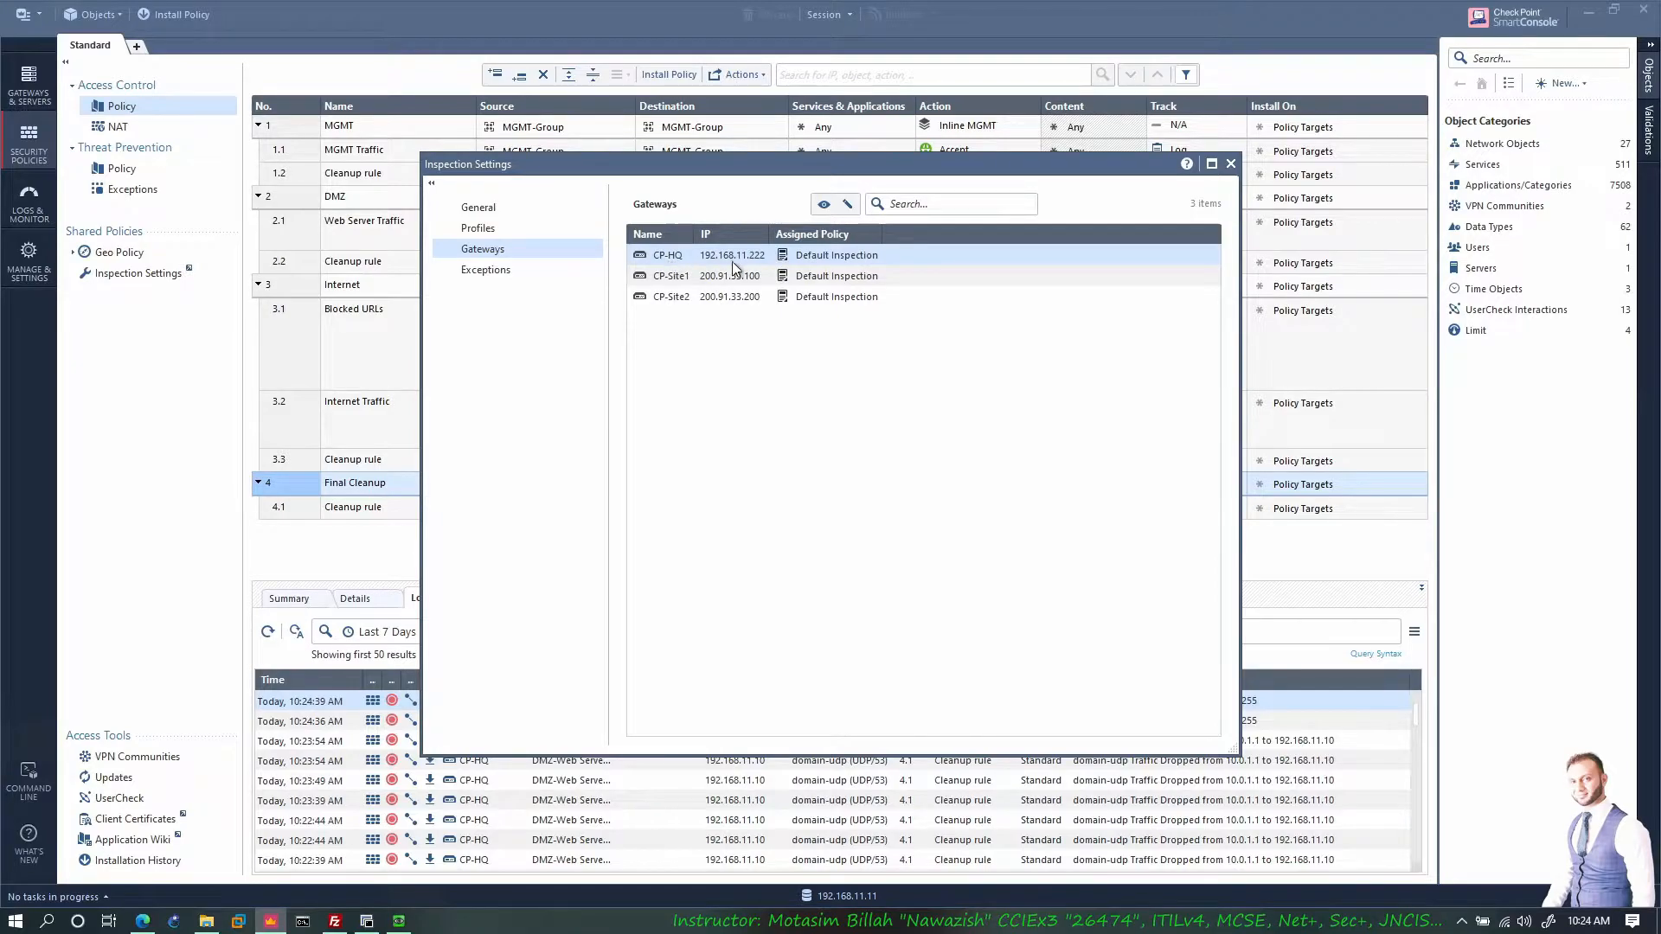
right_click(801, 258)
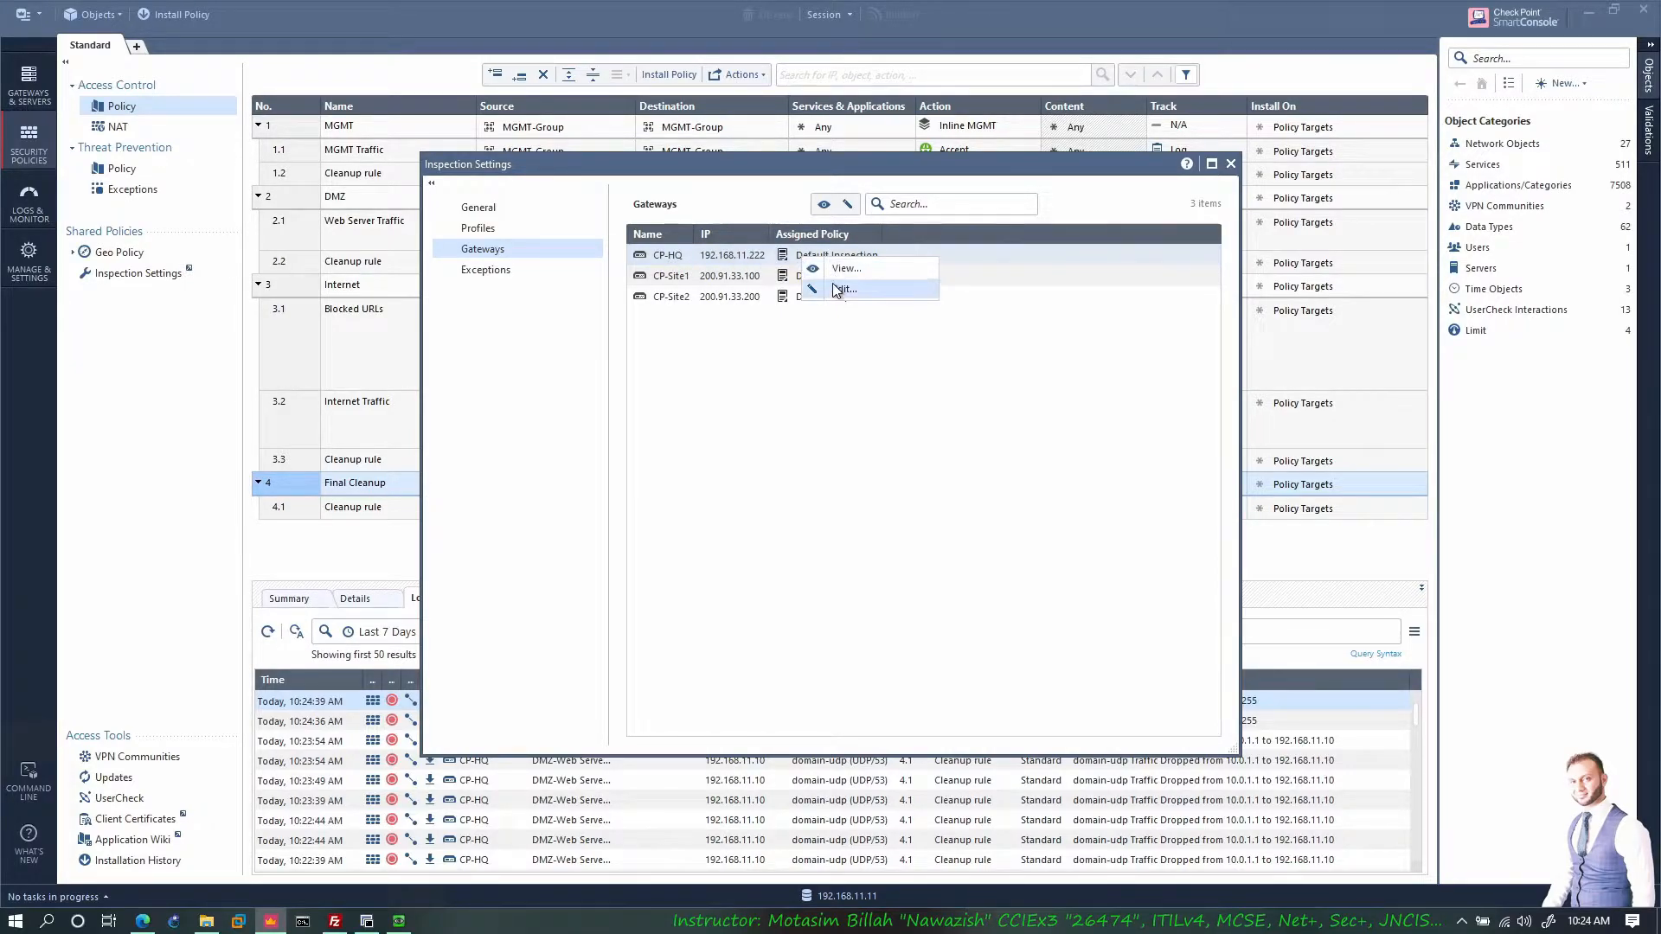
click(832, 283)
click(807, 449)
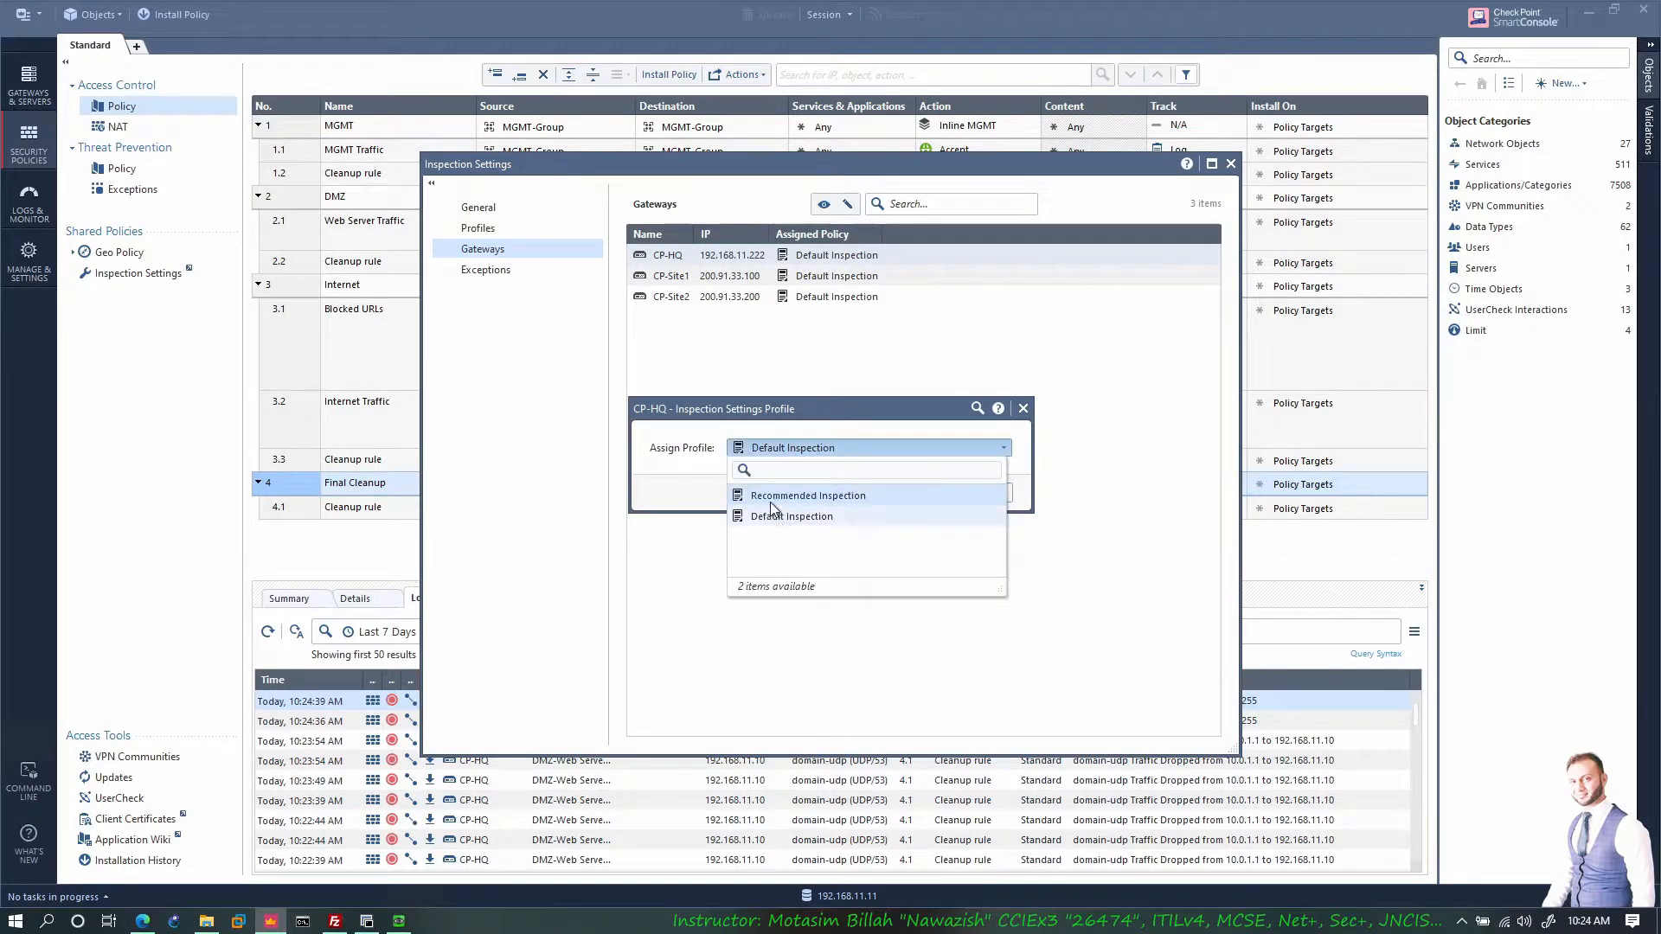
click(776, 500)
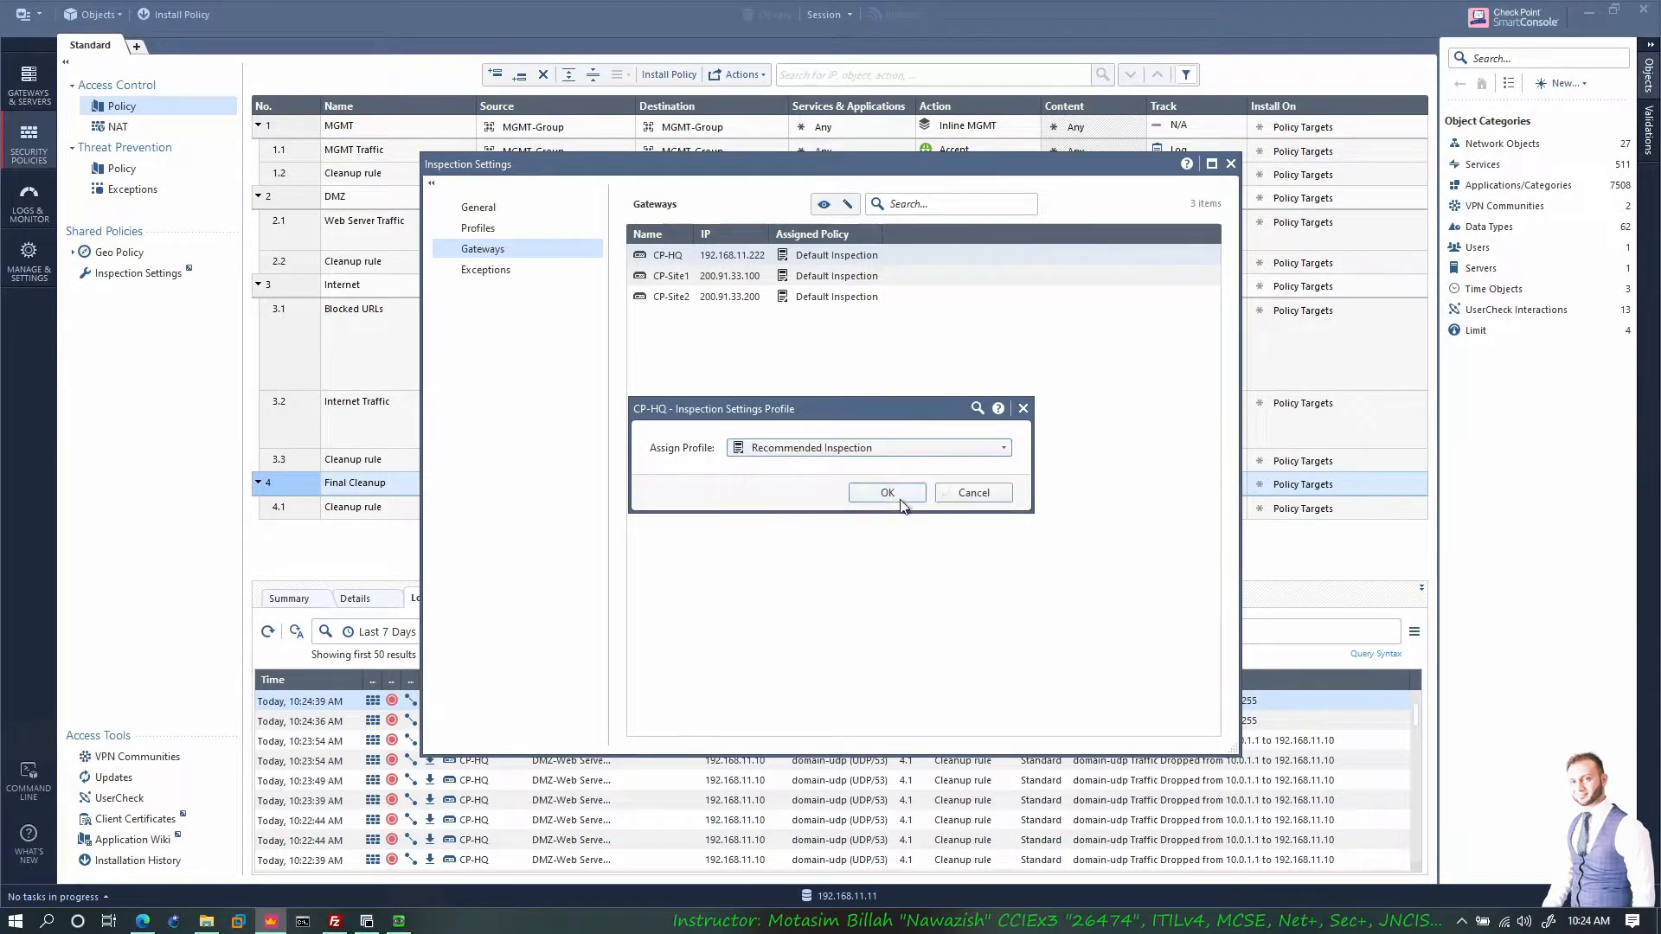
click(868, 489)
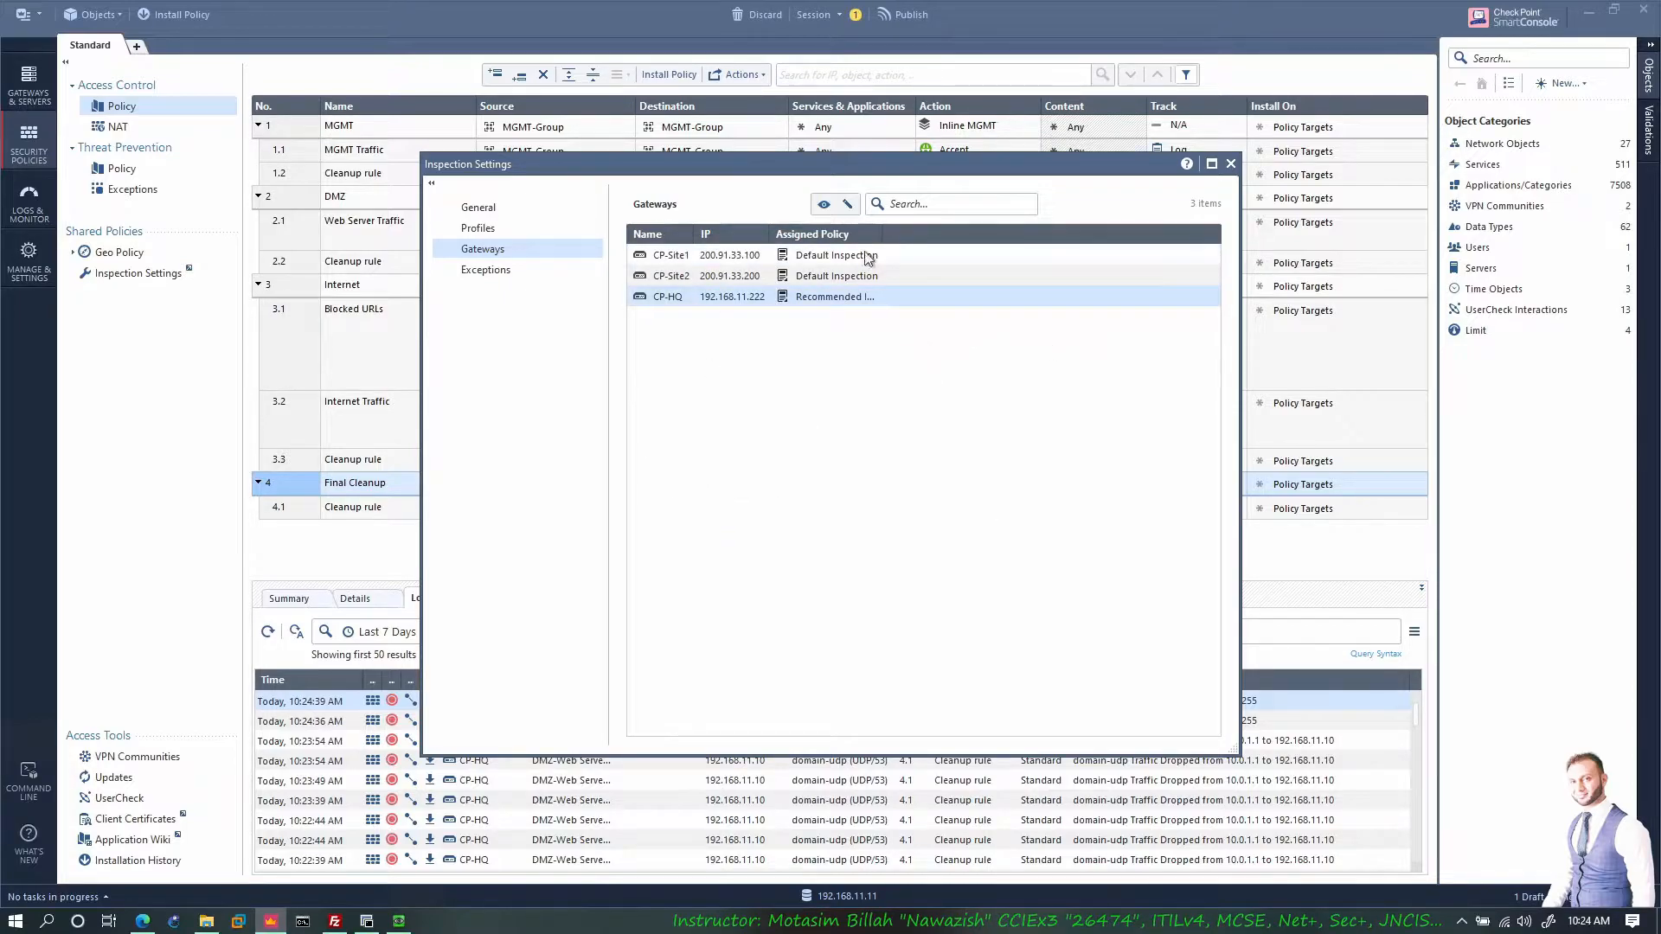
click(1230, 163)
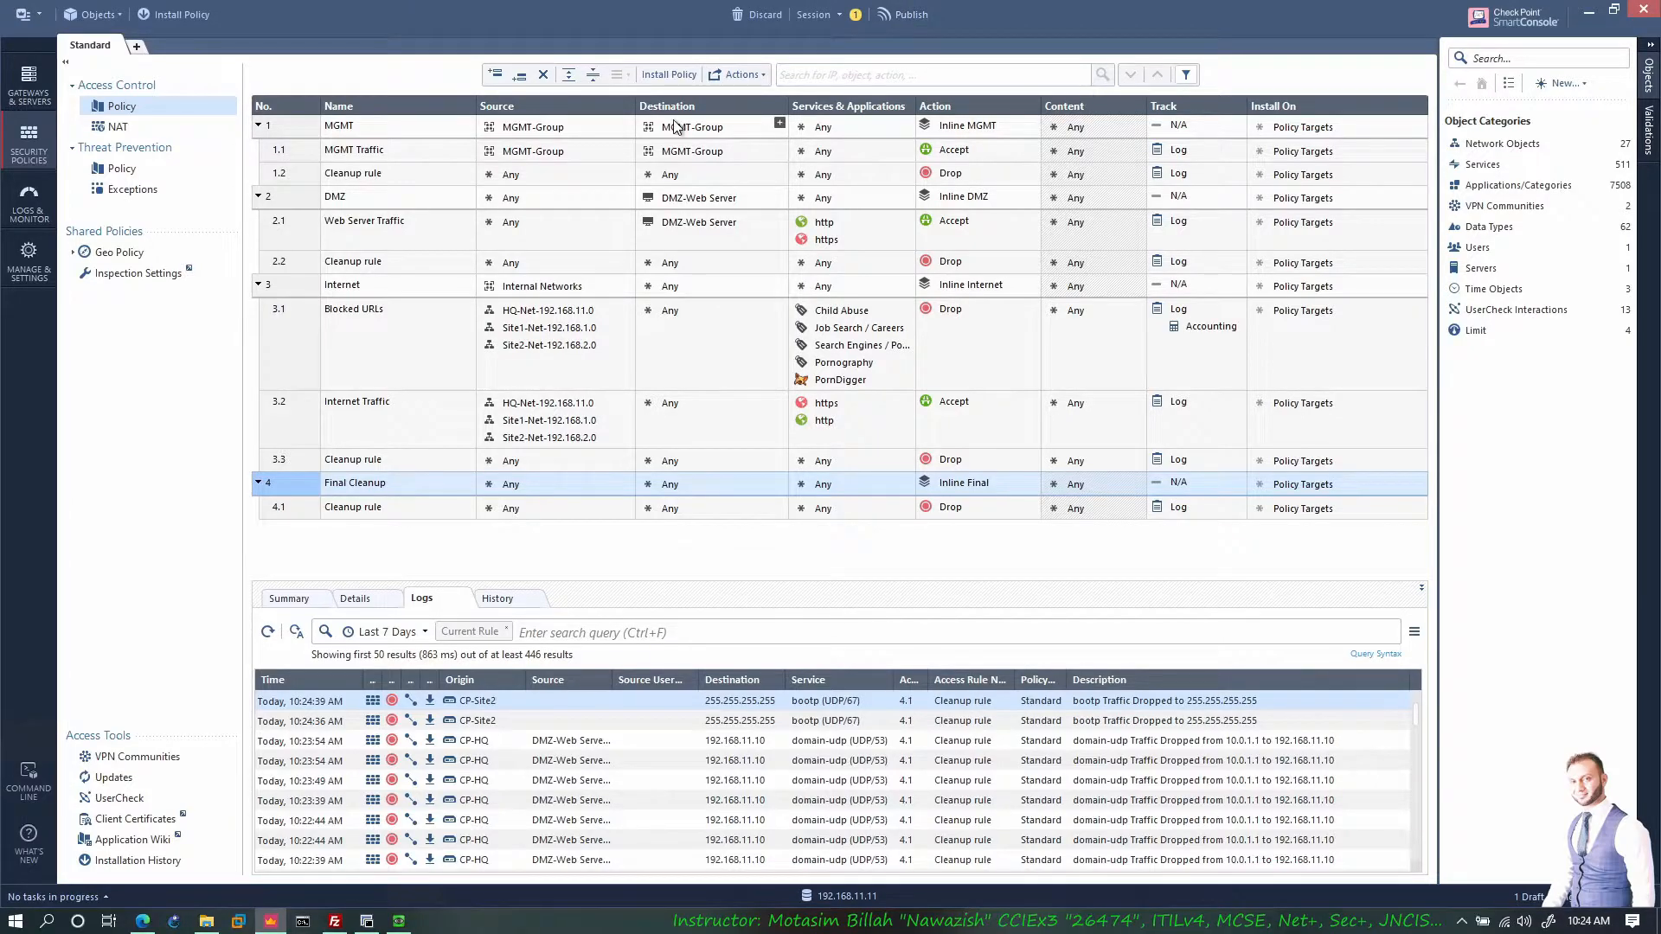
Step: Open CP-HQ's properties on the HTTPS Inspection page, then return to the EVE-NG topology
click(37, 95)
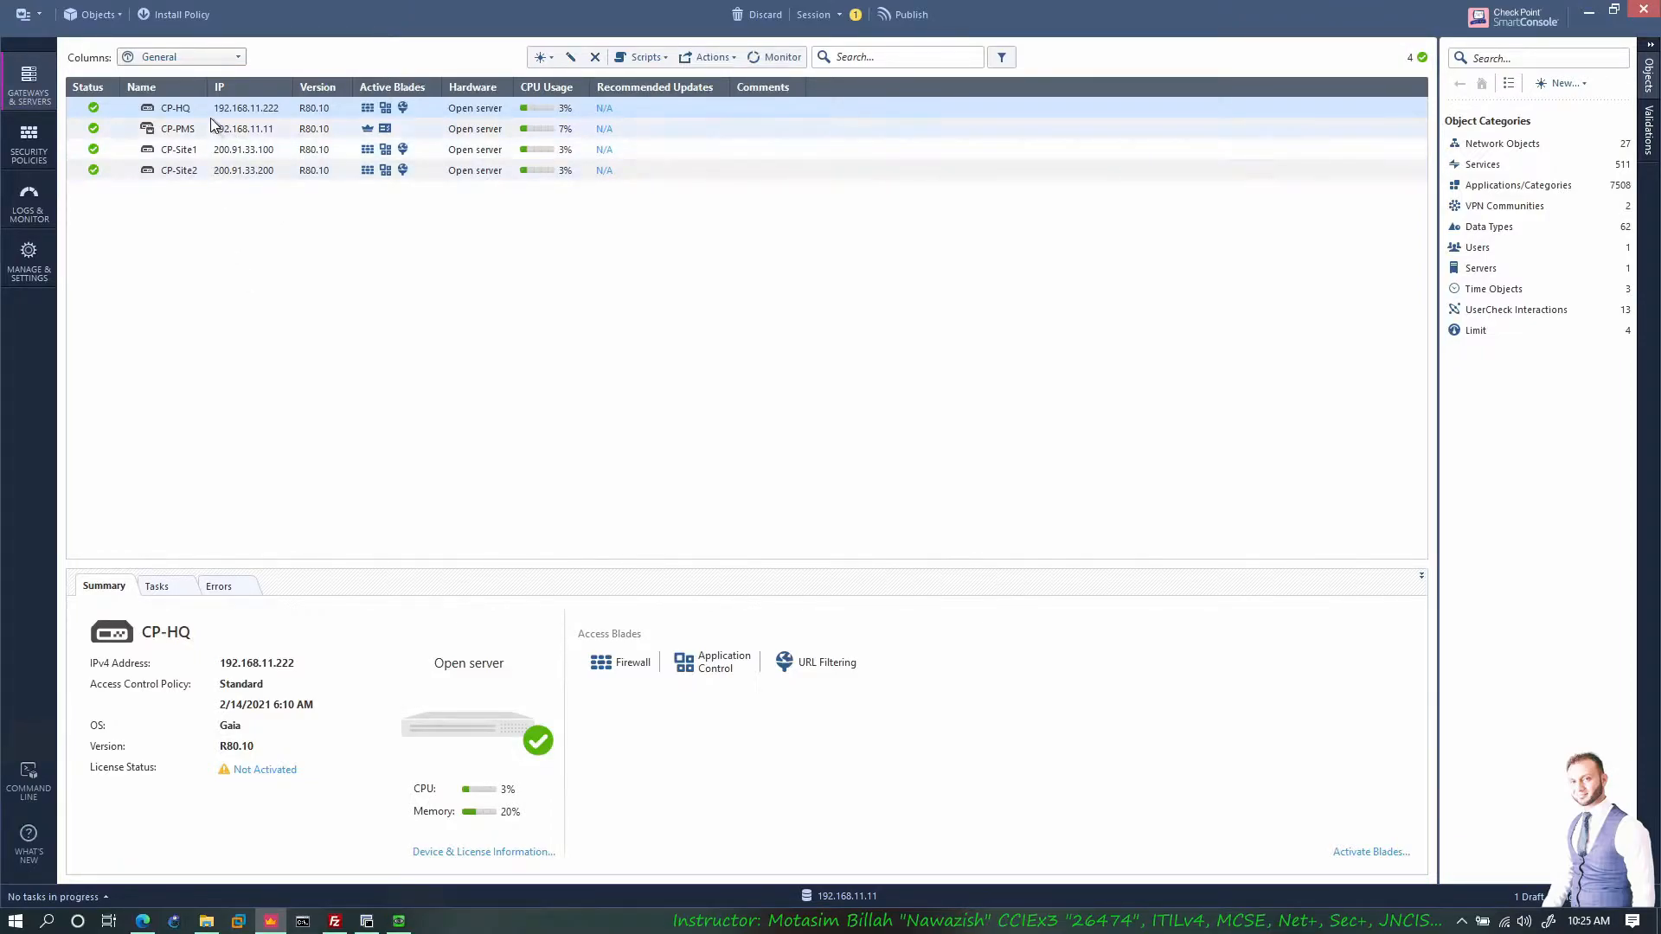
right_click(210, 124)
click(260, 211)
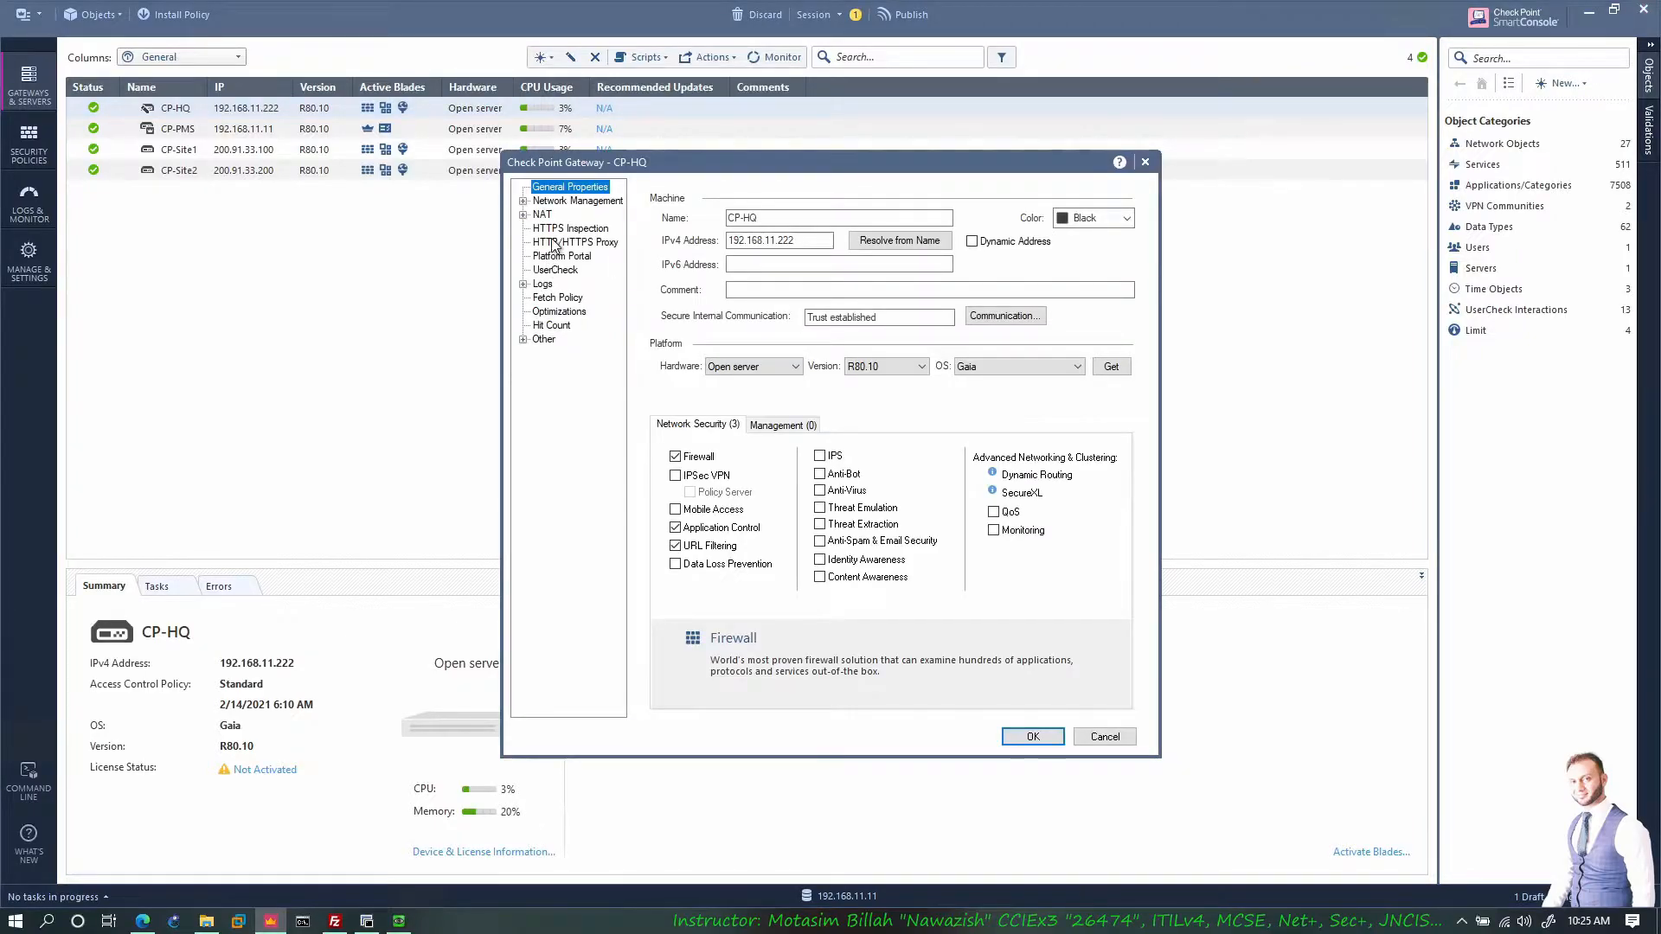
click(556, 229)
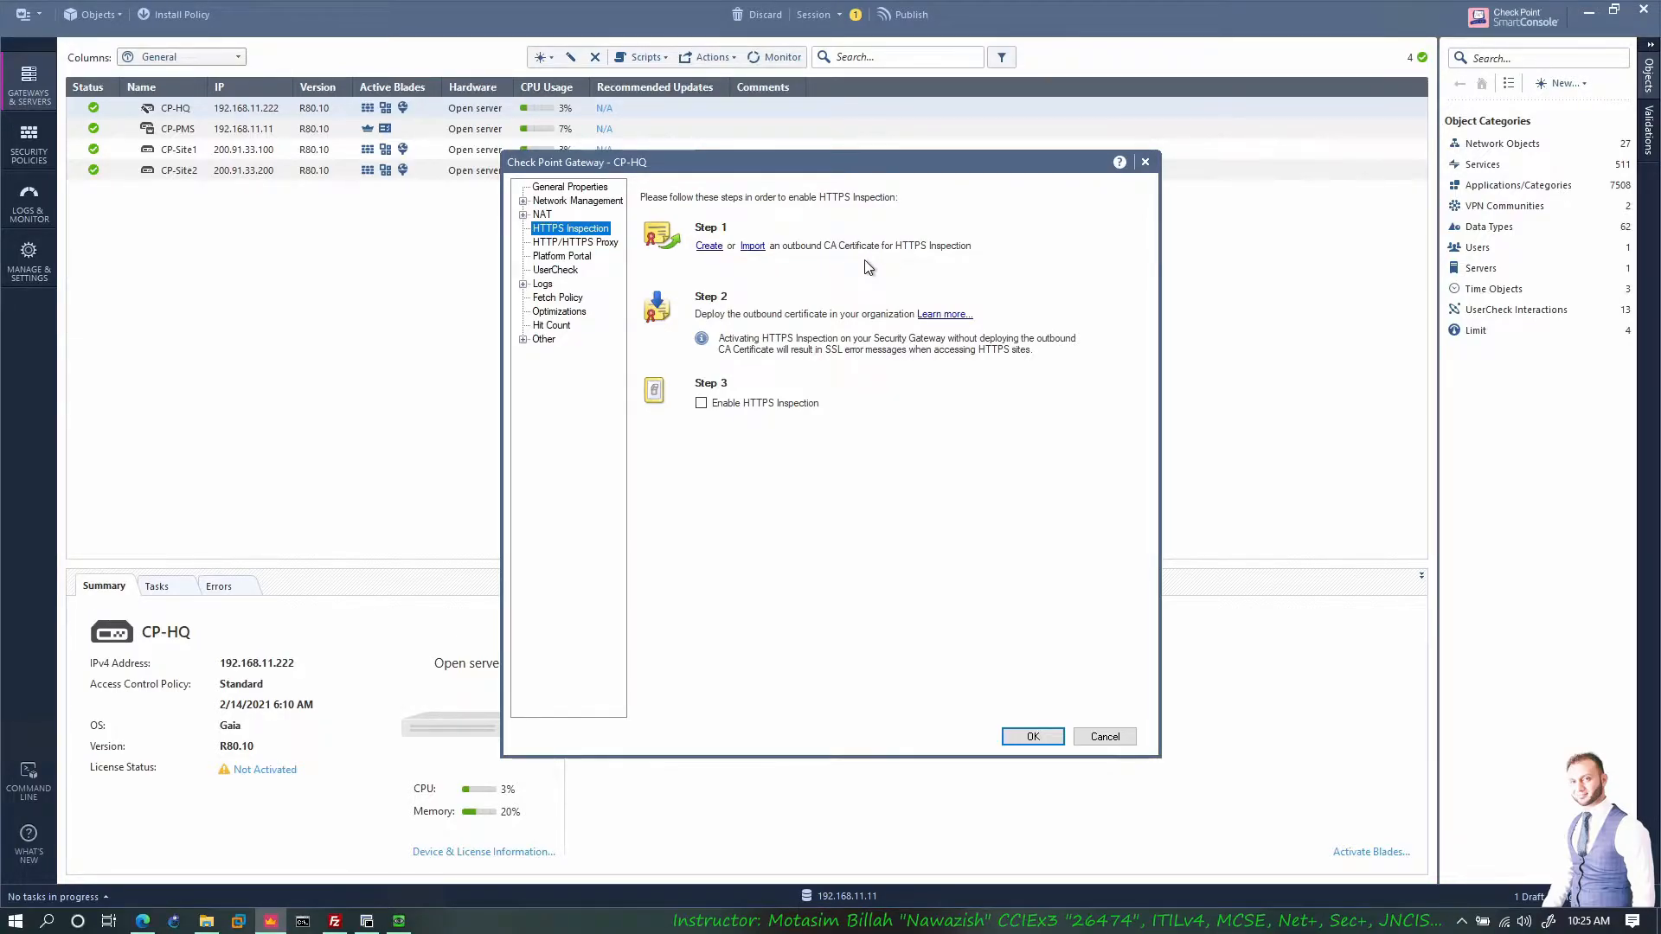
click(143, 920)
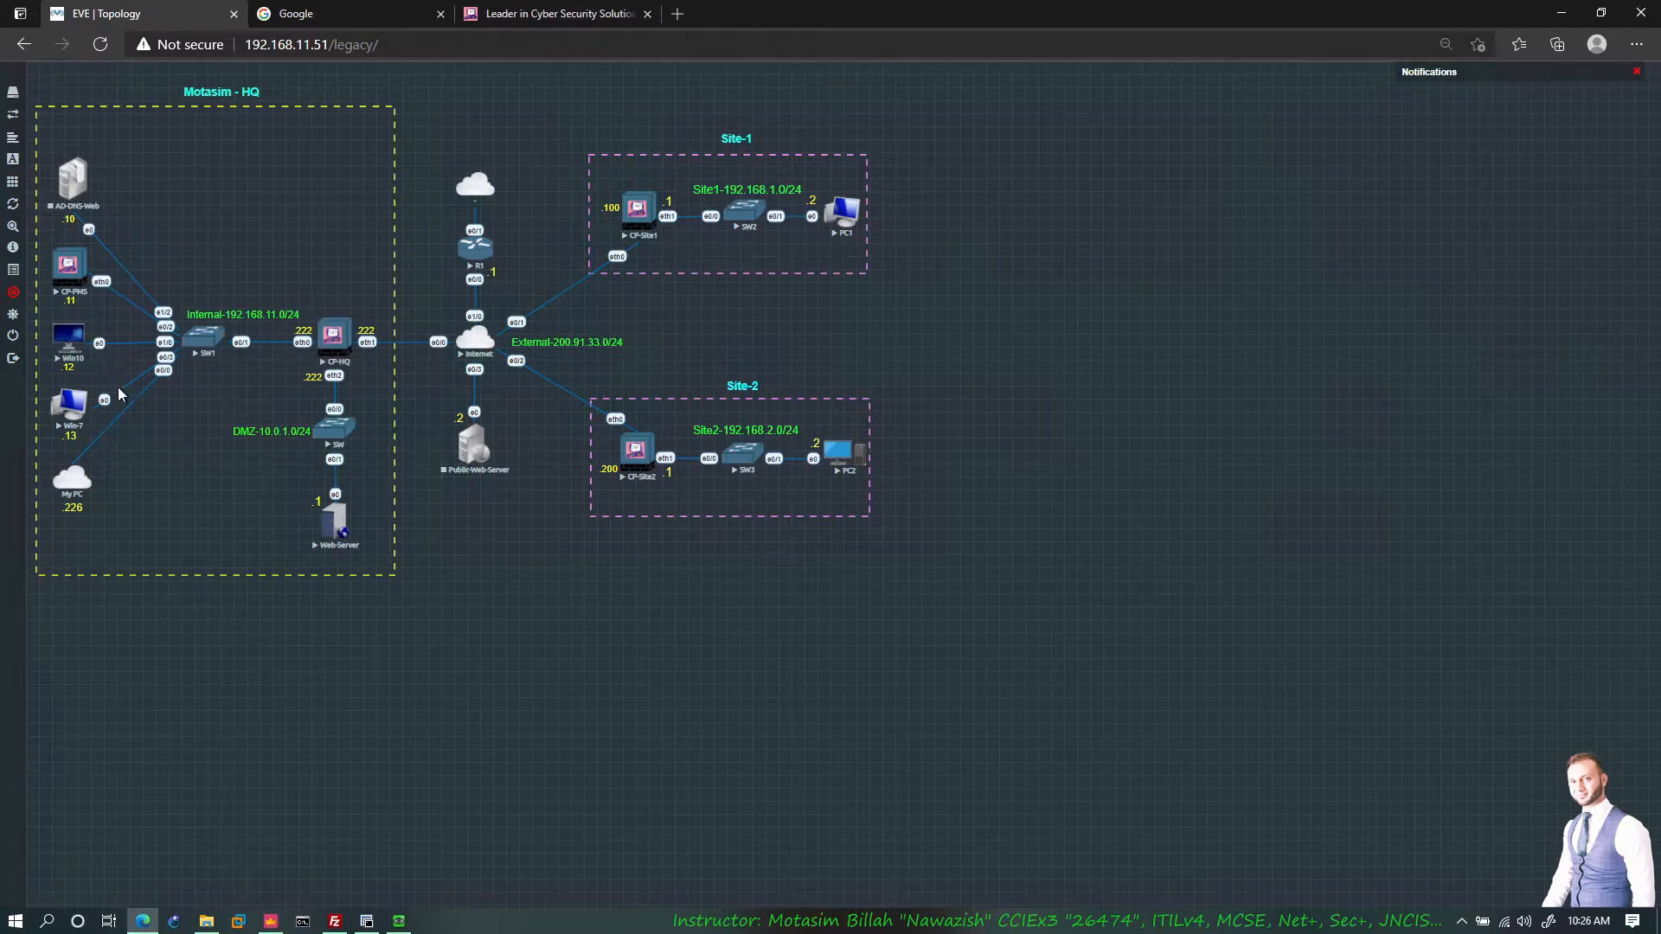
click(270, 920)
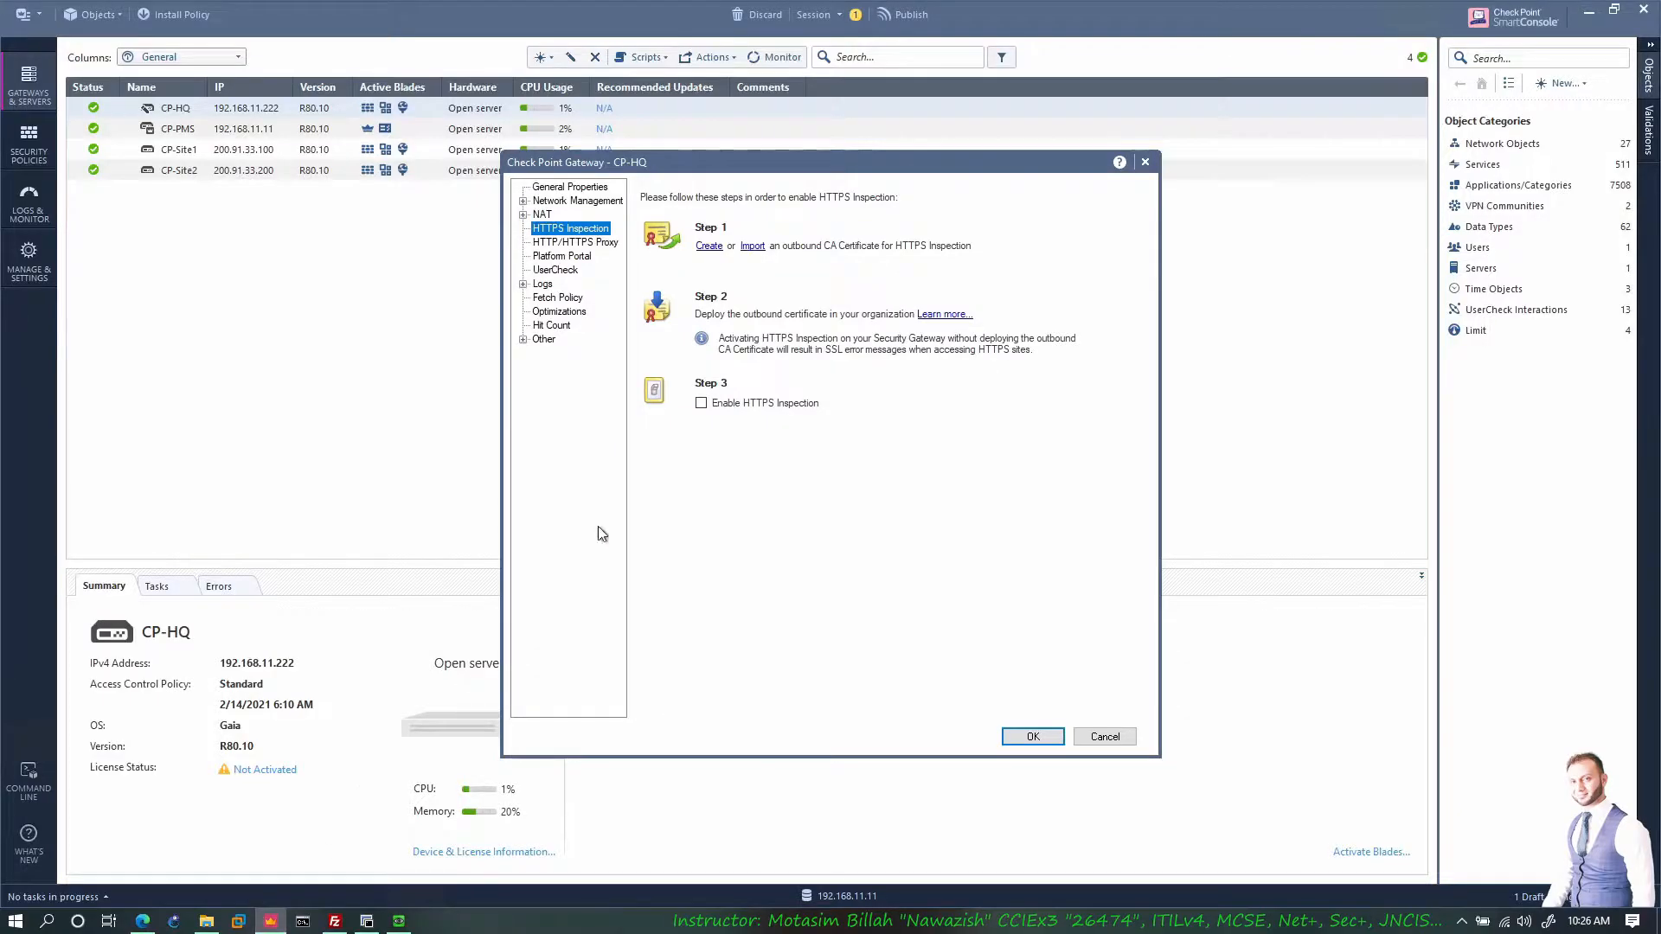
click(709, 246)
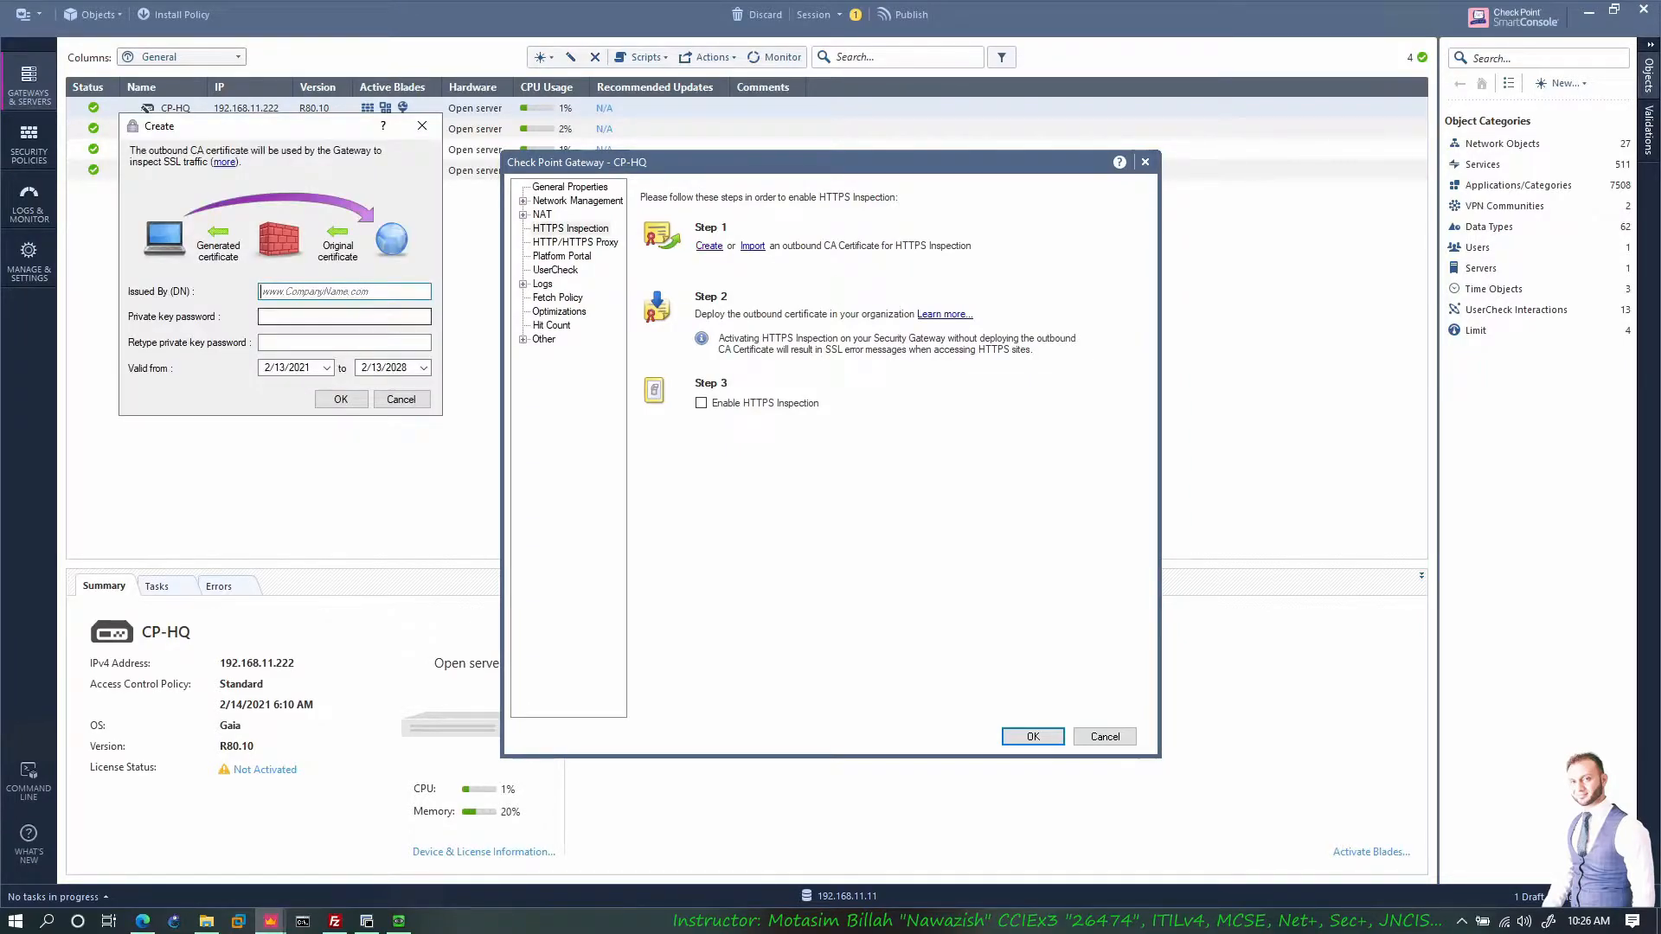
text(w)
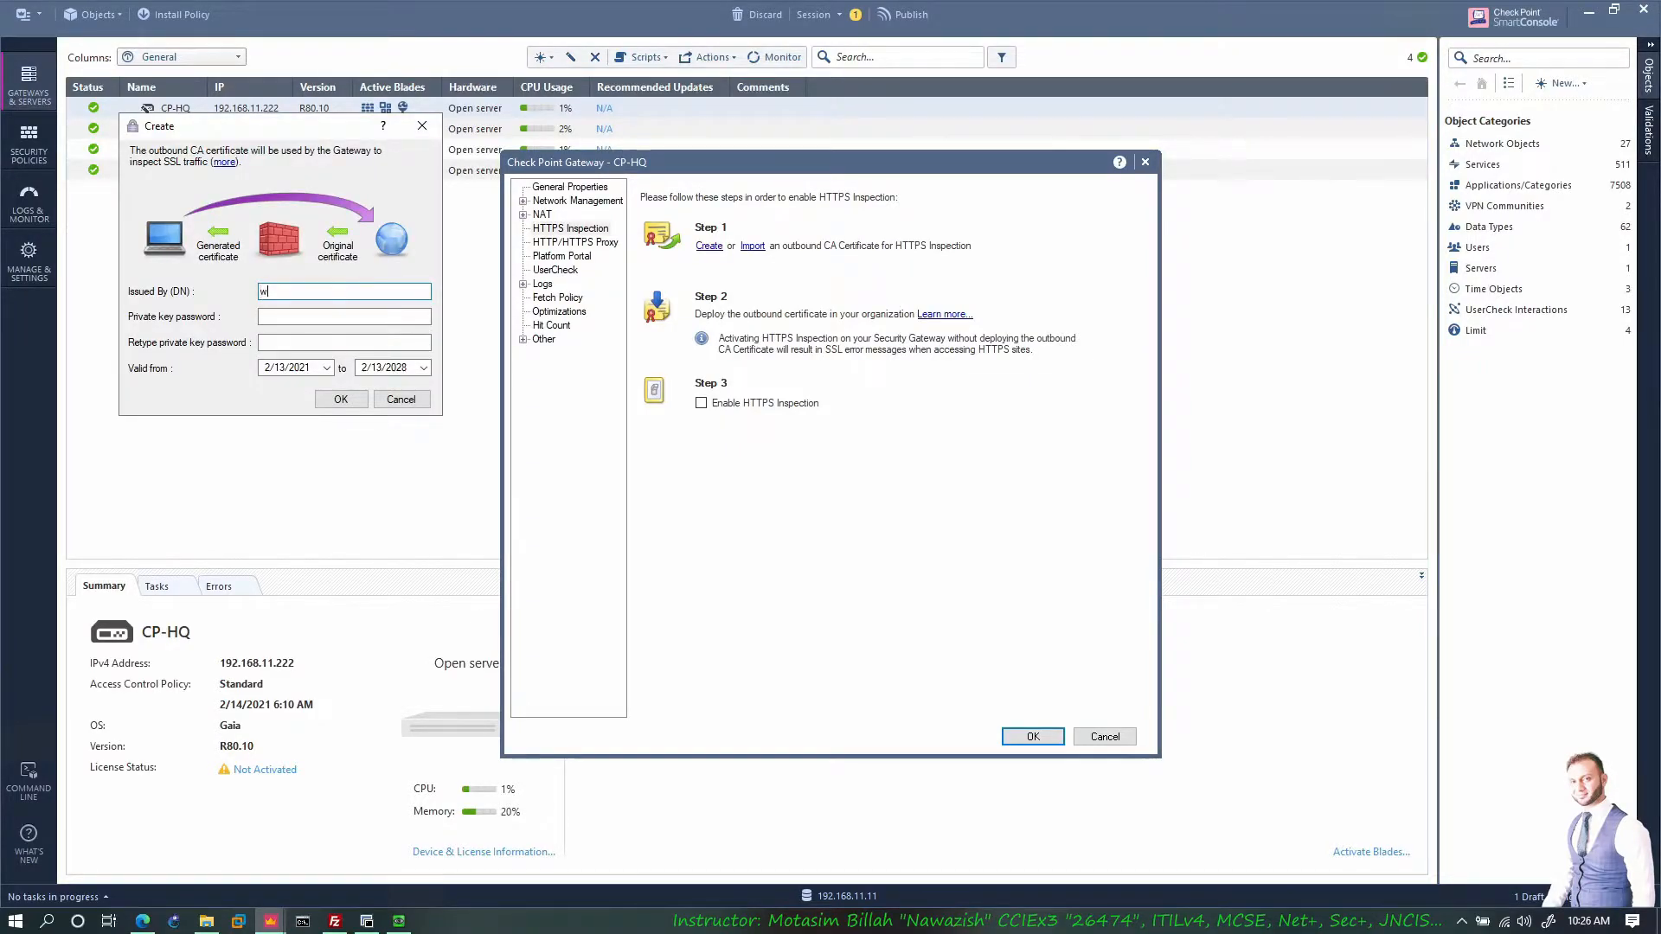
text(ww.motasim.com)
key(Tab)
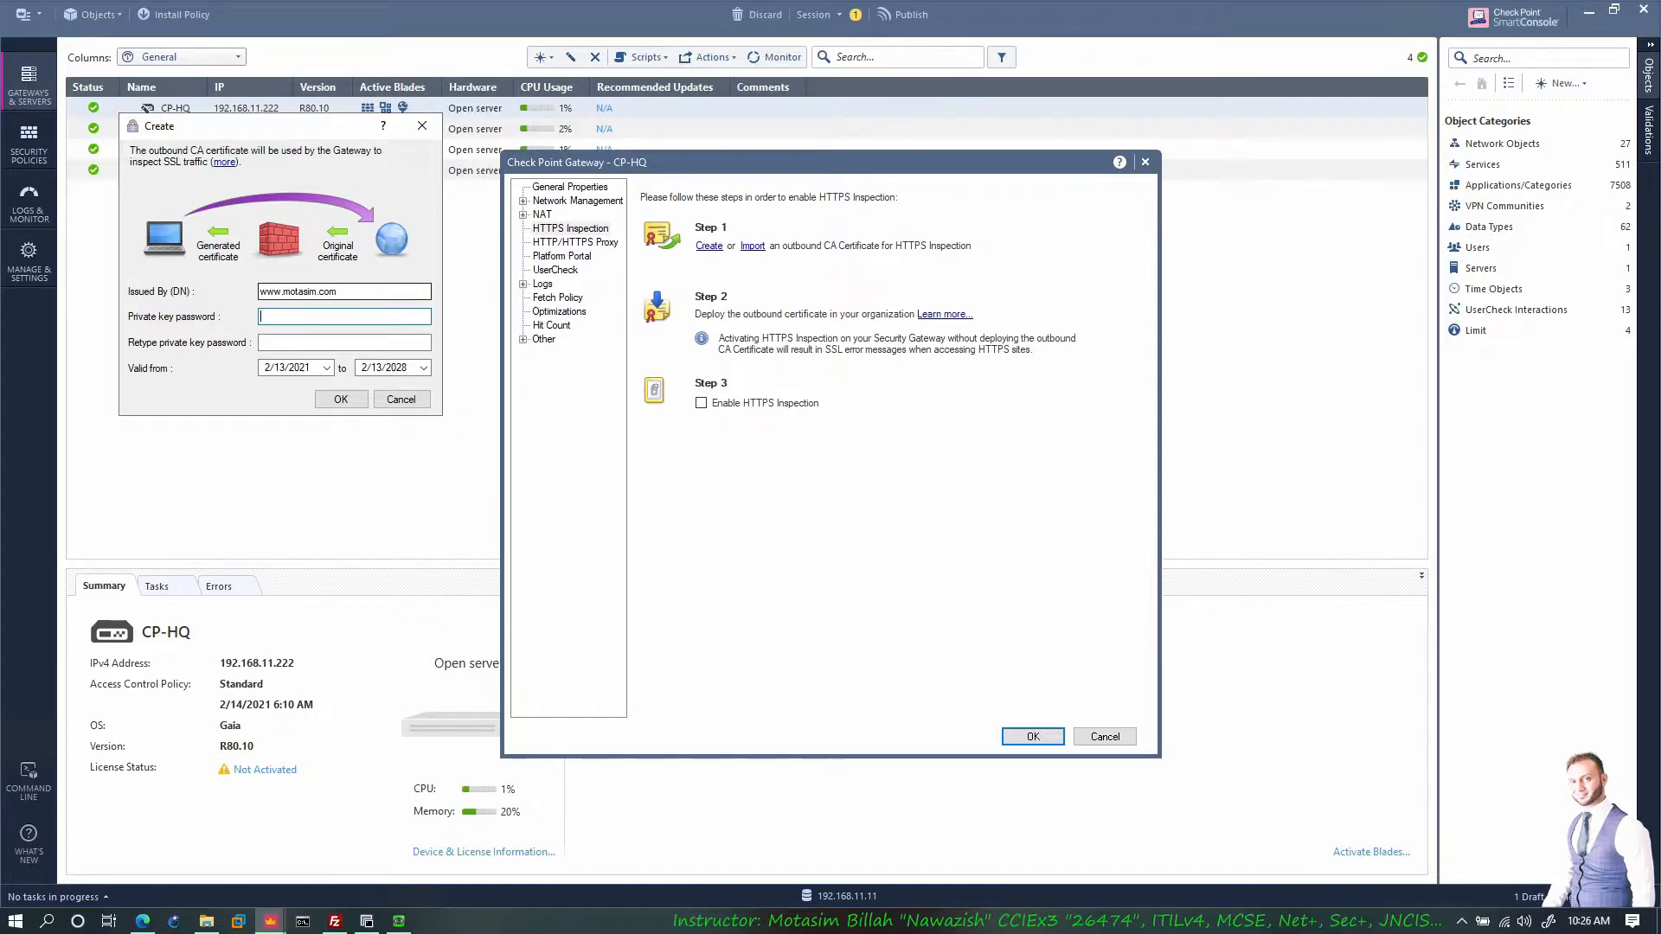
text(1234567)
key(Tab)
text(1234567)
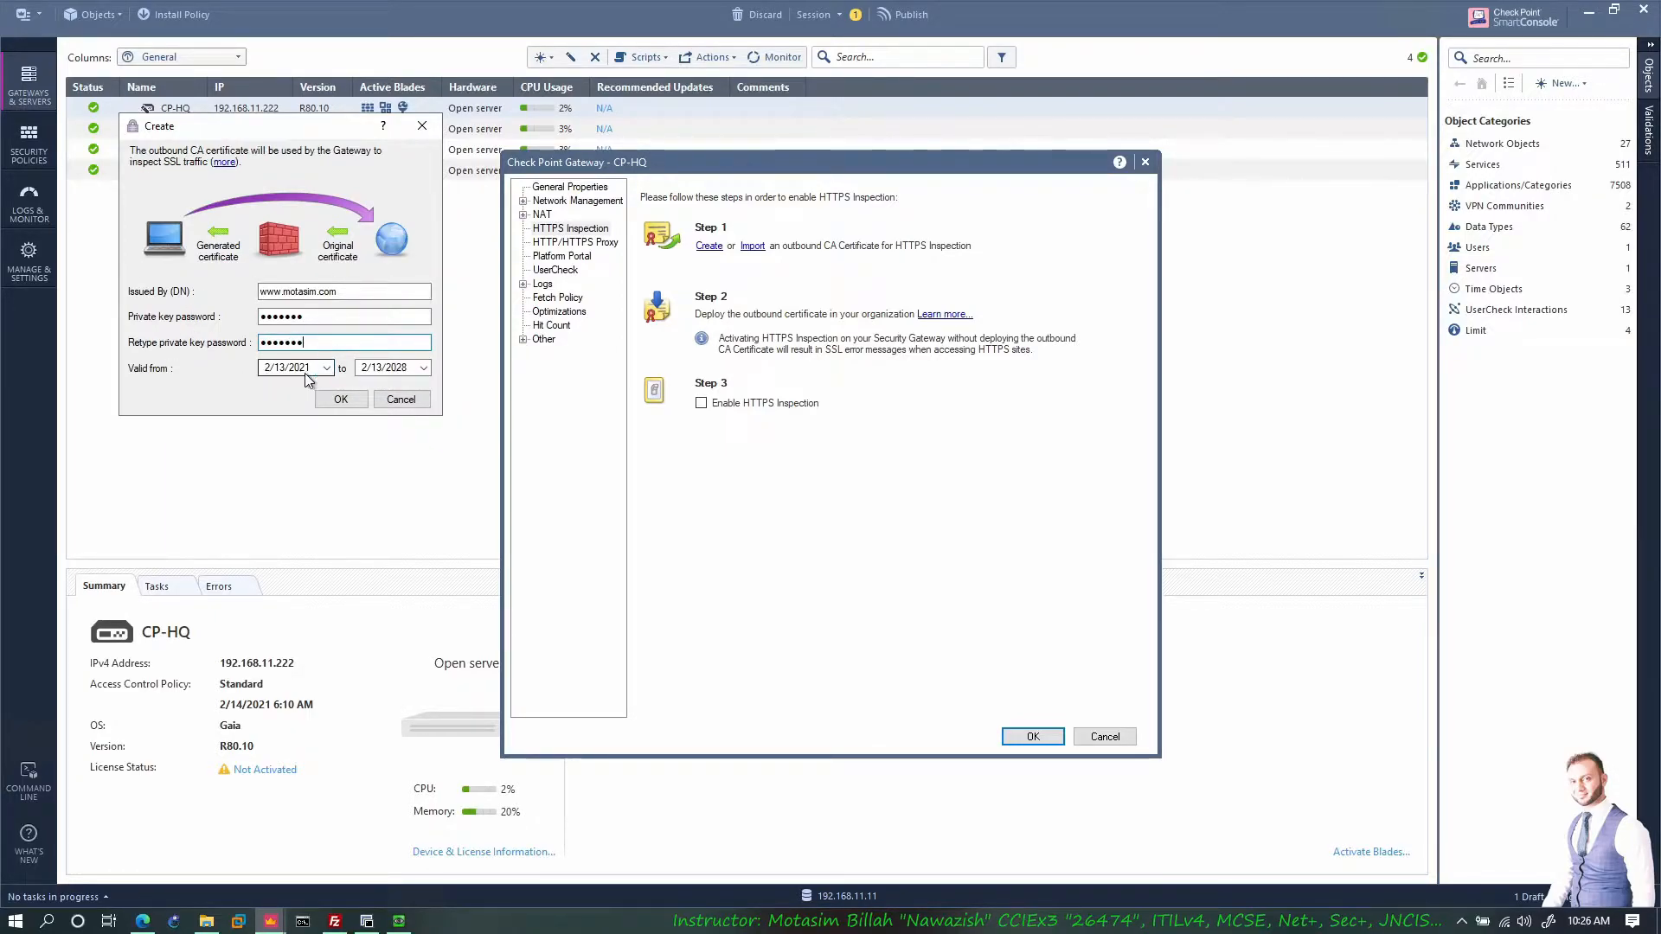
click(341, 399)
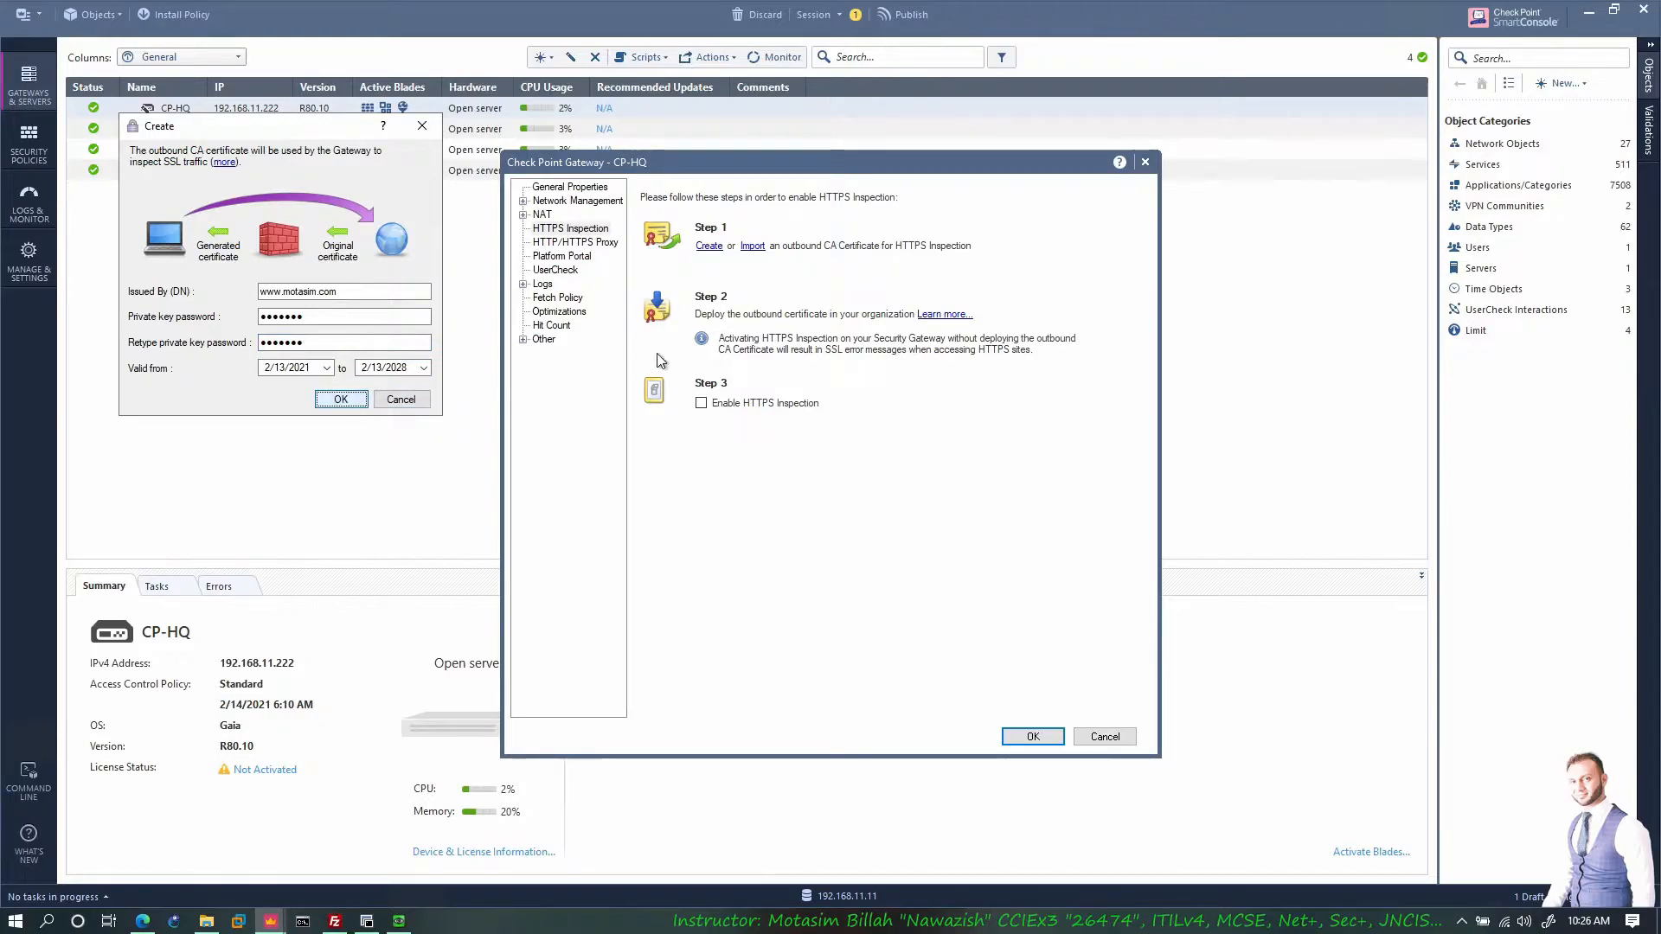
click(1029, 314)
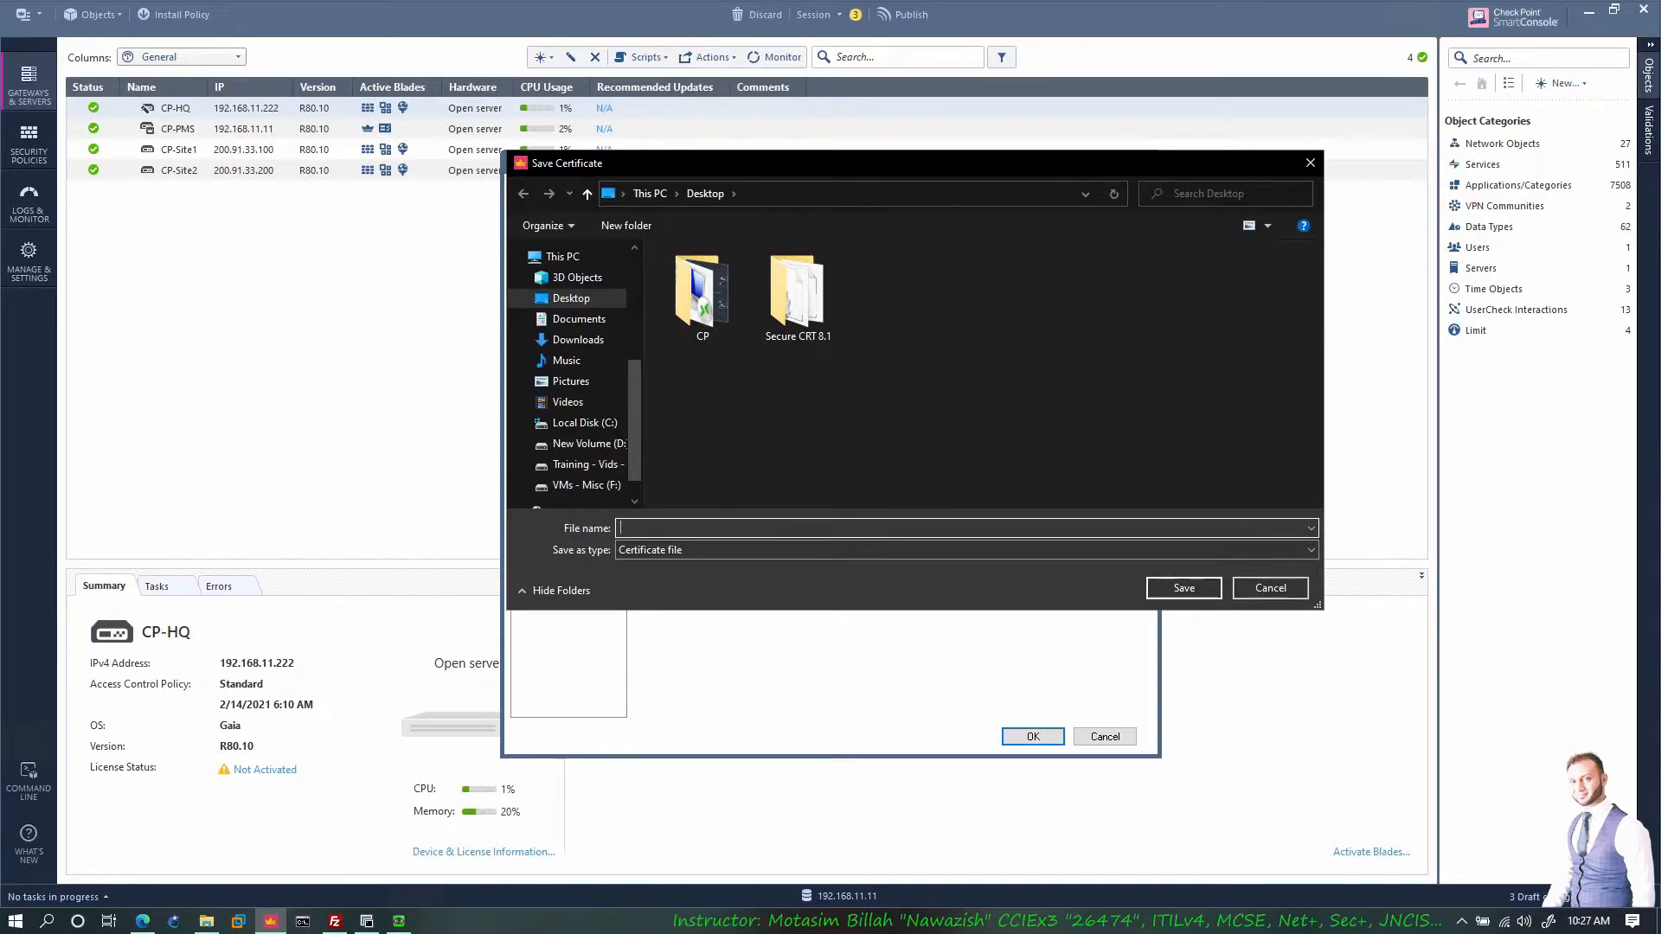
Step: Save the exported certificate as file 'c' inside the Desktop CP folder
click(143, 921)
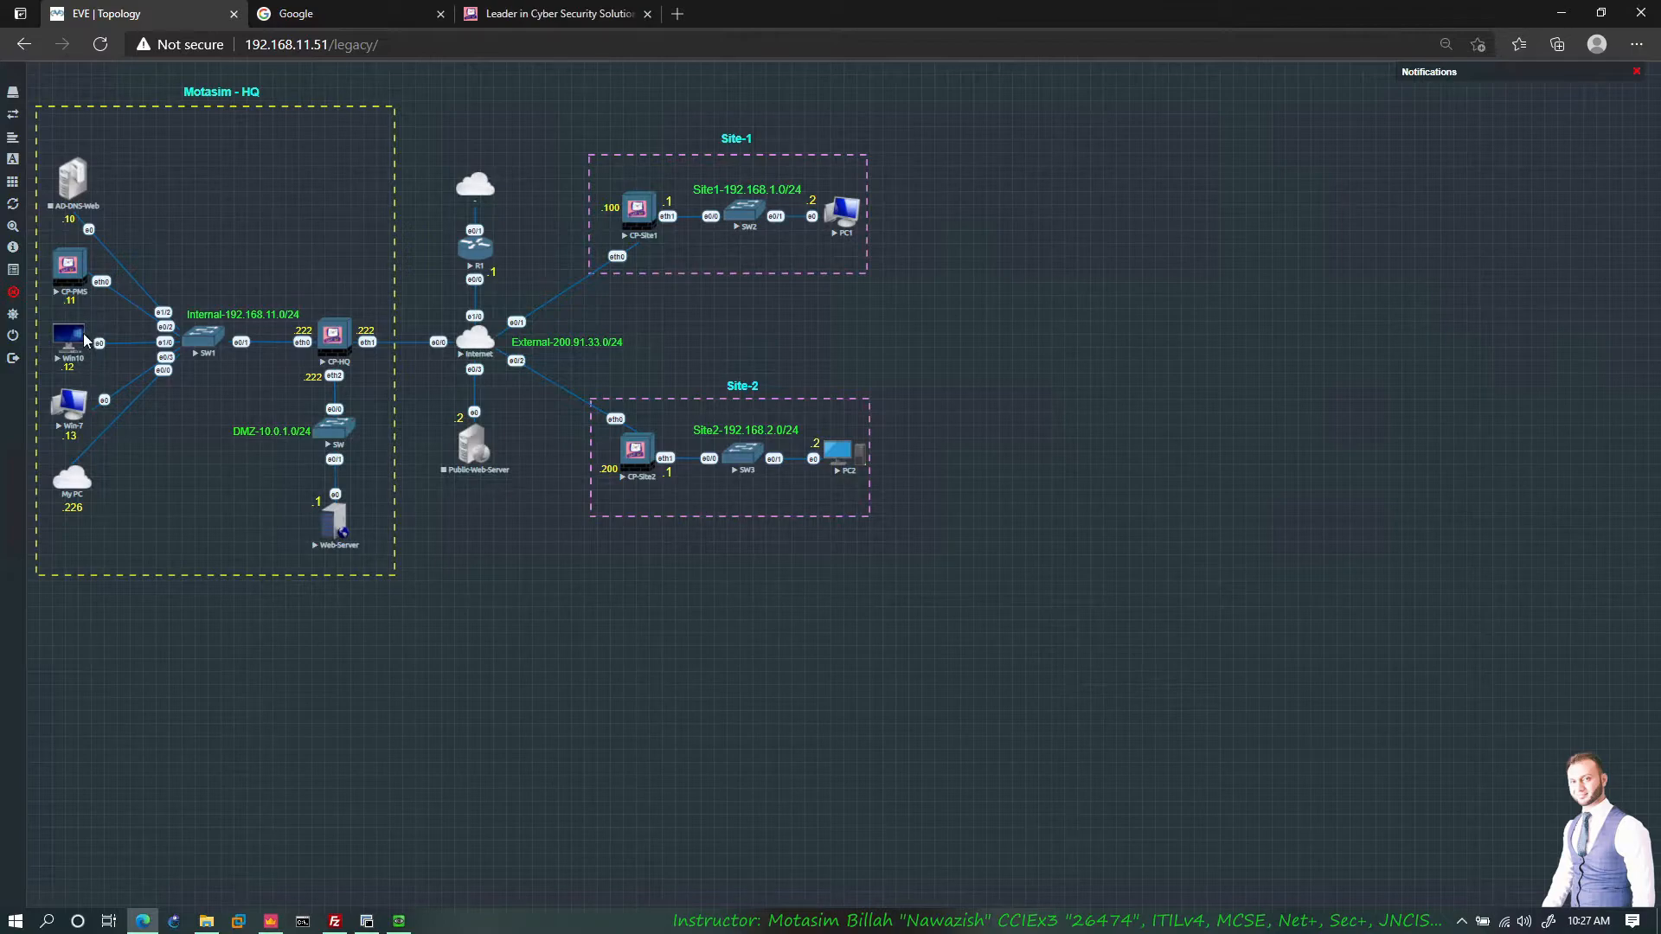
click(271, 920)
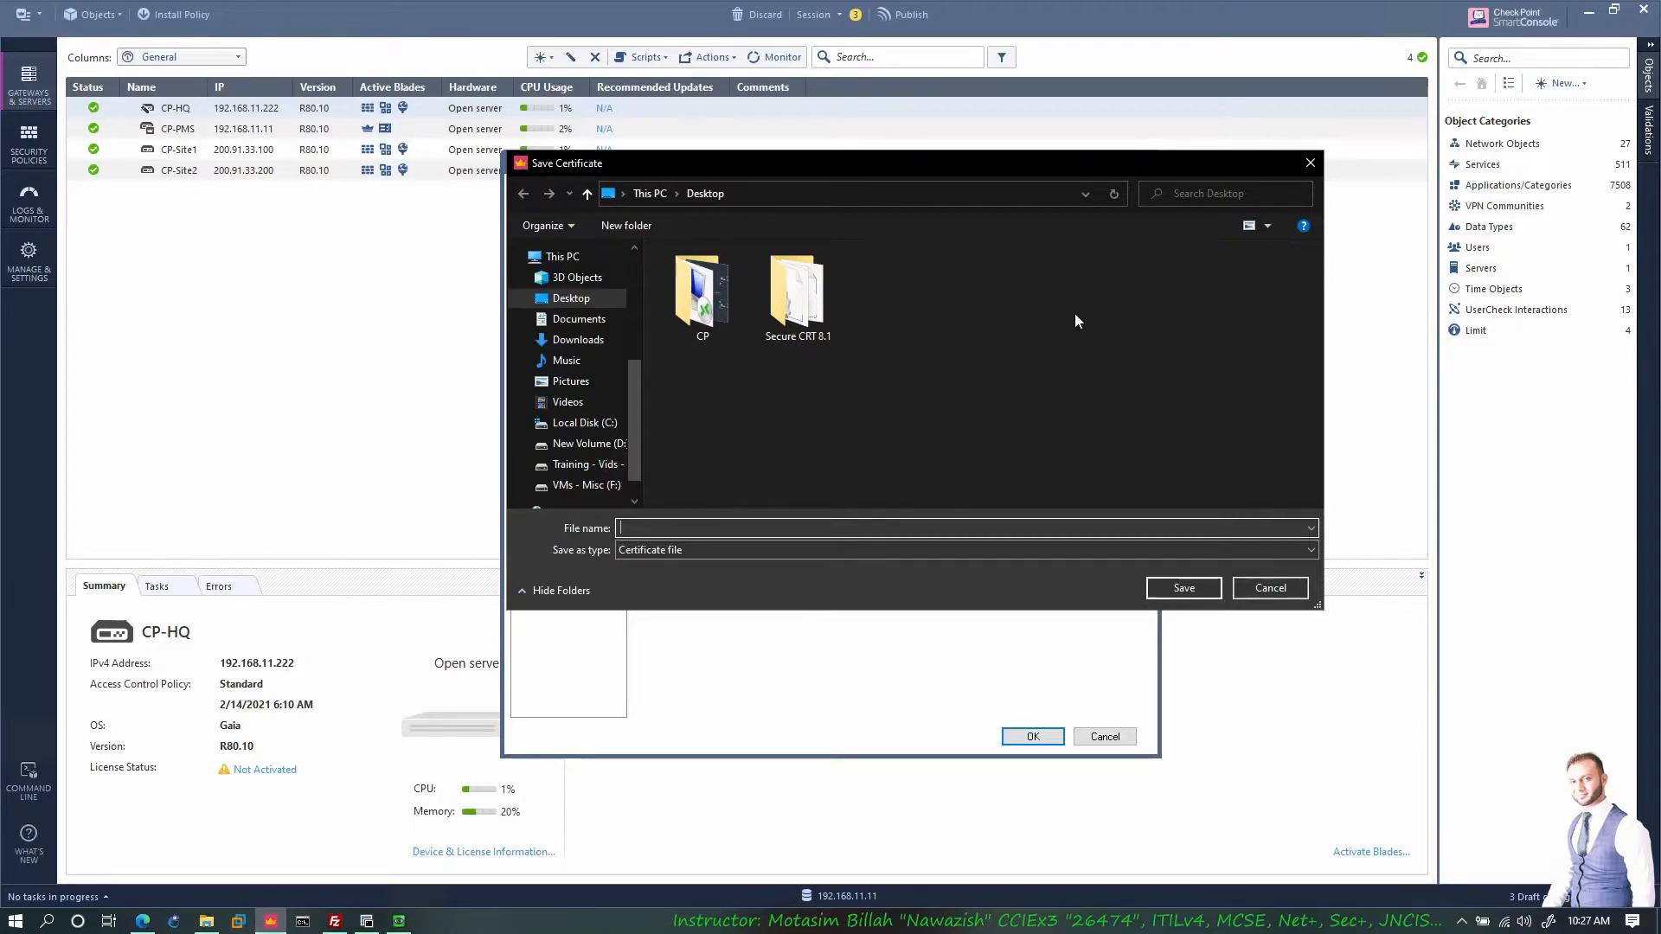
double_click(731, 297)
text(cert)
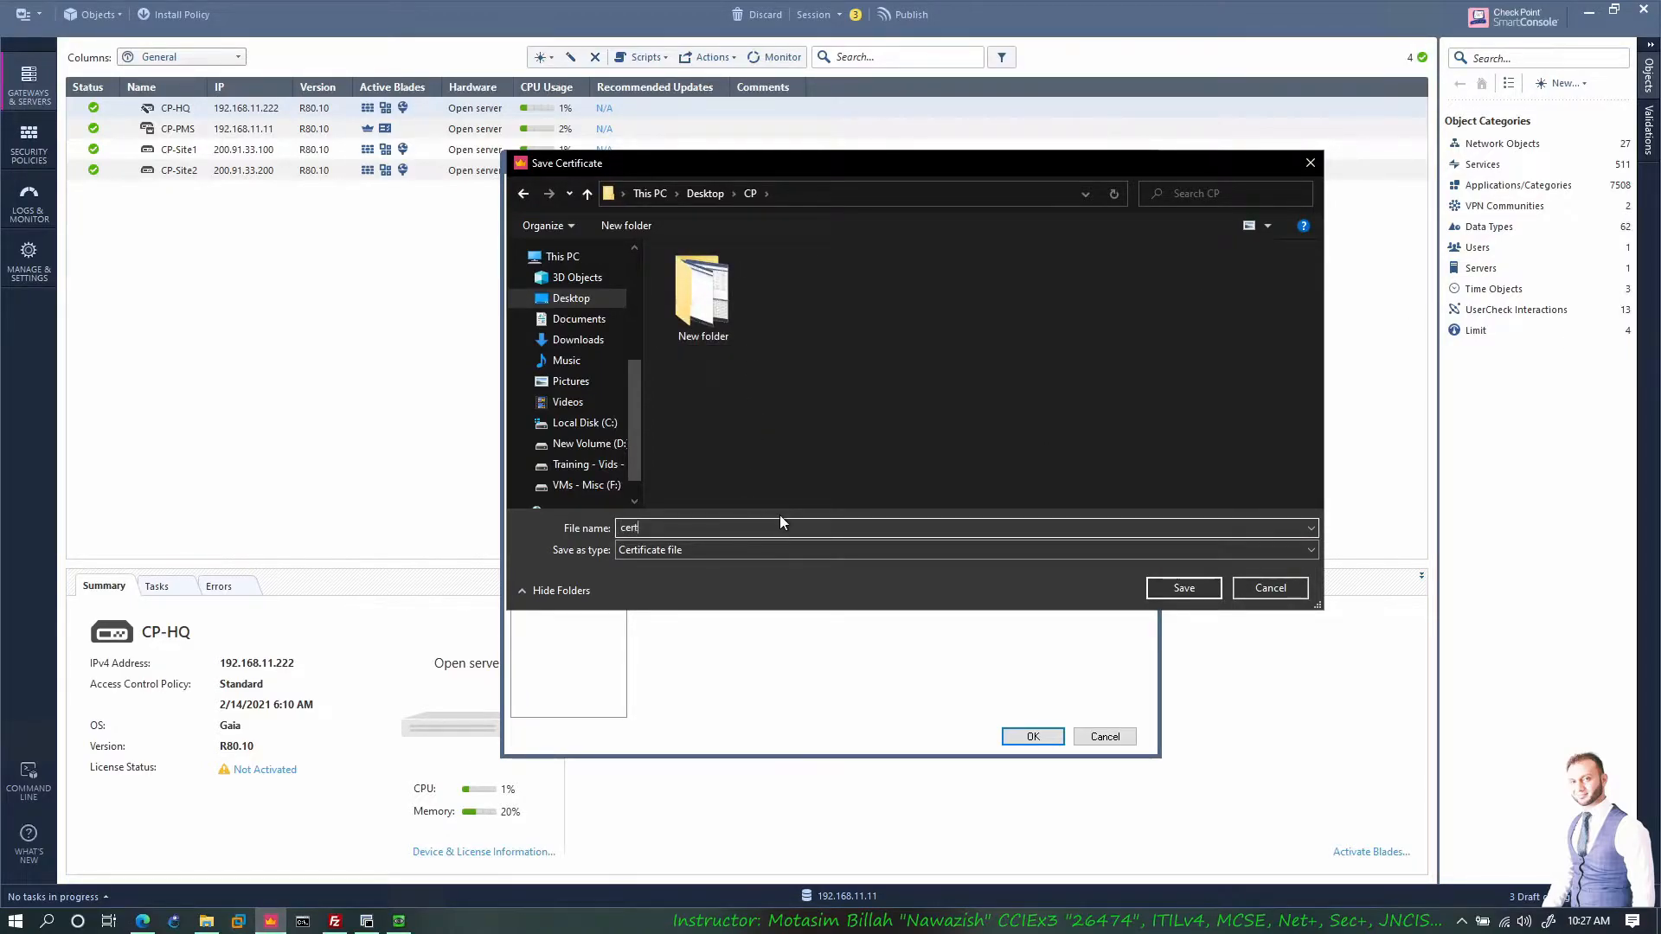
click(1183, 587)
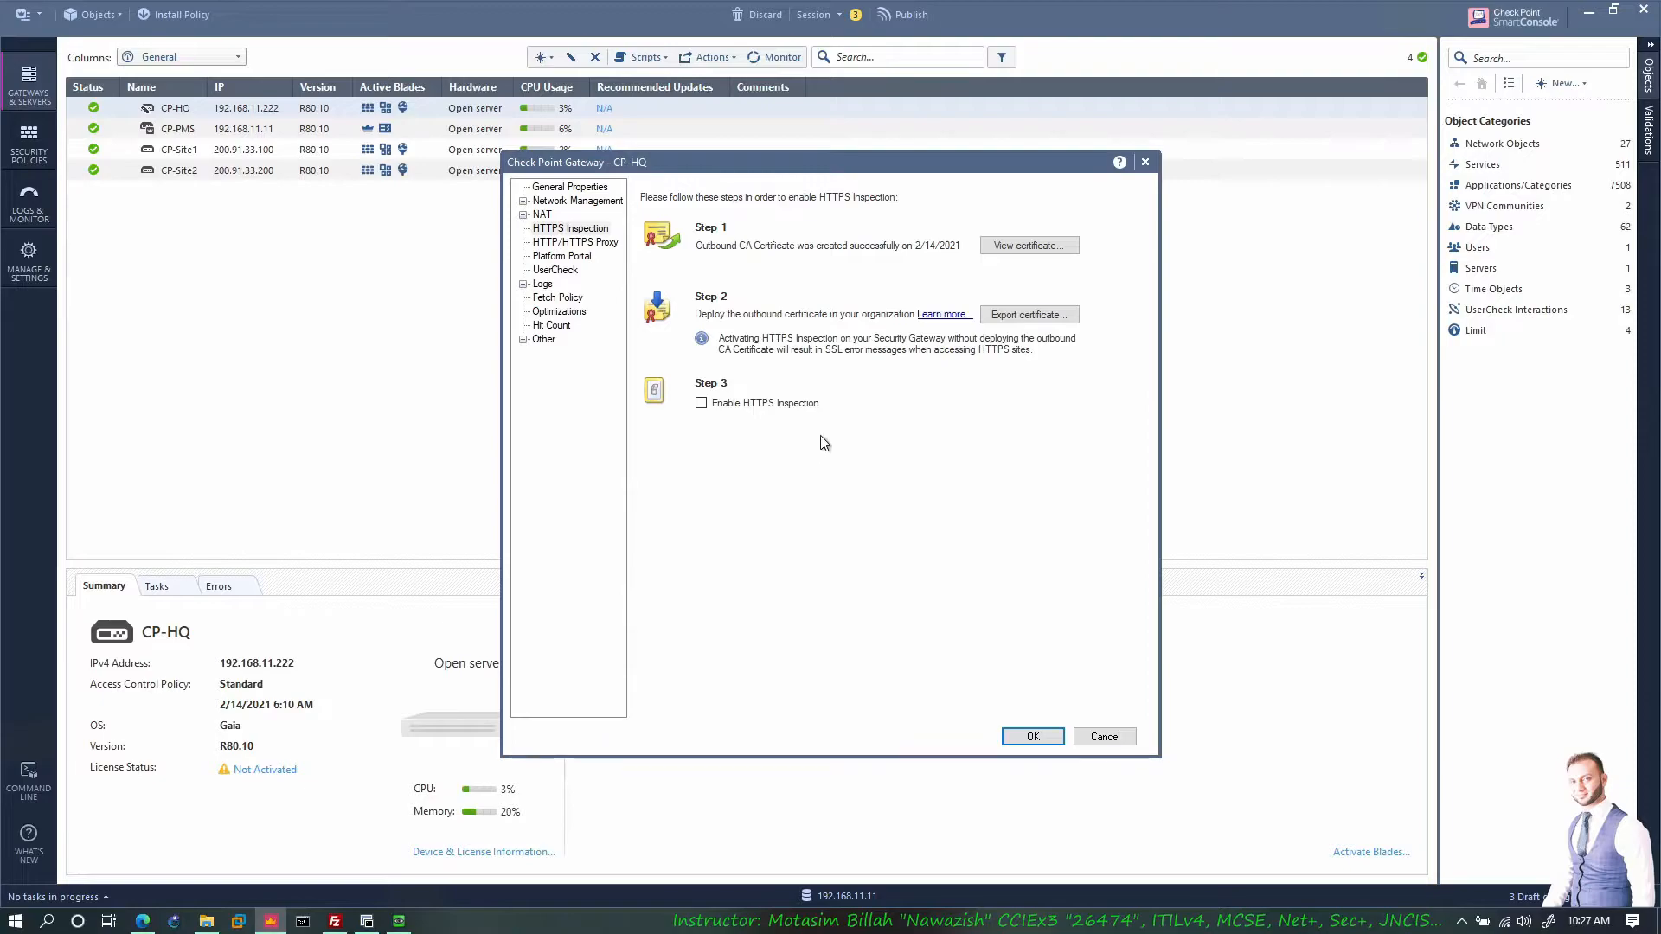
Step: Tick Enable HTTPS Inspection in Step 3 for CP-HQ and confirm with OK
click(700, 404)
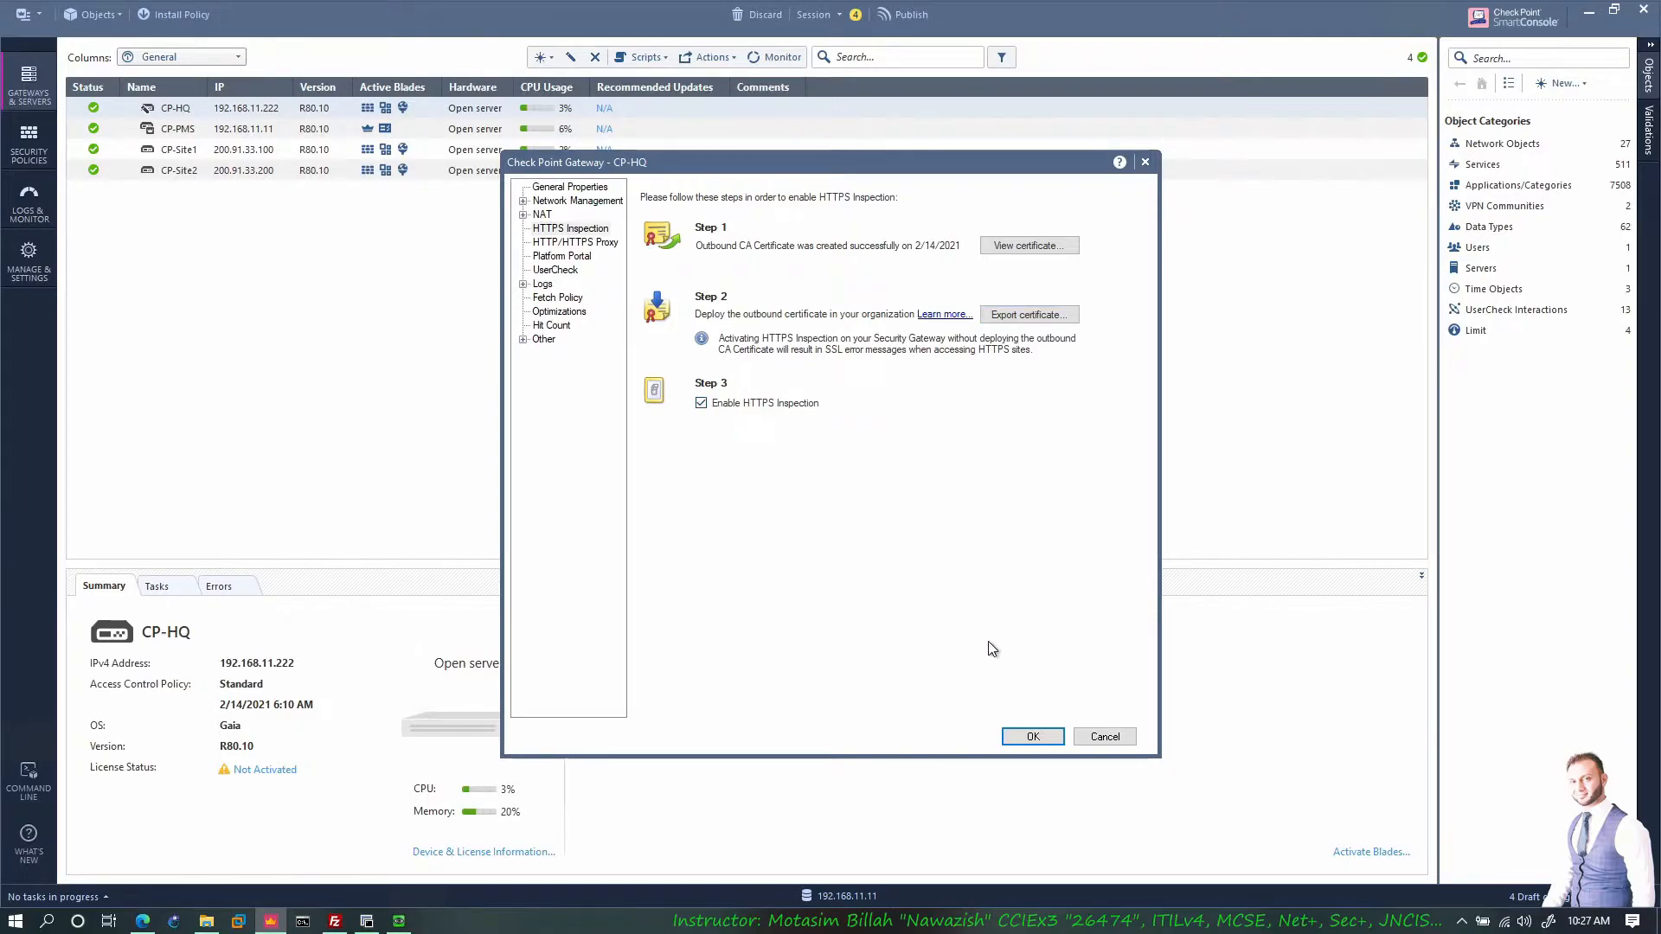
click(1031, 737)
Step: Go to Security Policies > Shared Policies > HTTPS Inspection and open the policy in SmartDashboard
click(31, 154)
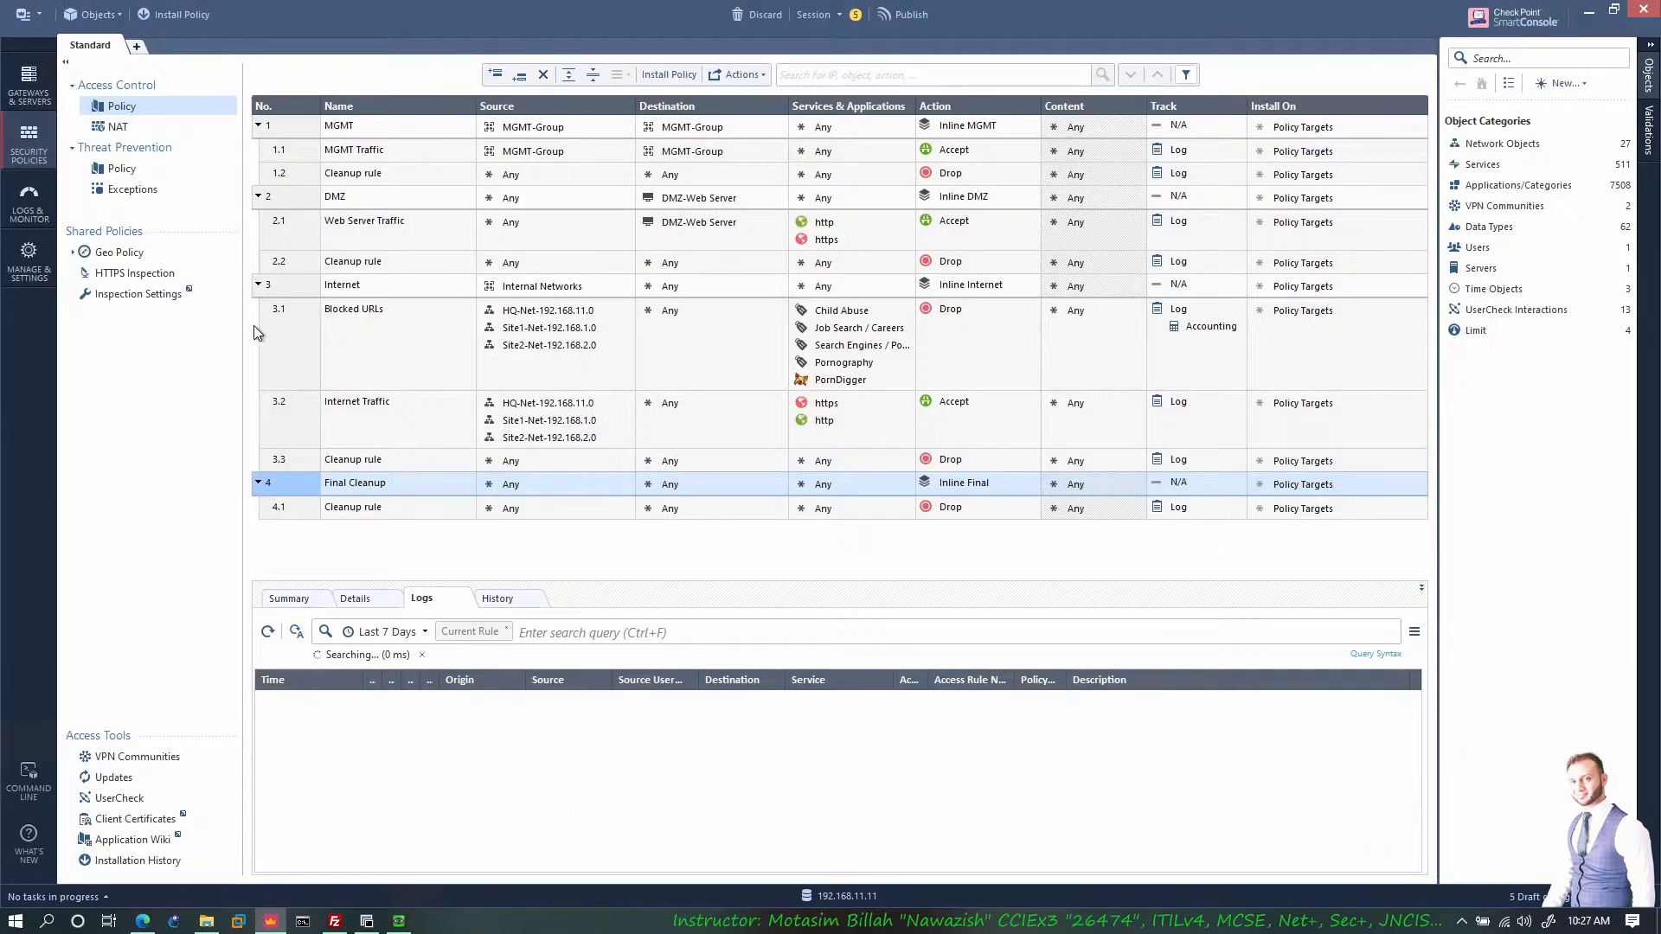
click(130, 275)
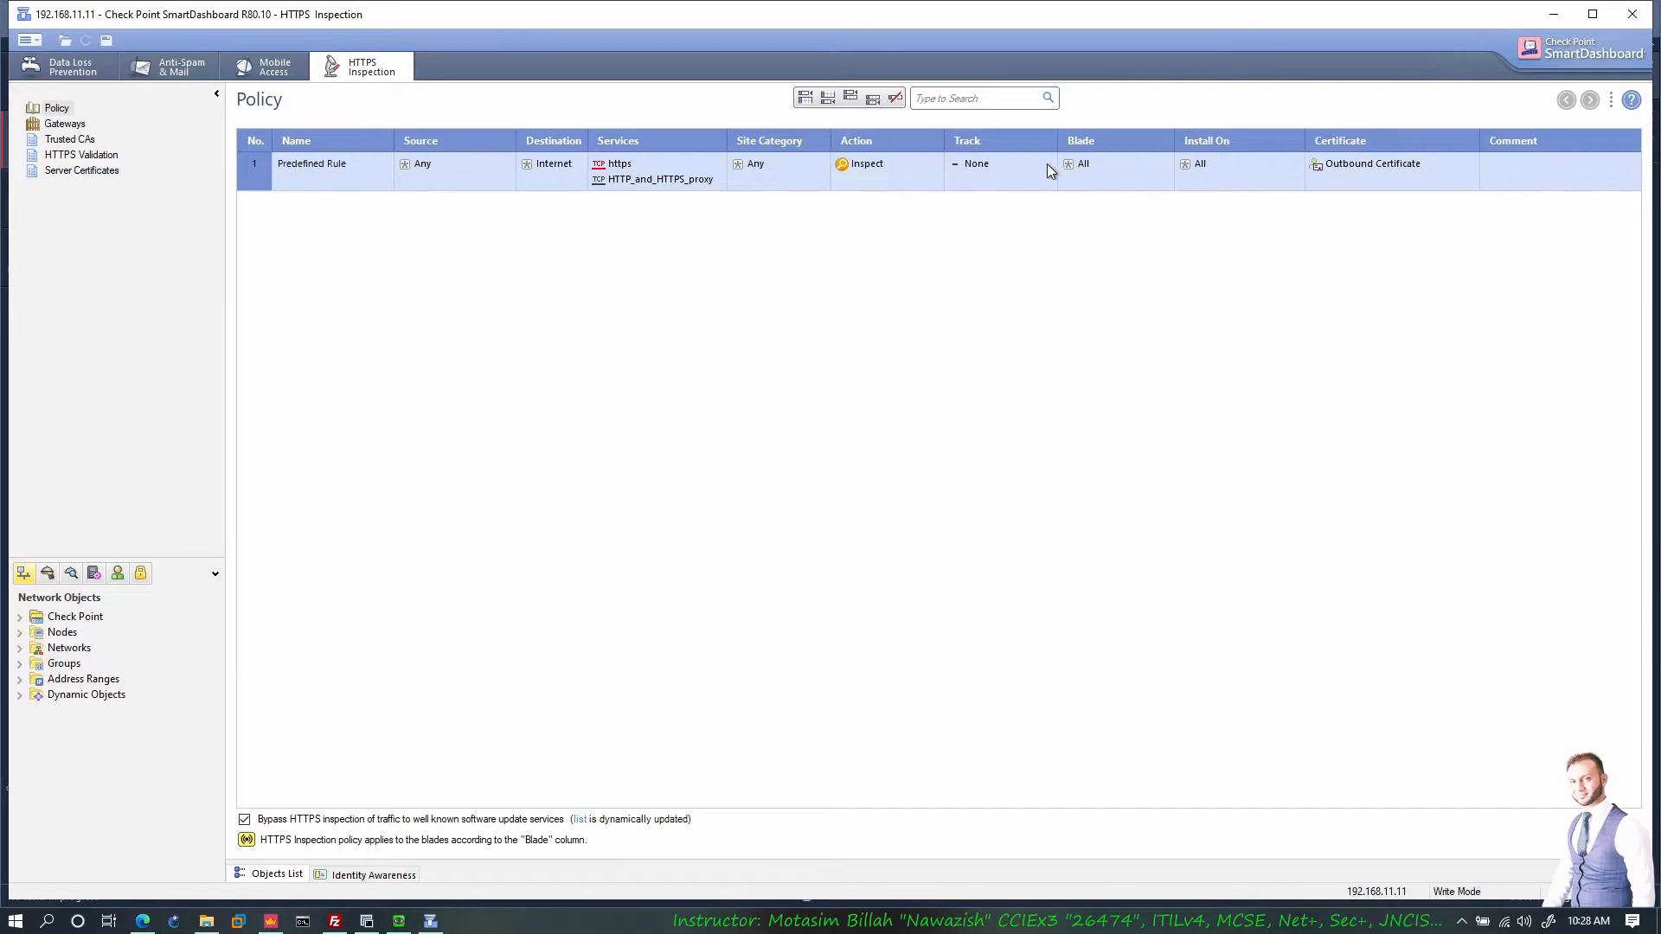
Step: Set the Predefined Rule's Track to Log, save the HTTPS Inspection policy and close SmartDashboard
right_click(983, 185)
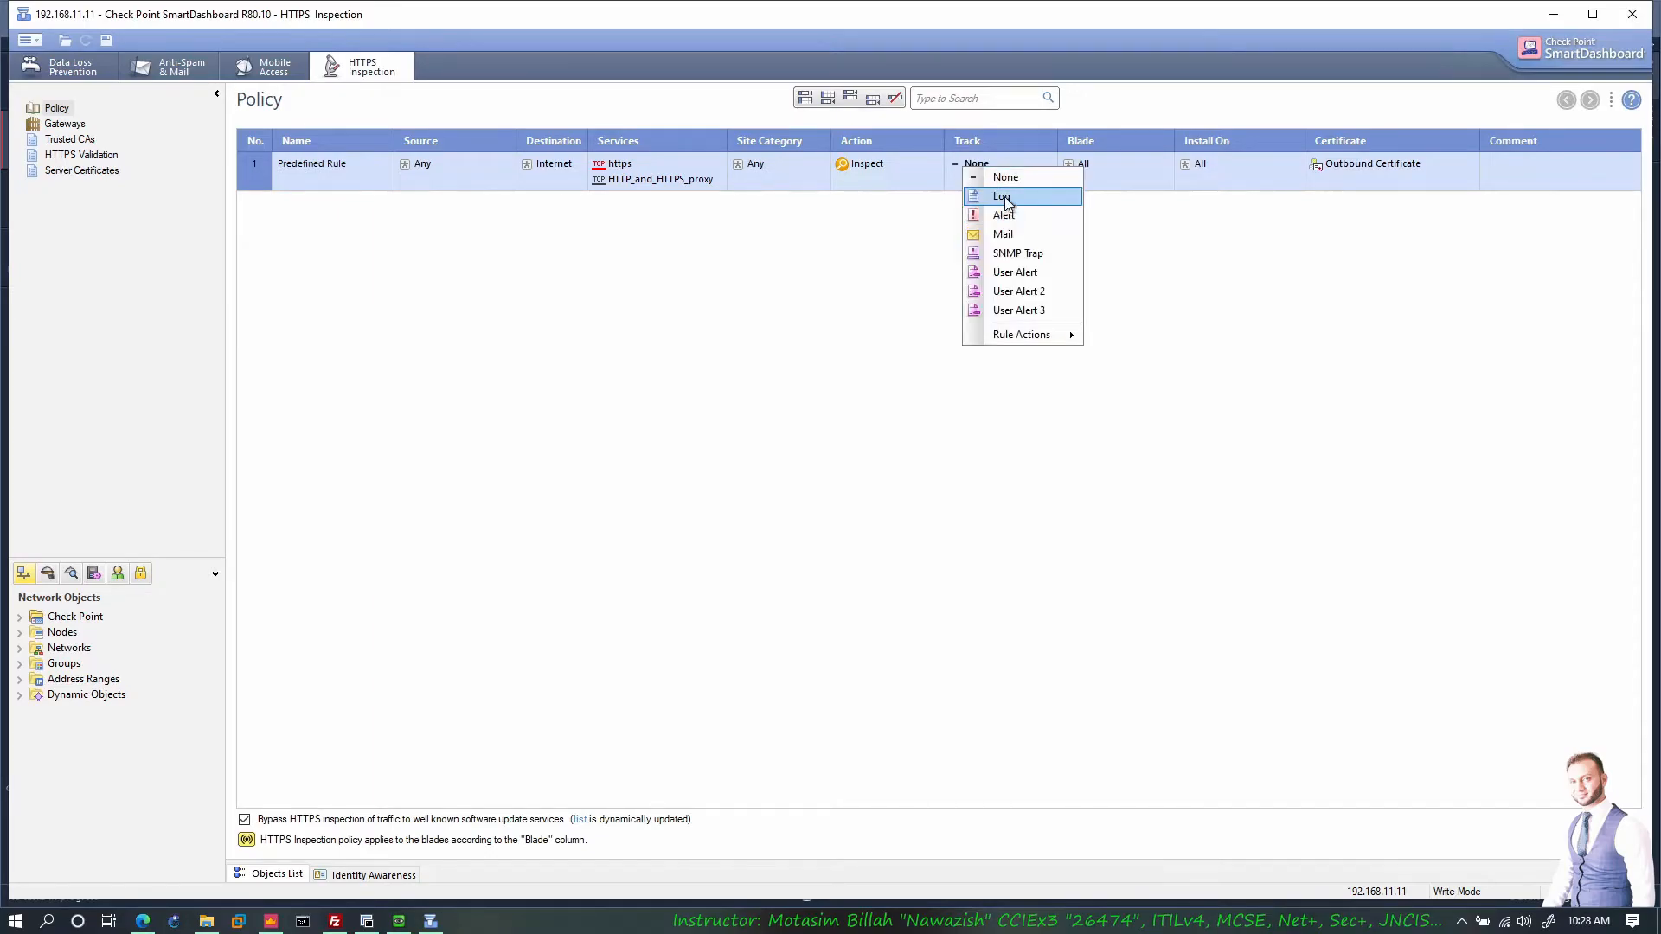
click(1003, 207)
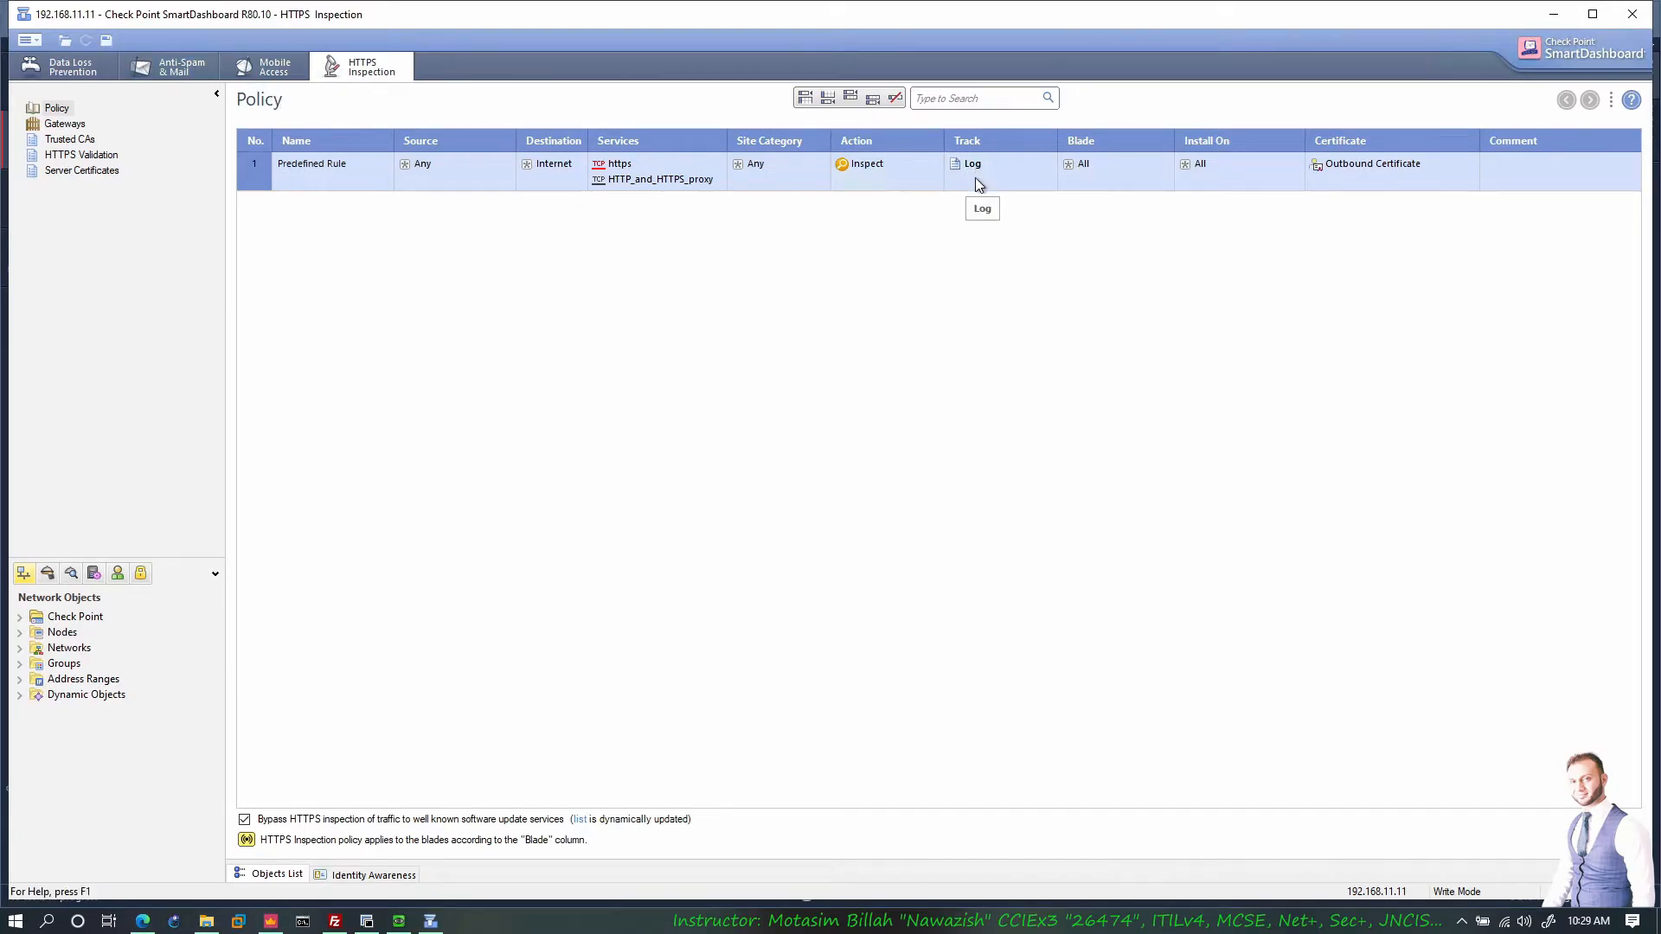
click(107, 39)
click(1632, 14)
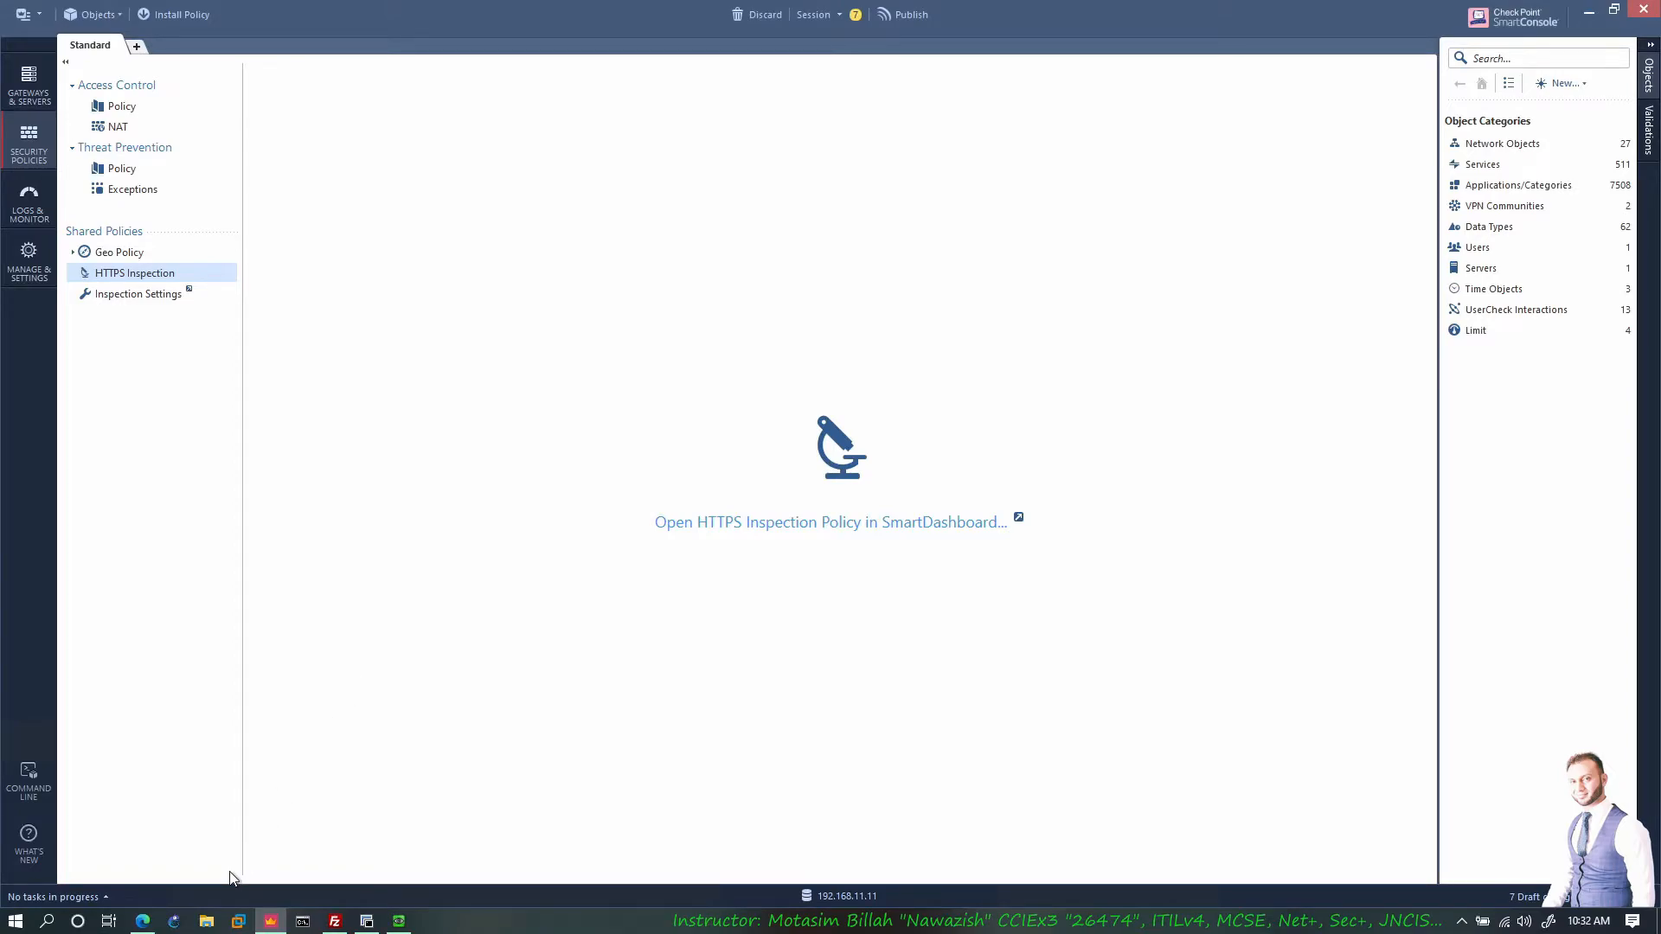
Step: Launch the win10 remote desktop shortcut from Desktop\CP and move its window to the right
click(142, 920)
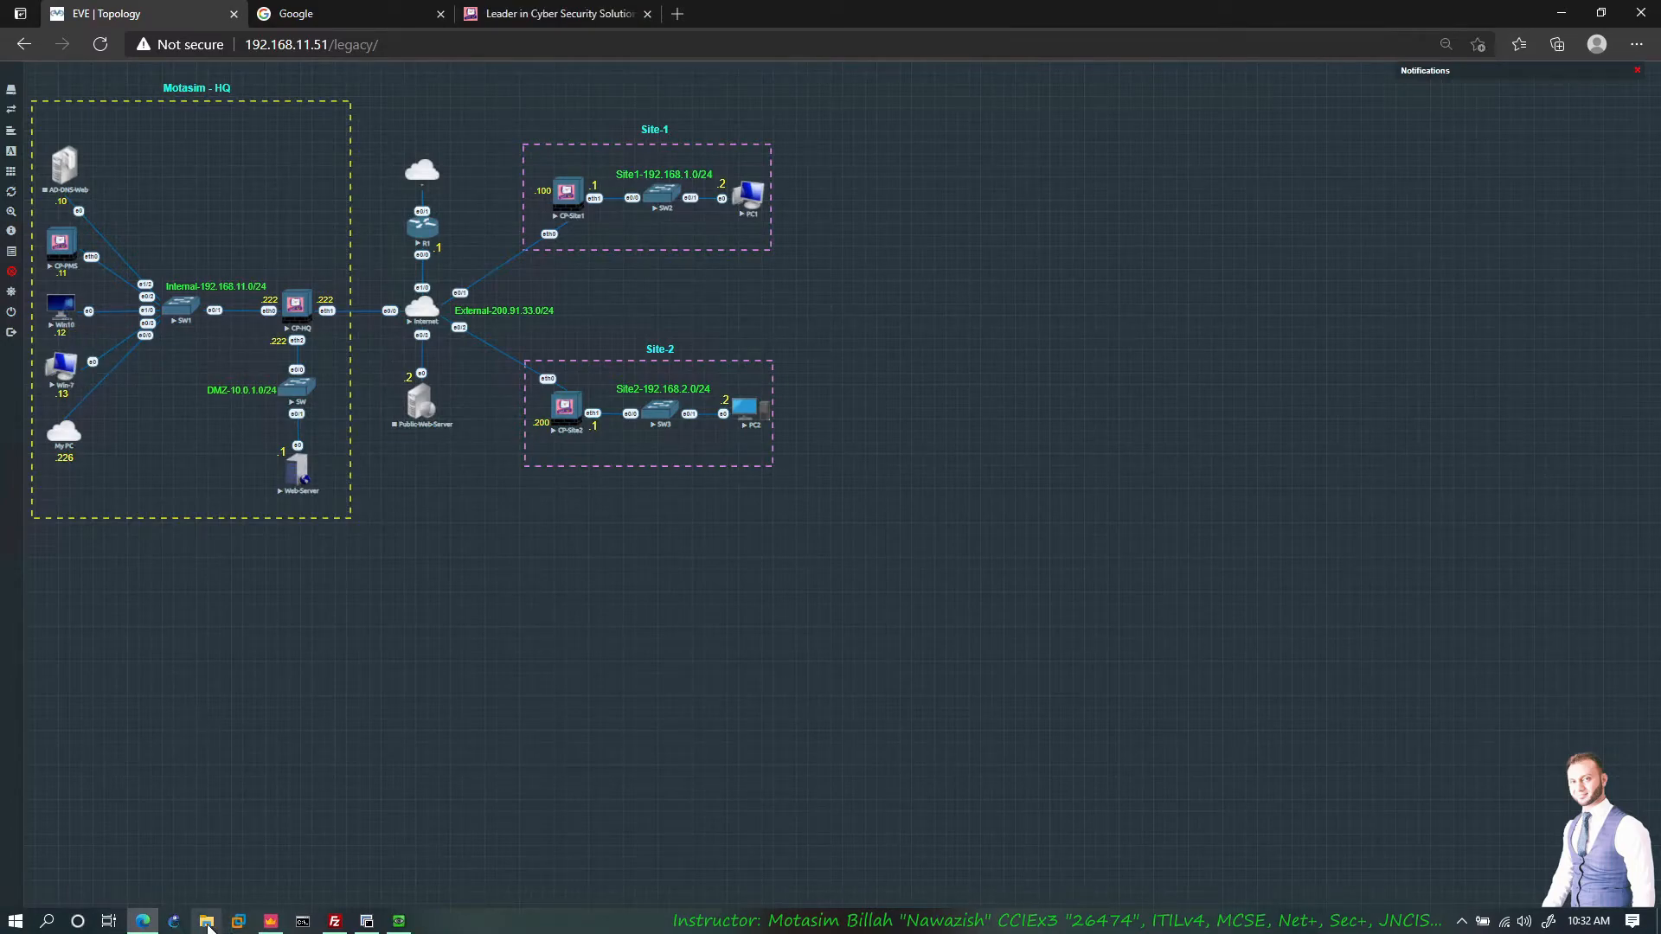
click(206, 920)
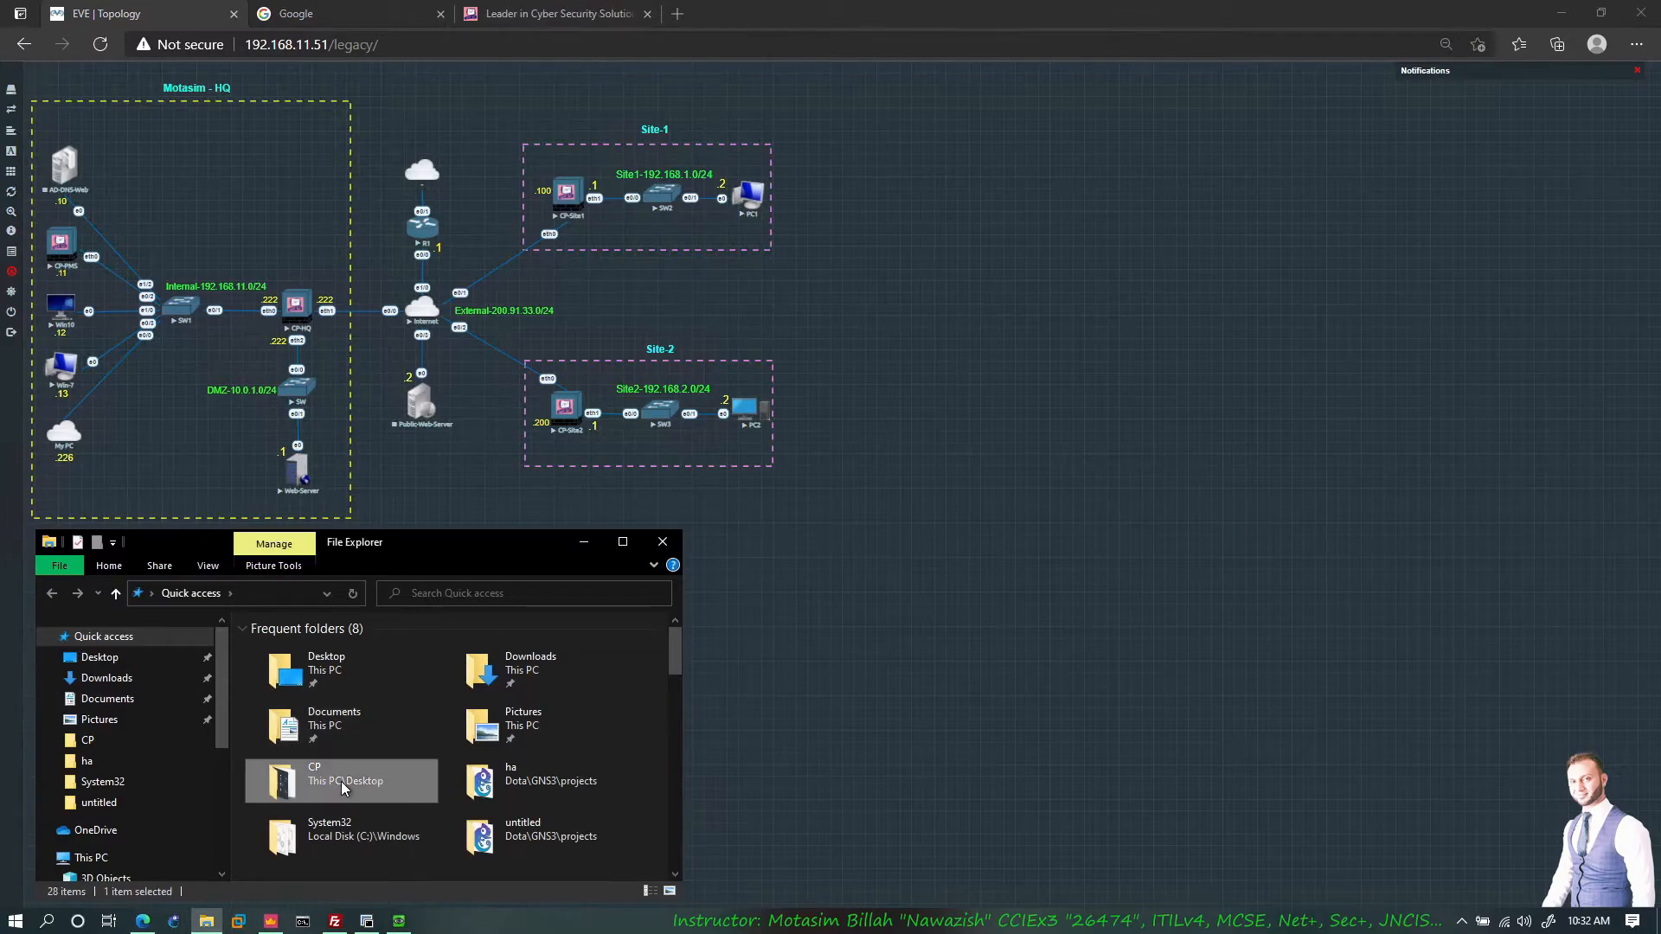
double_click(341, 781)
double_click(299, 742)
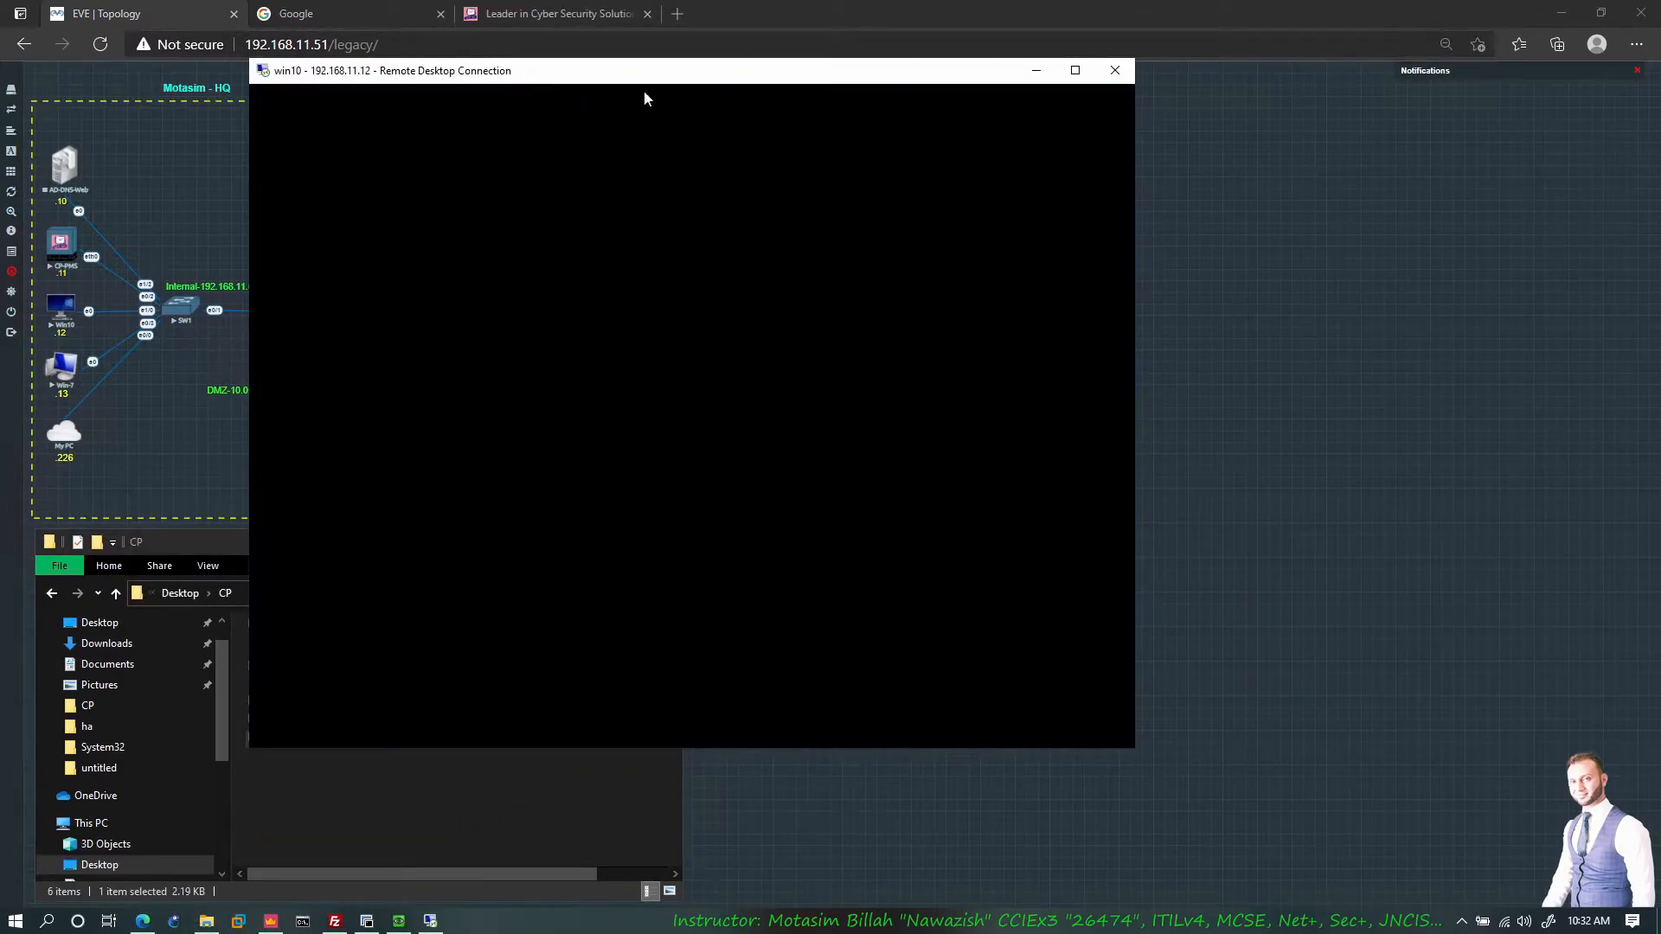
drag(529, 76, 1055, 84)
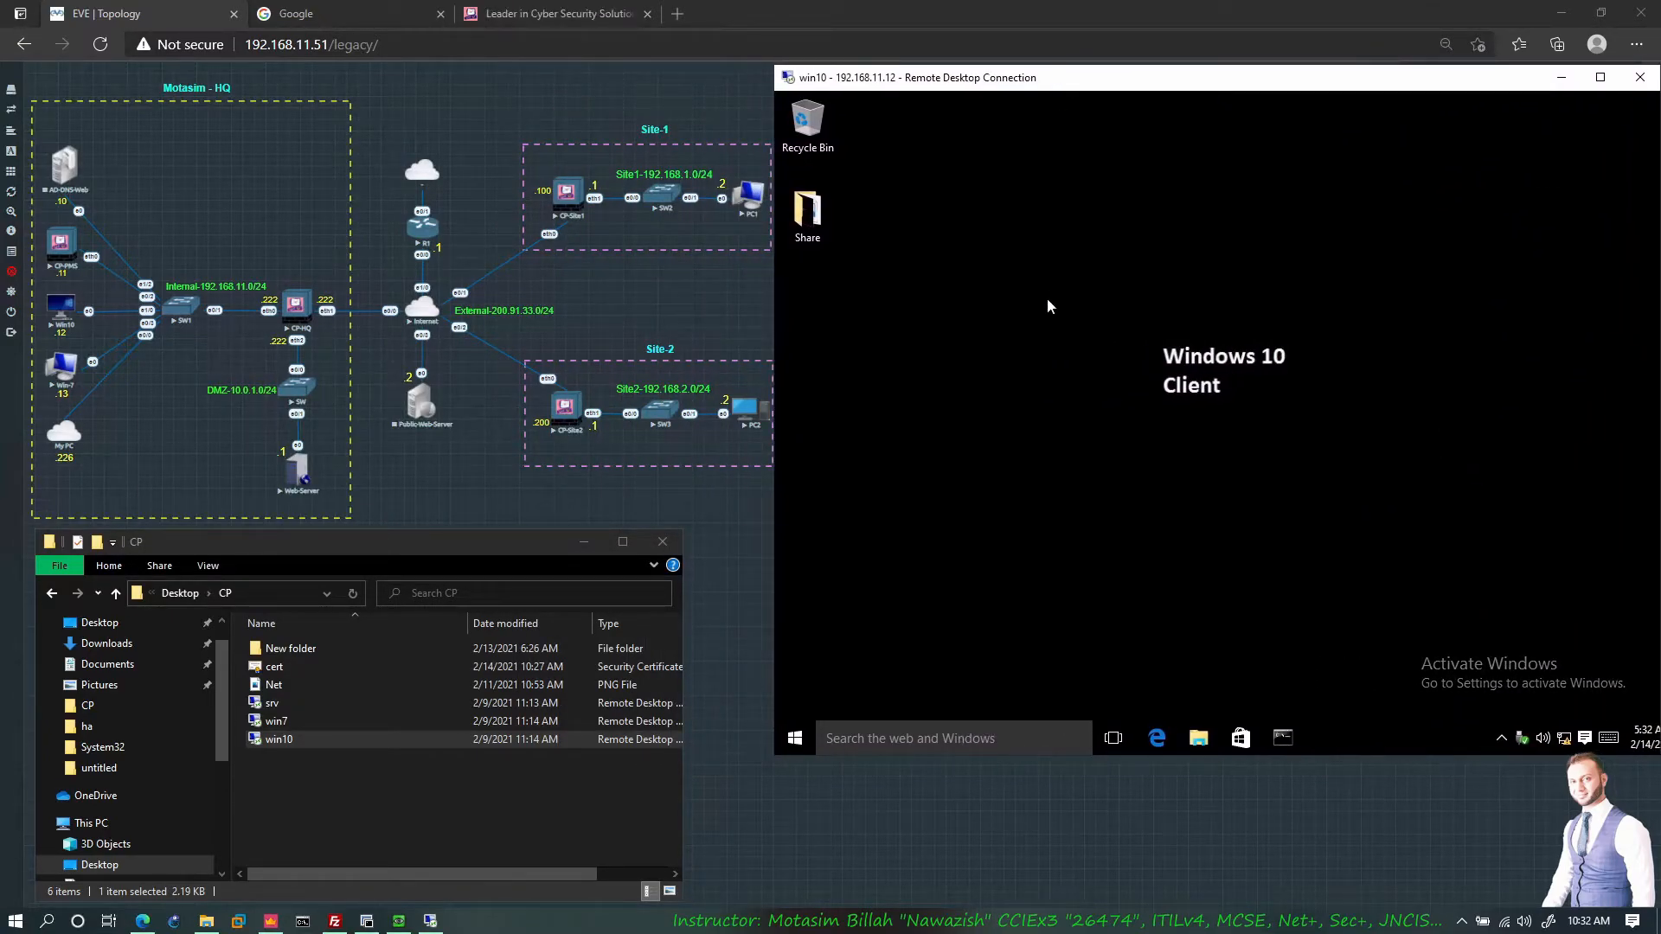
Step: In the win10 session, browse to \\192.168.11.226\Applications and open the cert certificate file
click(1198, 737)
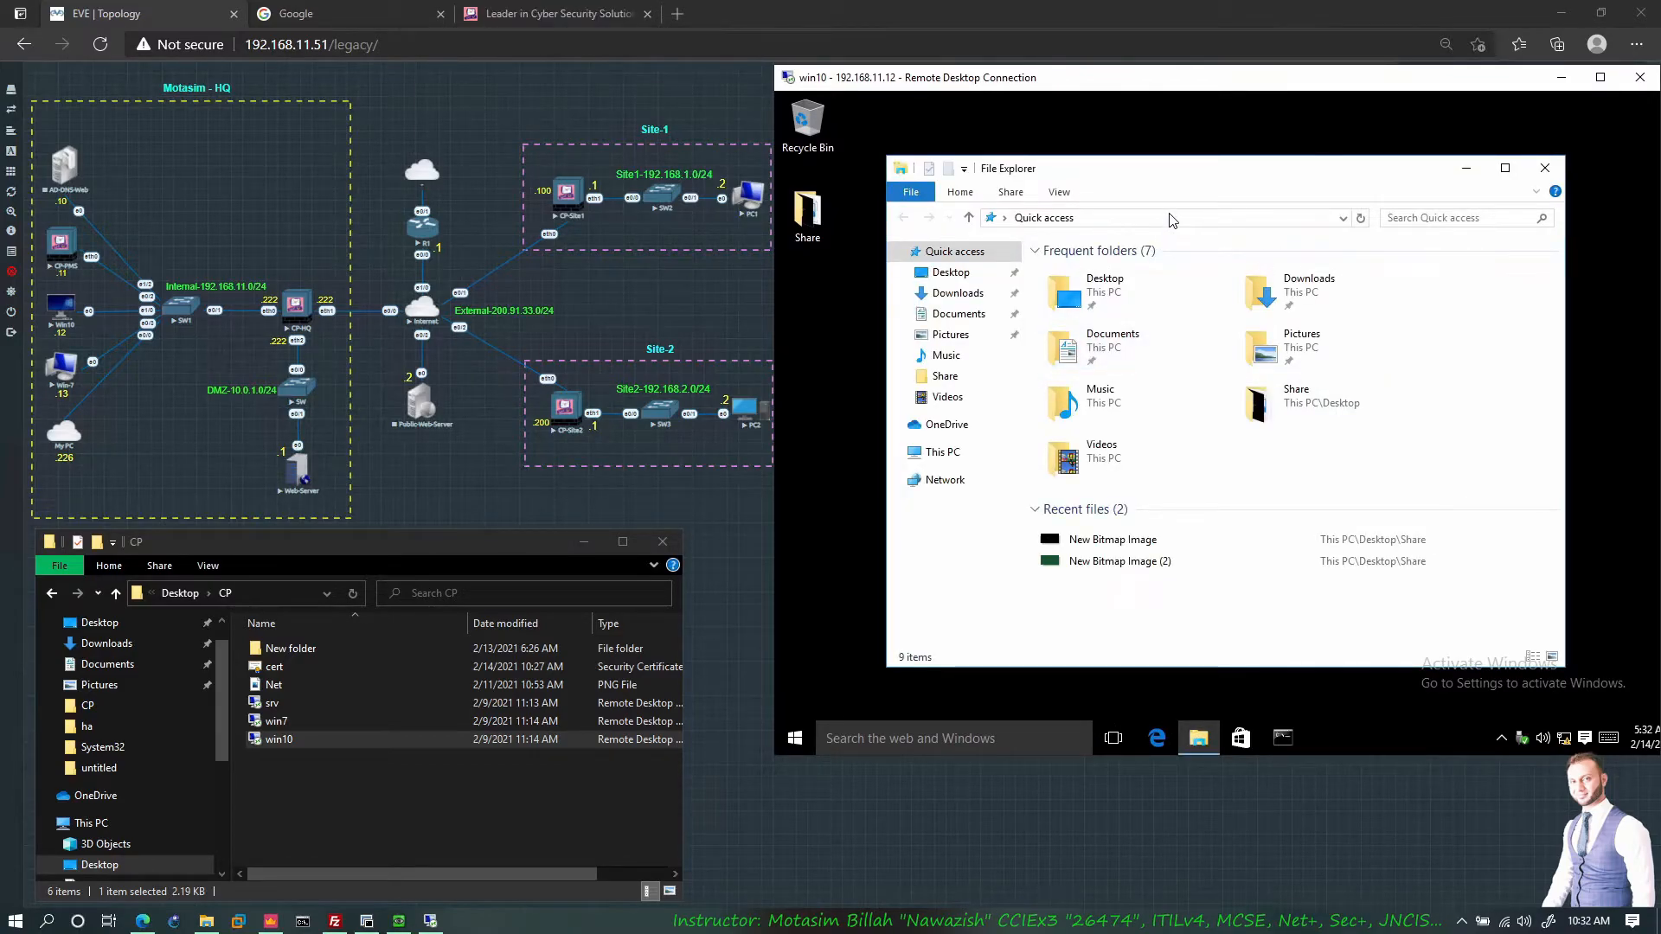
click(1174, 218)
text(\\)
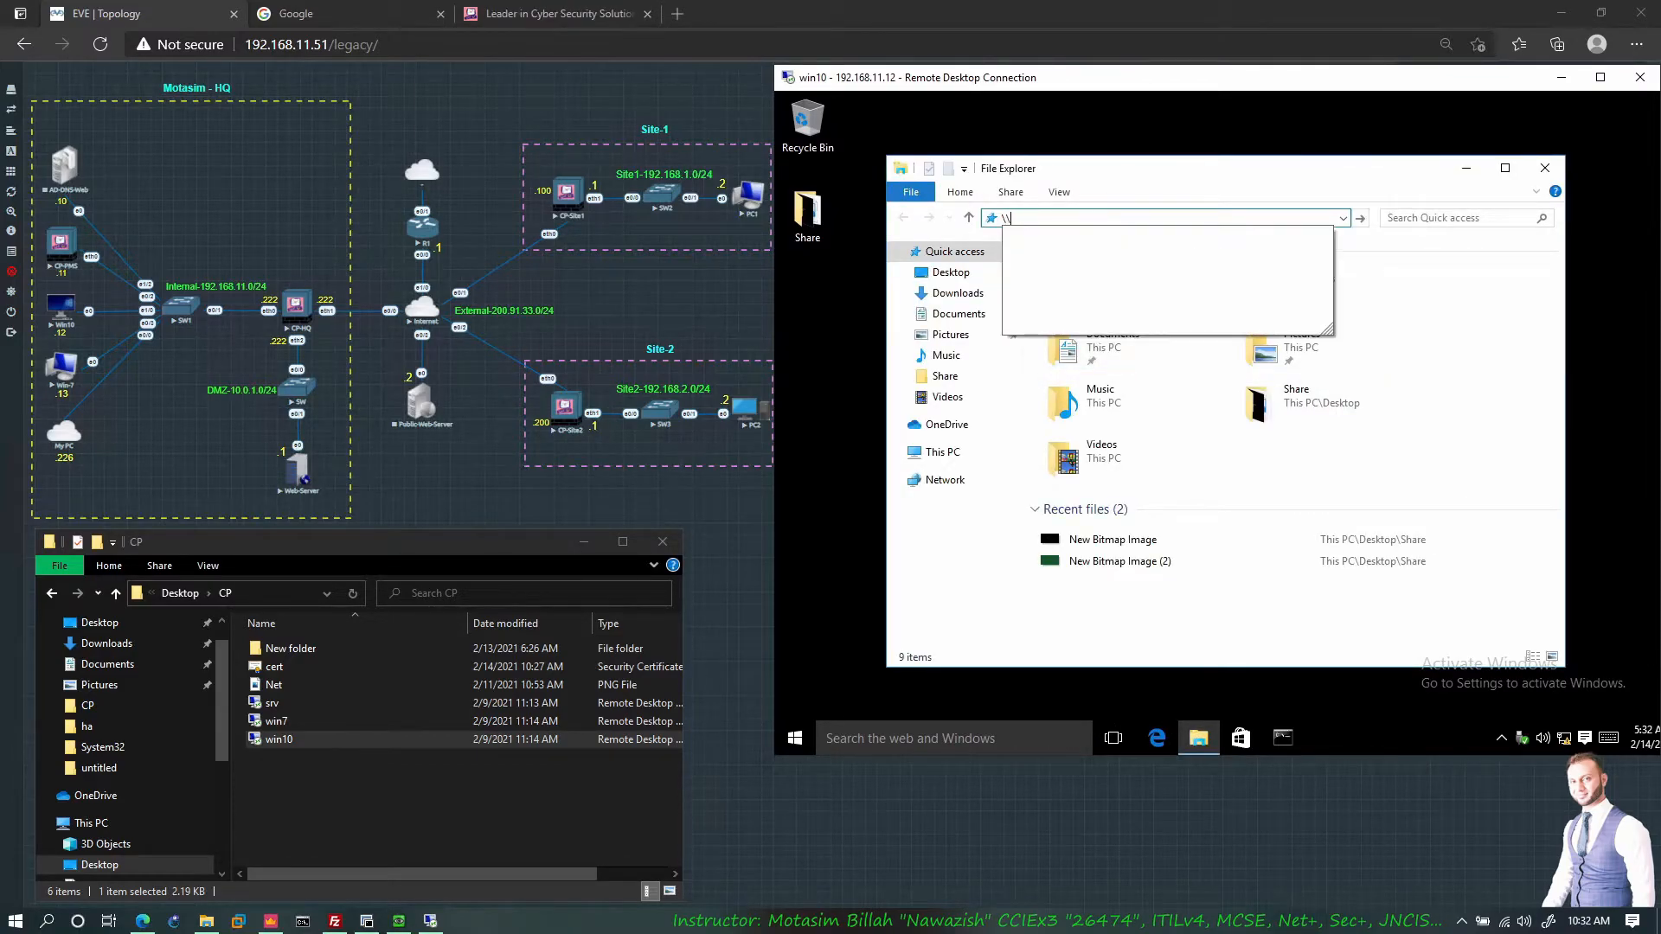
text(19)
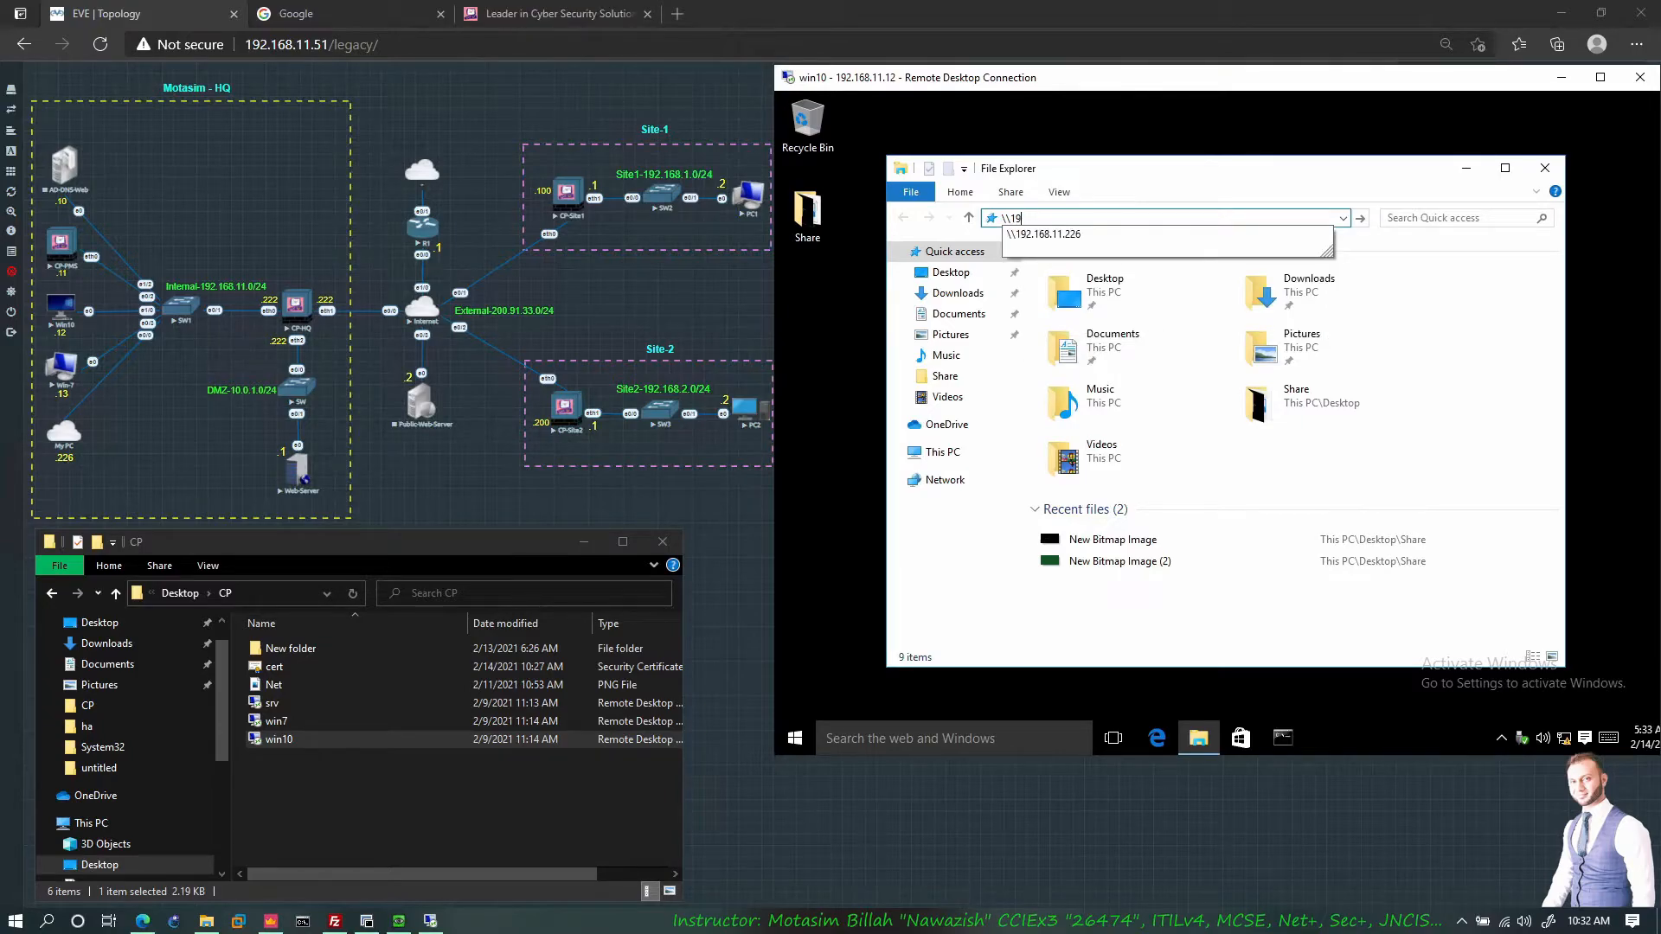
click(1081, 235)
double_click(1093, 252)
click(1096, 327)
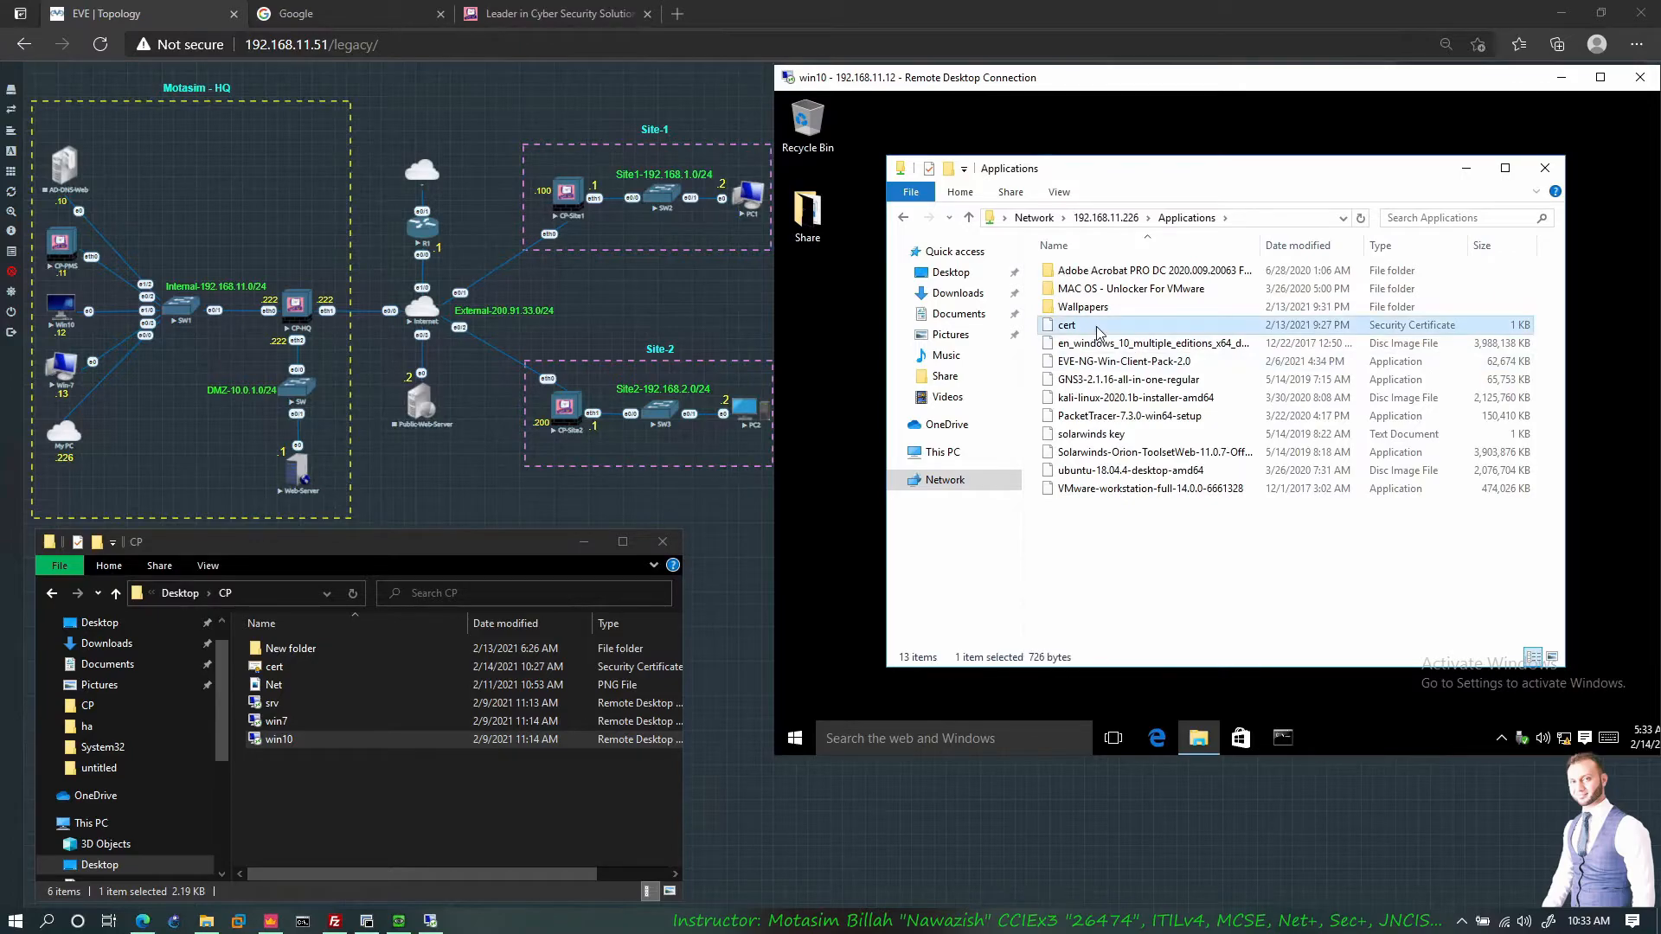
drag(1096, 331, 912, 381)
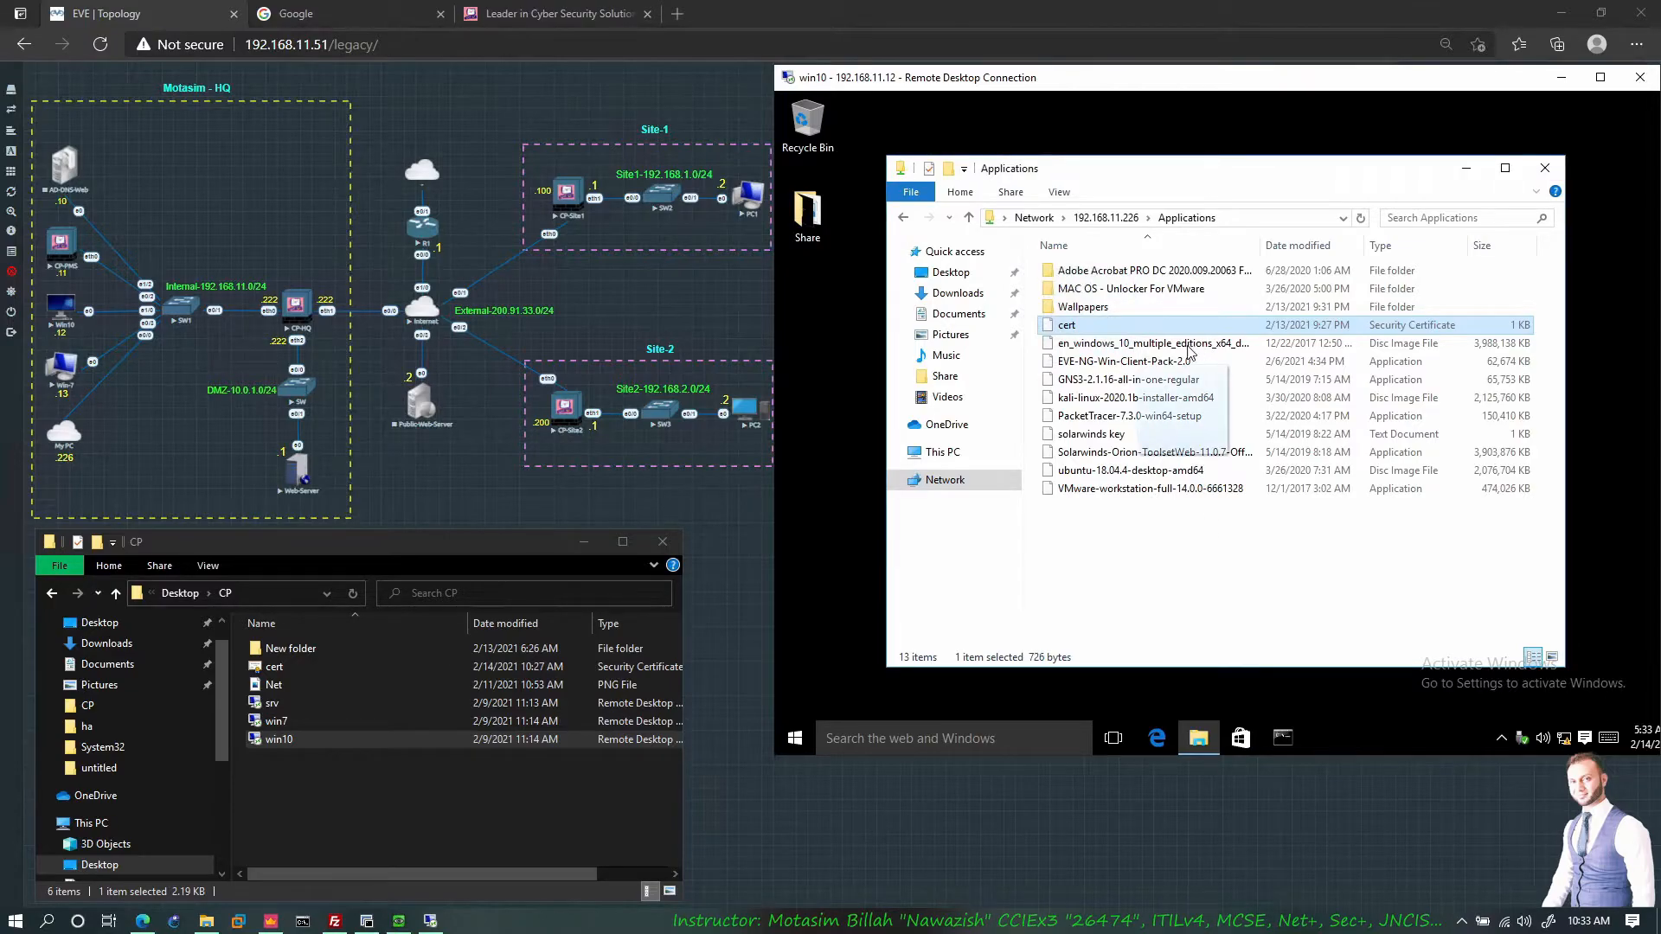
double_click(1080, 327)
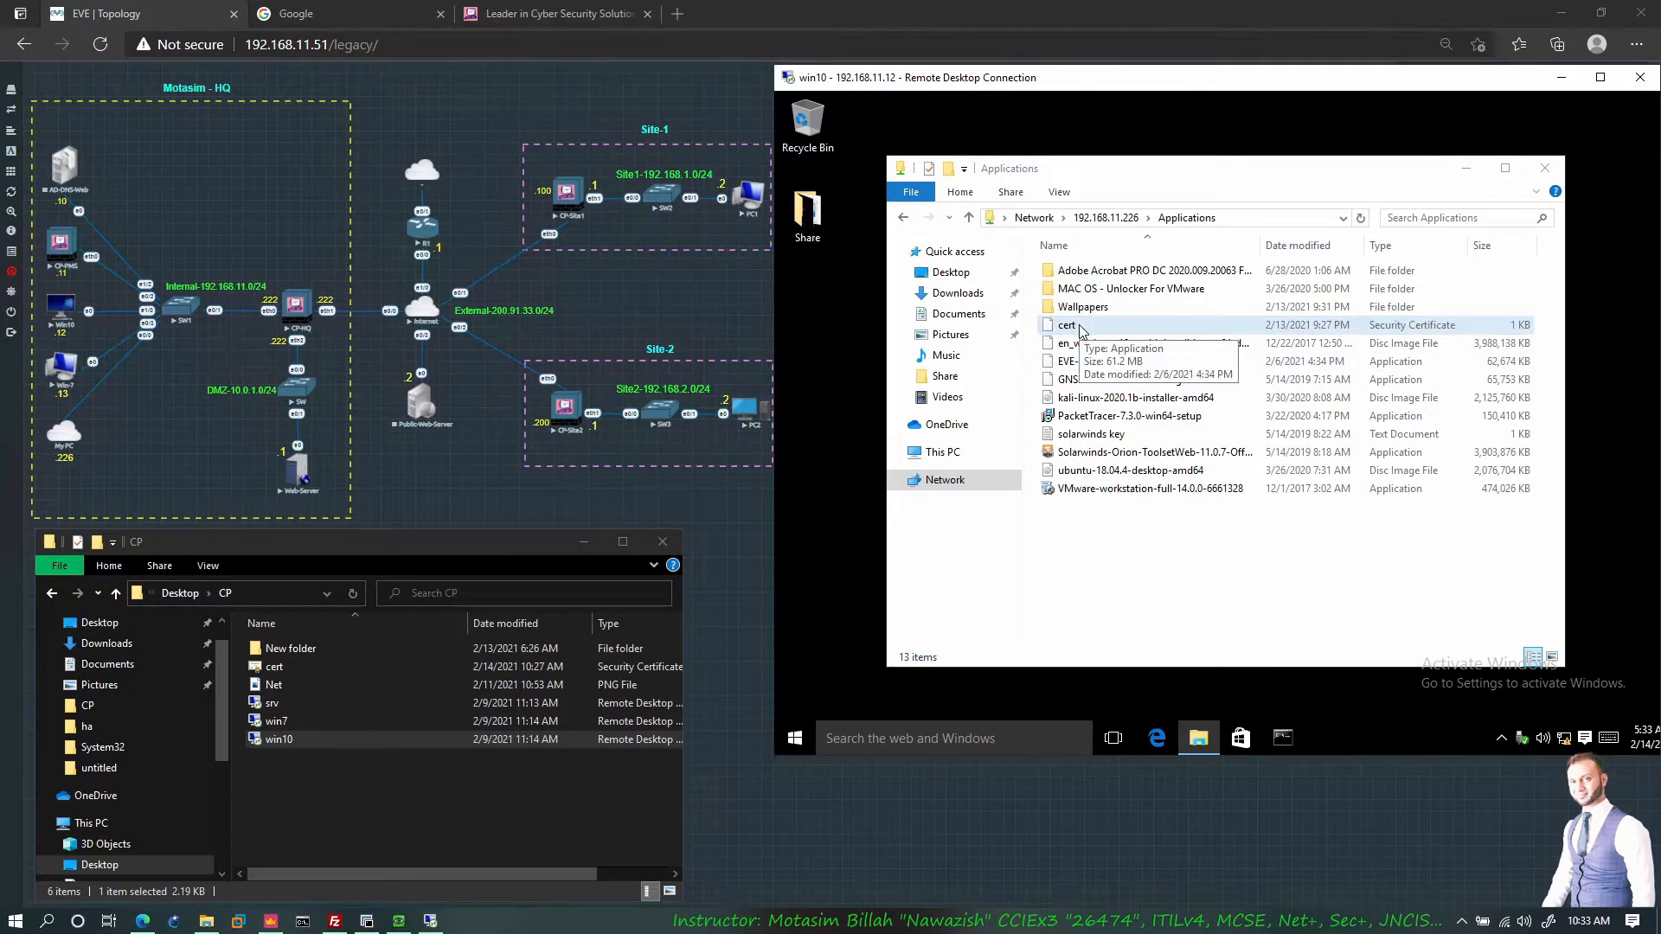
Step: Start the cert import wizard and choose Trusted Root Certification Authorities as the target store
right_click(1088, 331)
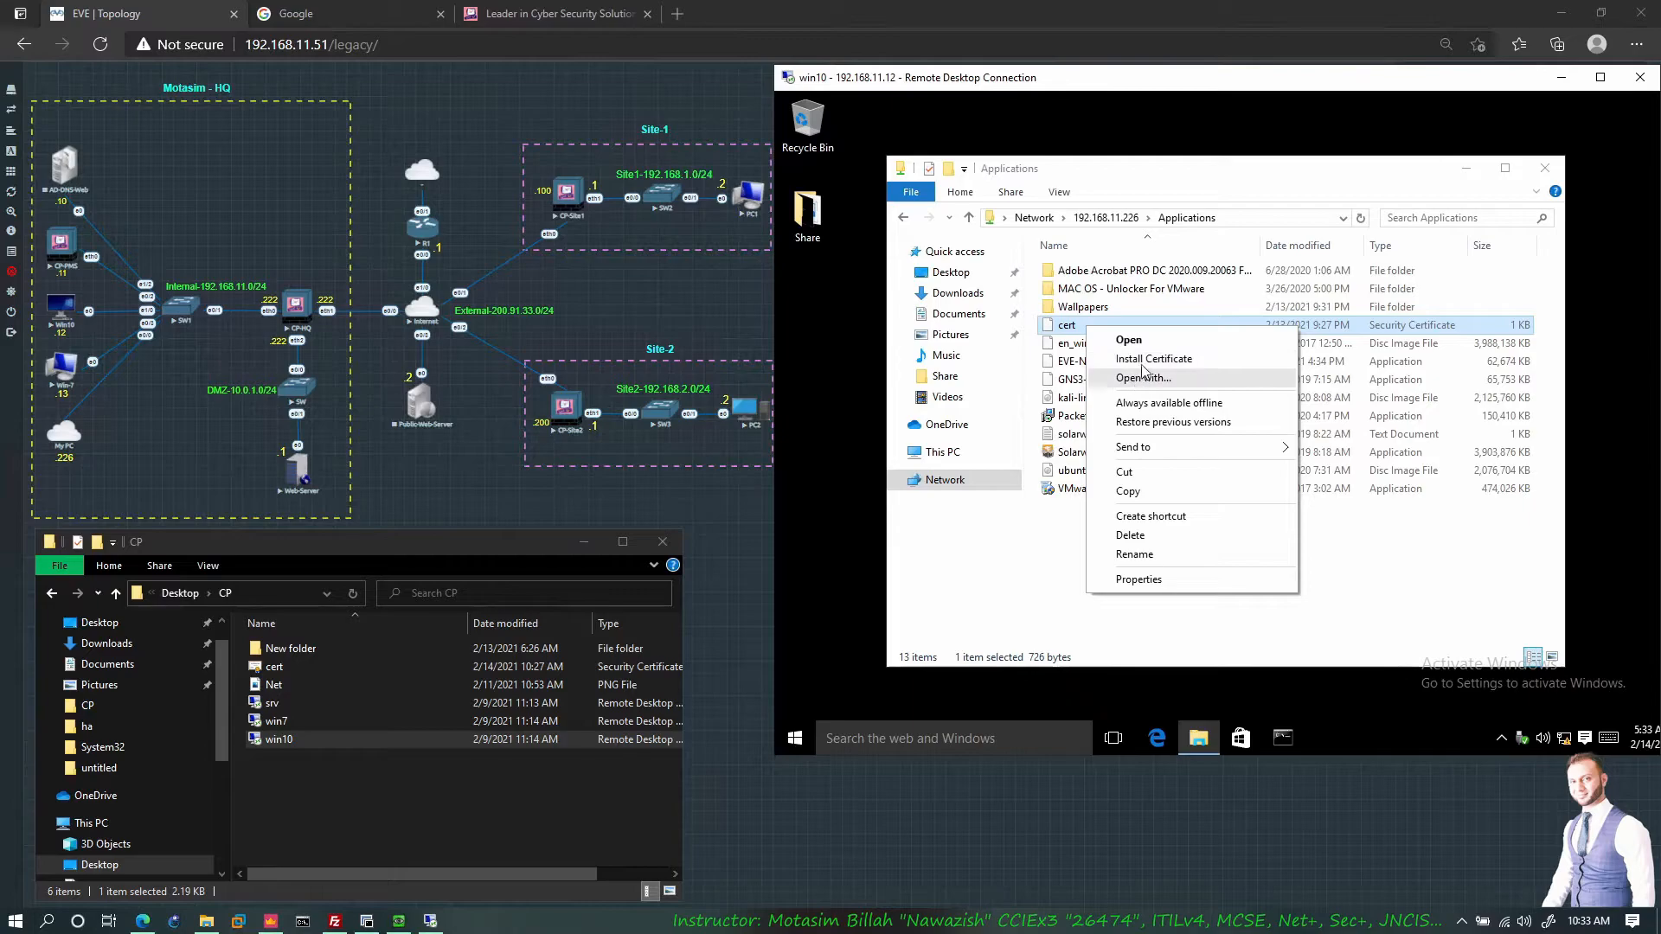
click(1159, 356)
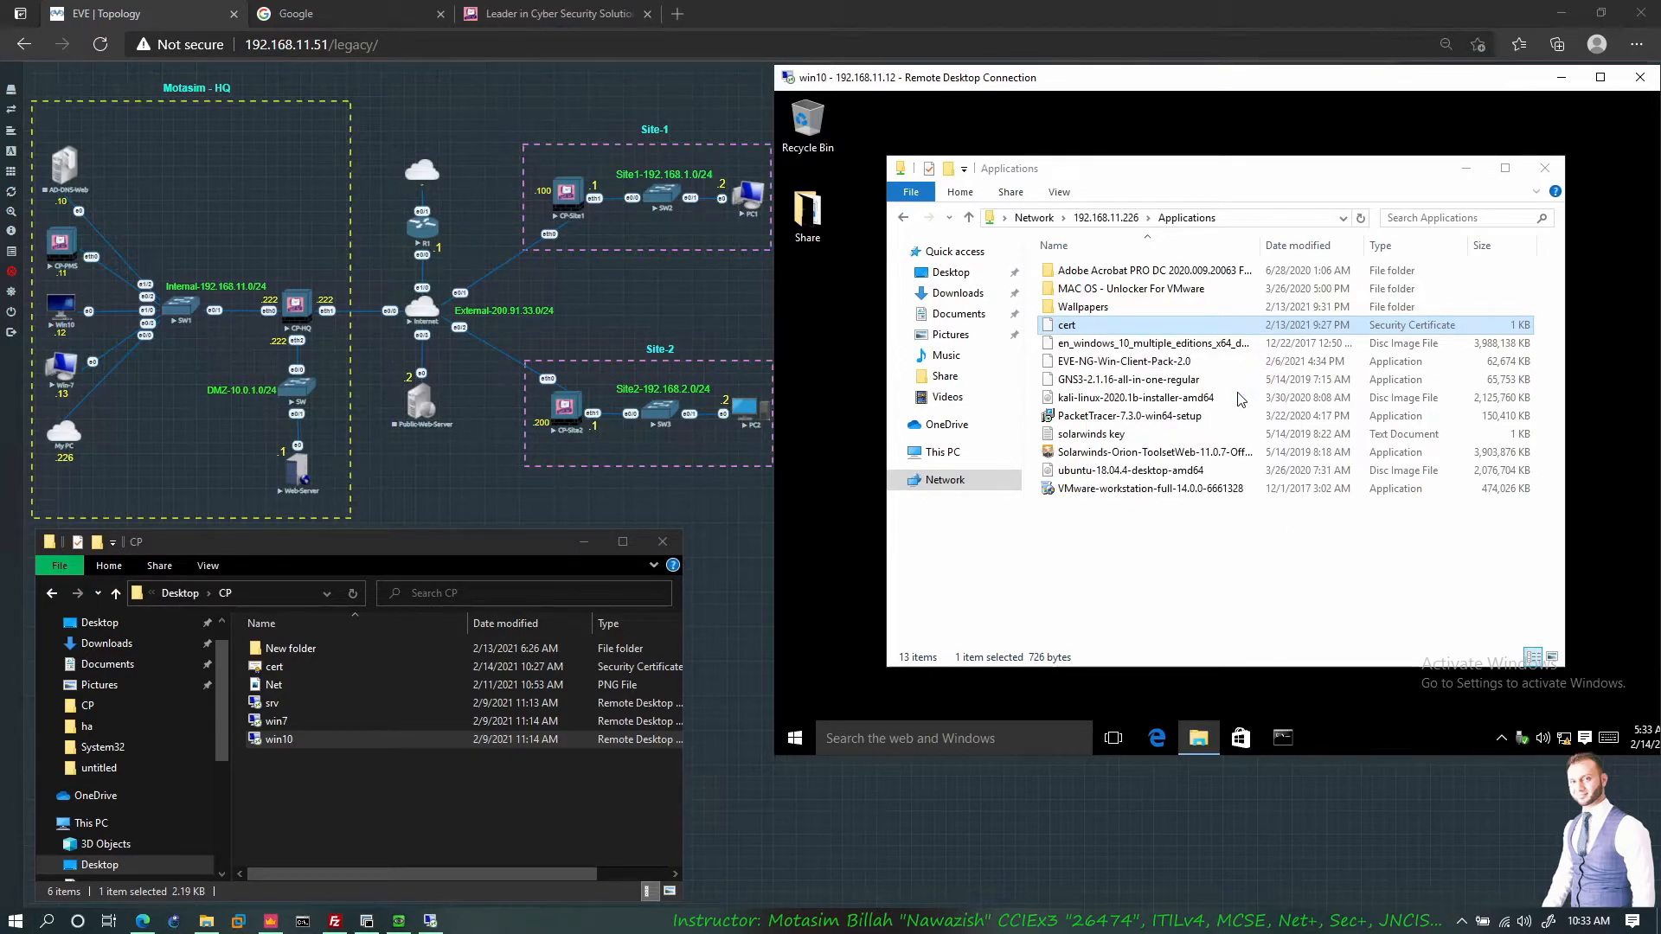
click(1252, 430)
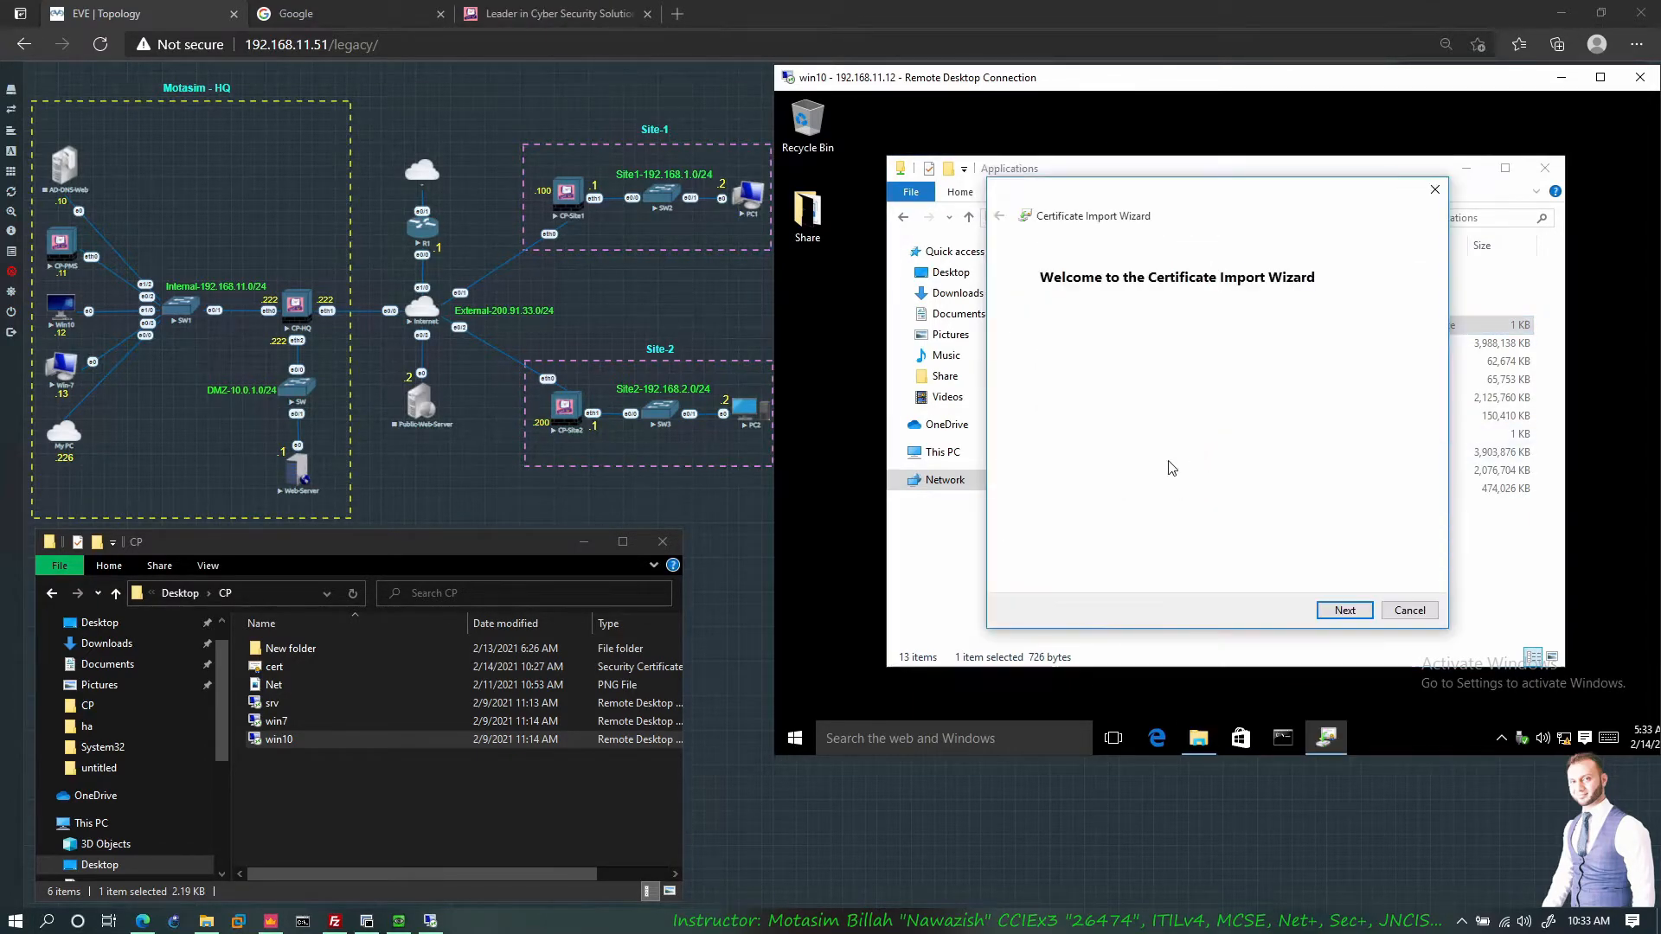
click(1339, 609)
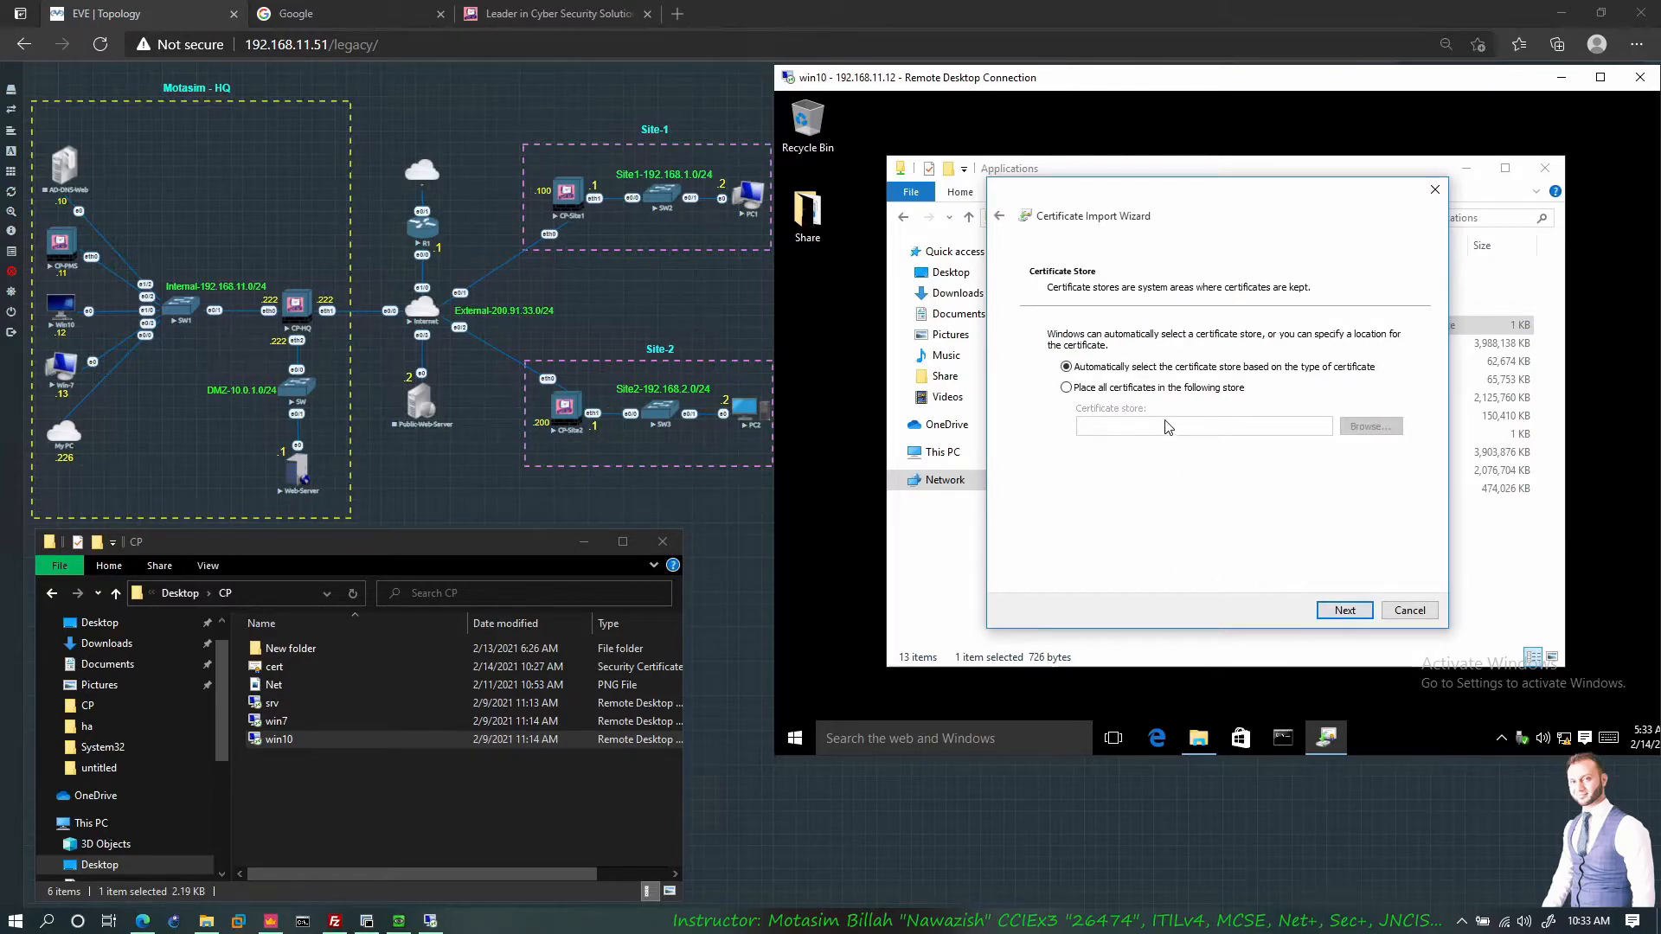
click(1116, 387)
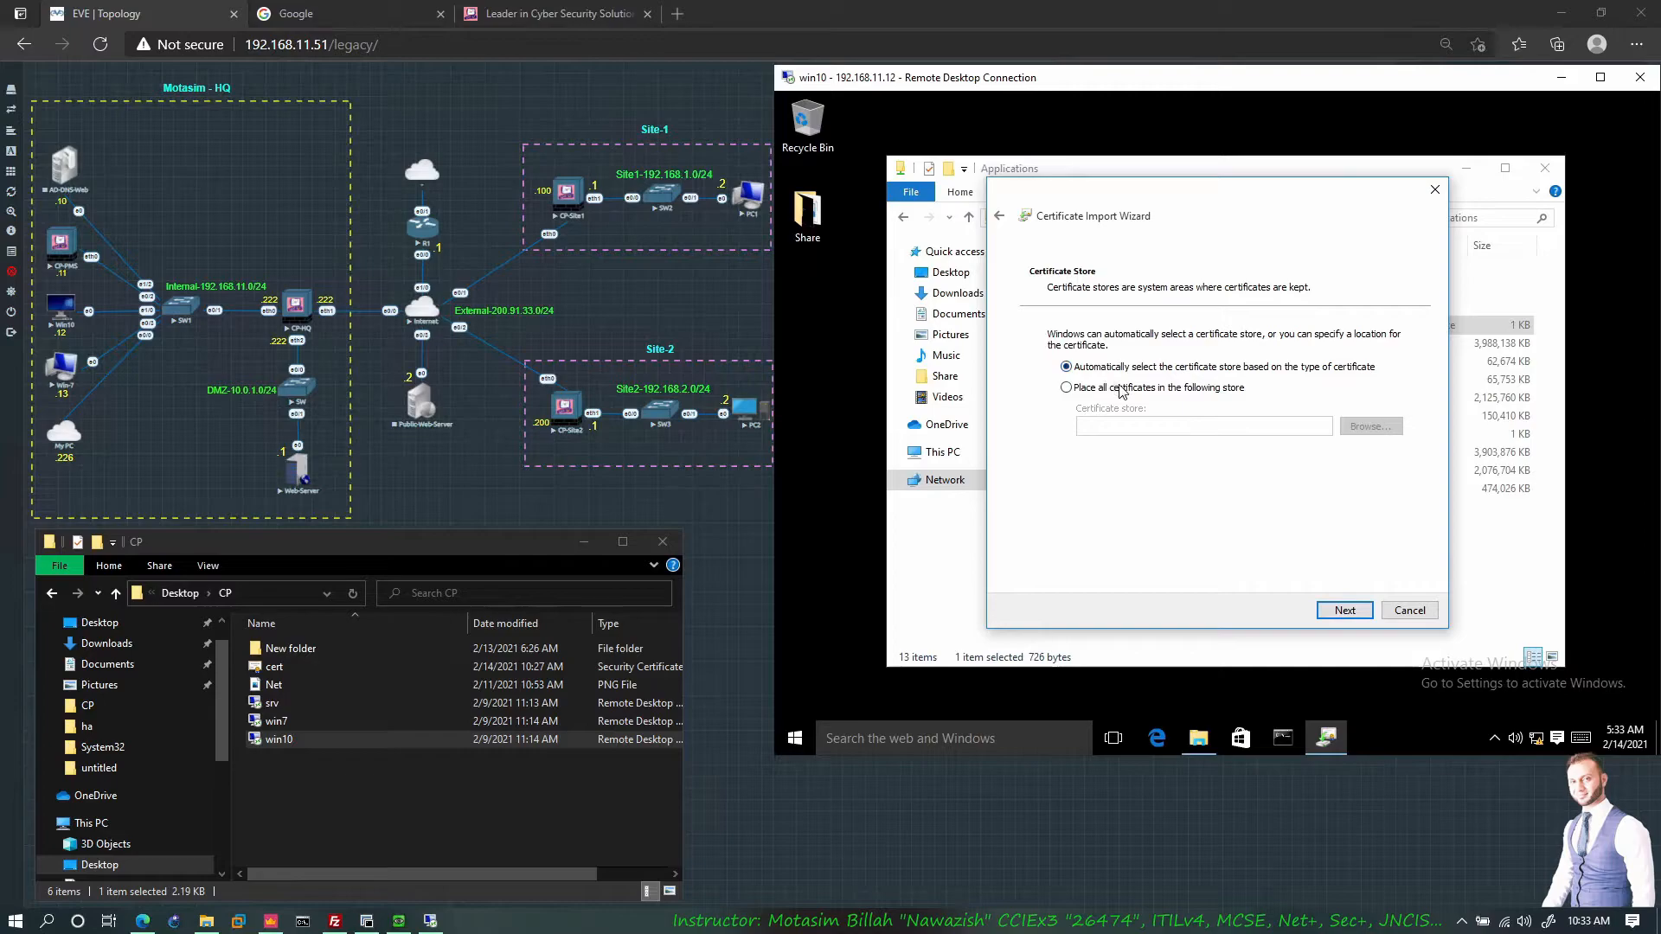
click(1369, 429)
click(1117, 296)
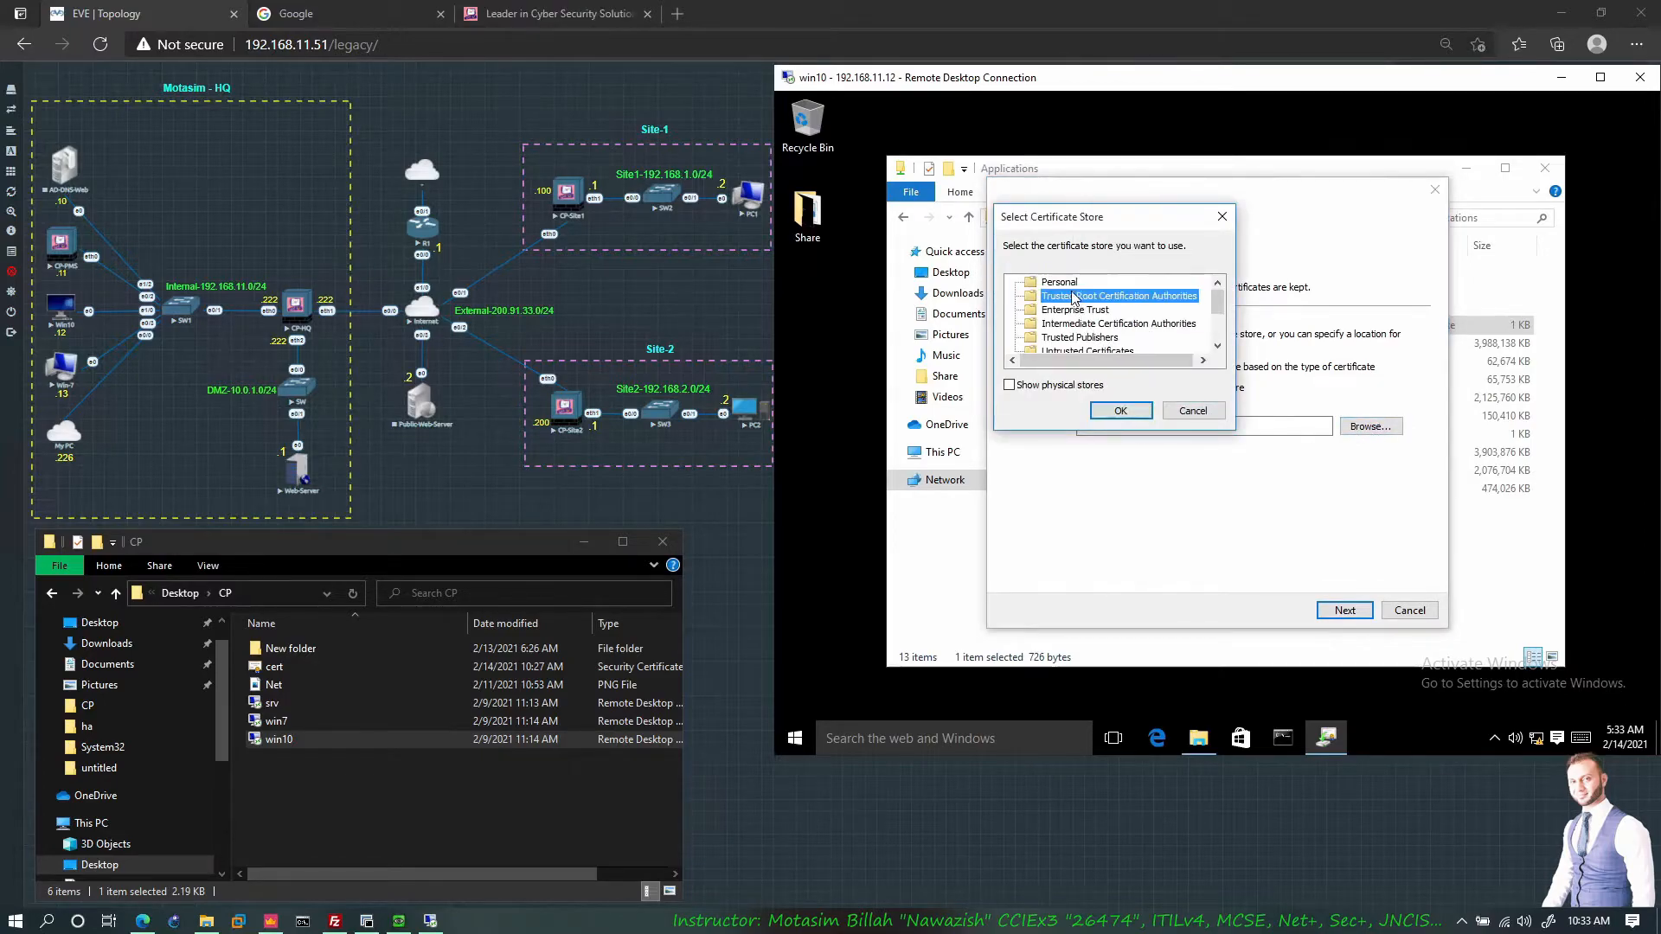
Step: Finish the import, accept the root certificate warning, and acknowledge the successful import
click(1138, 412)
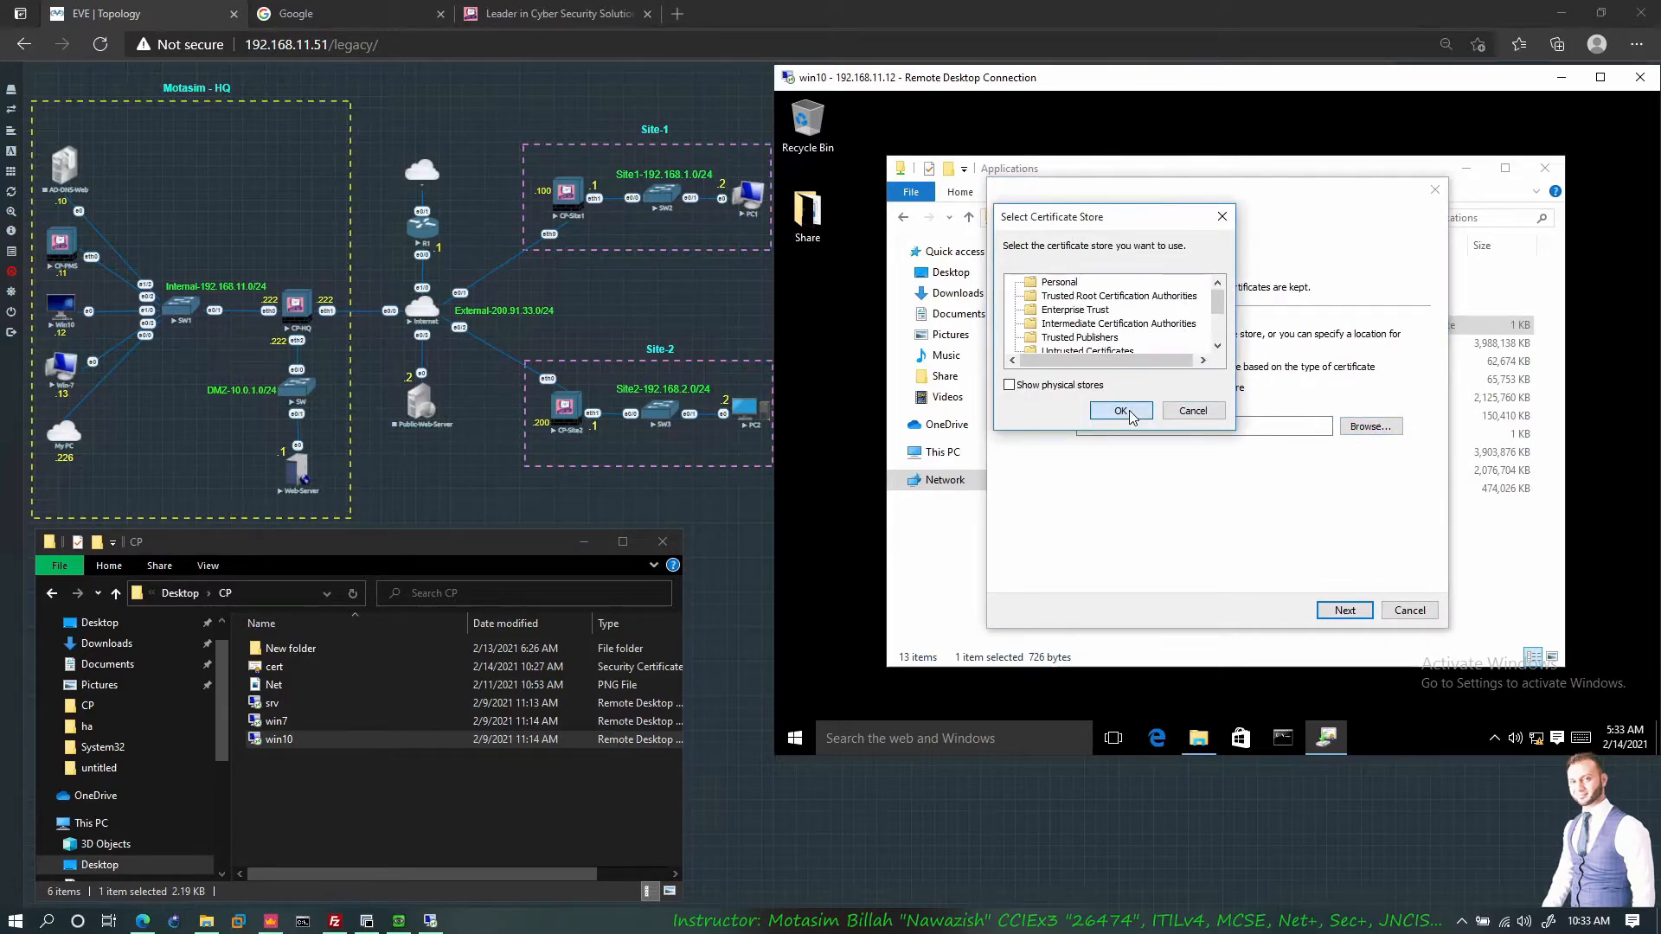
click(1340, 611)
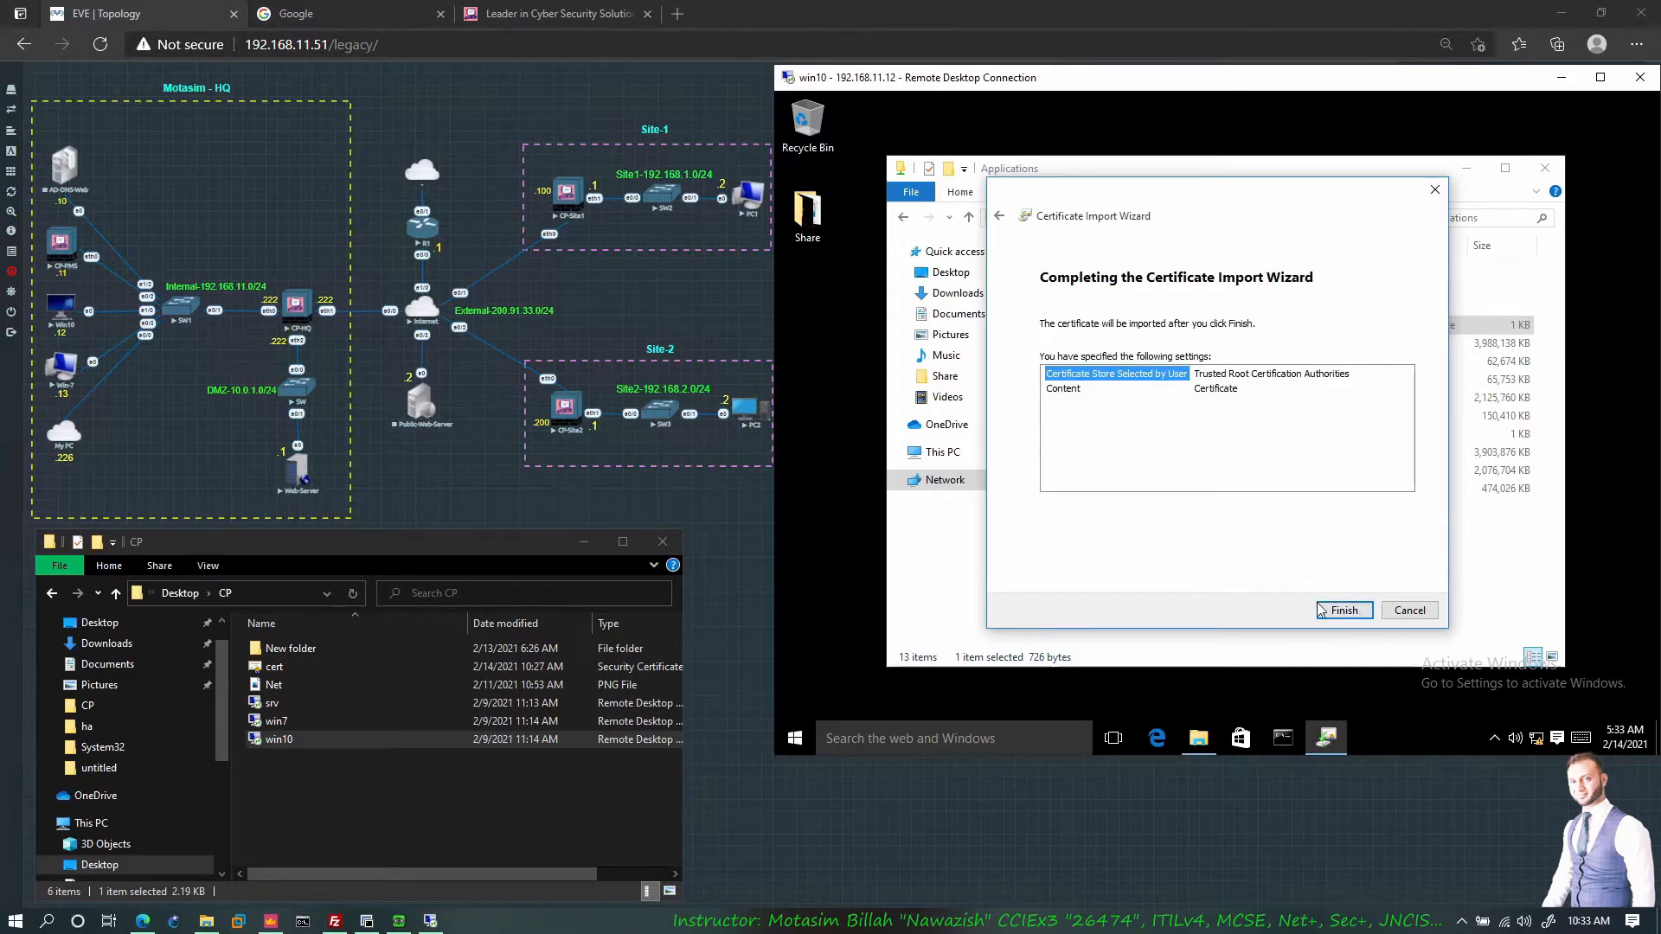
click(1346, 610)
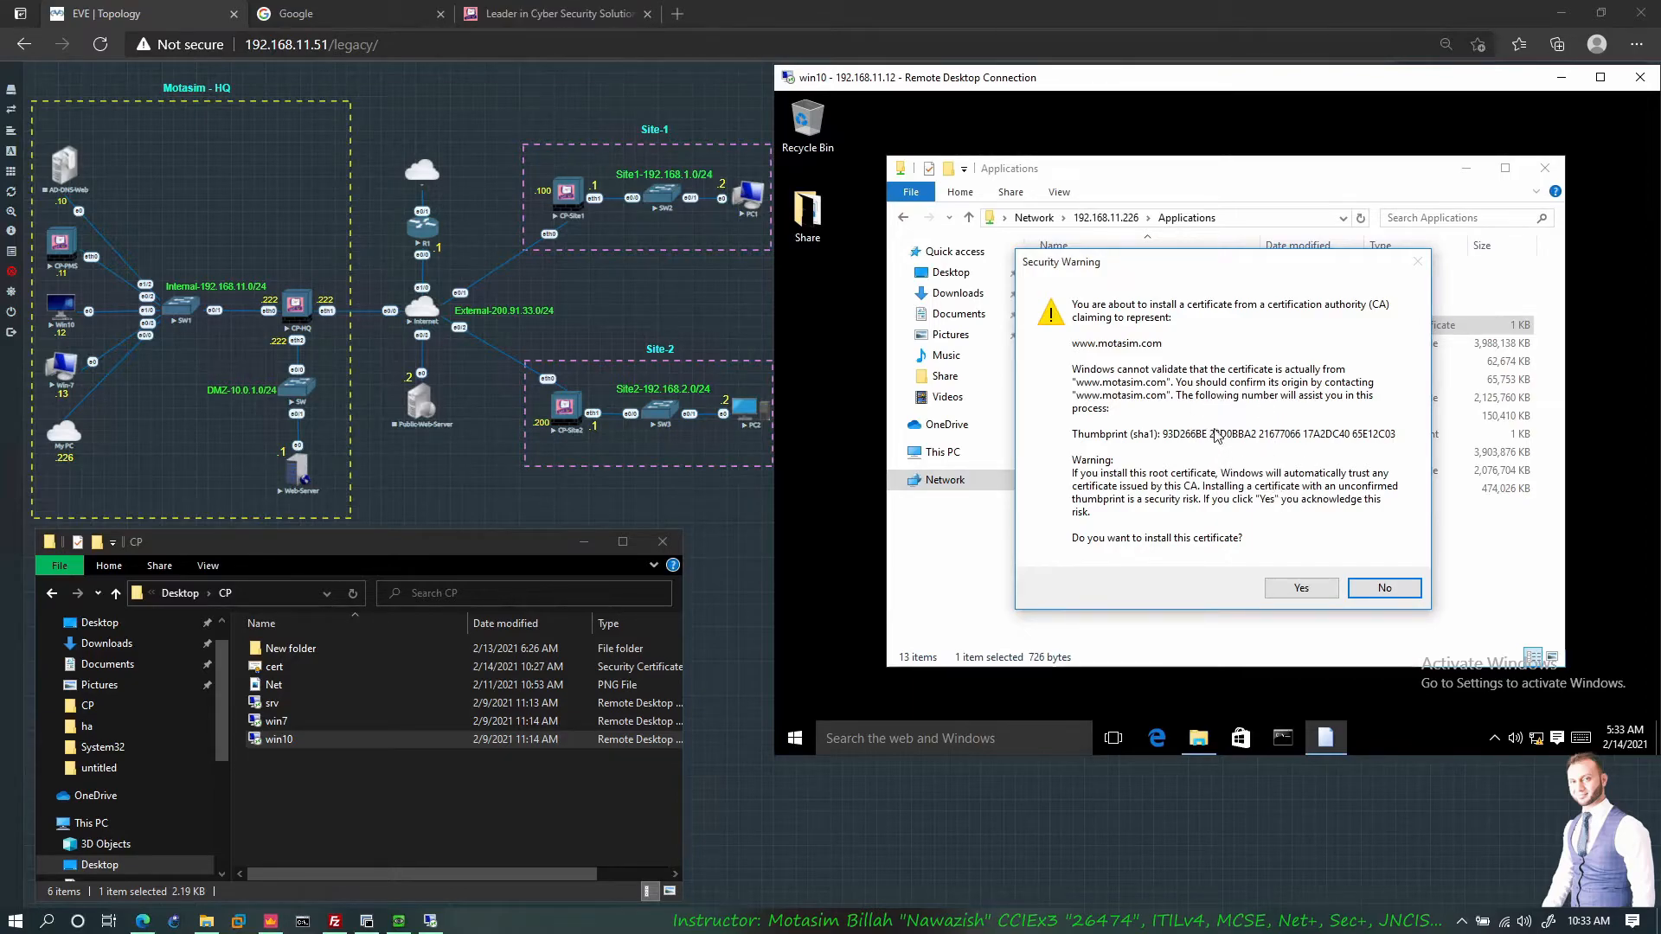
click(1301, 588)
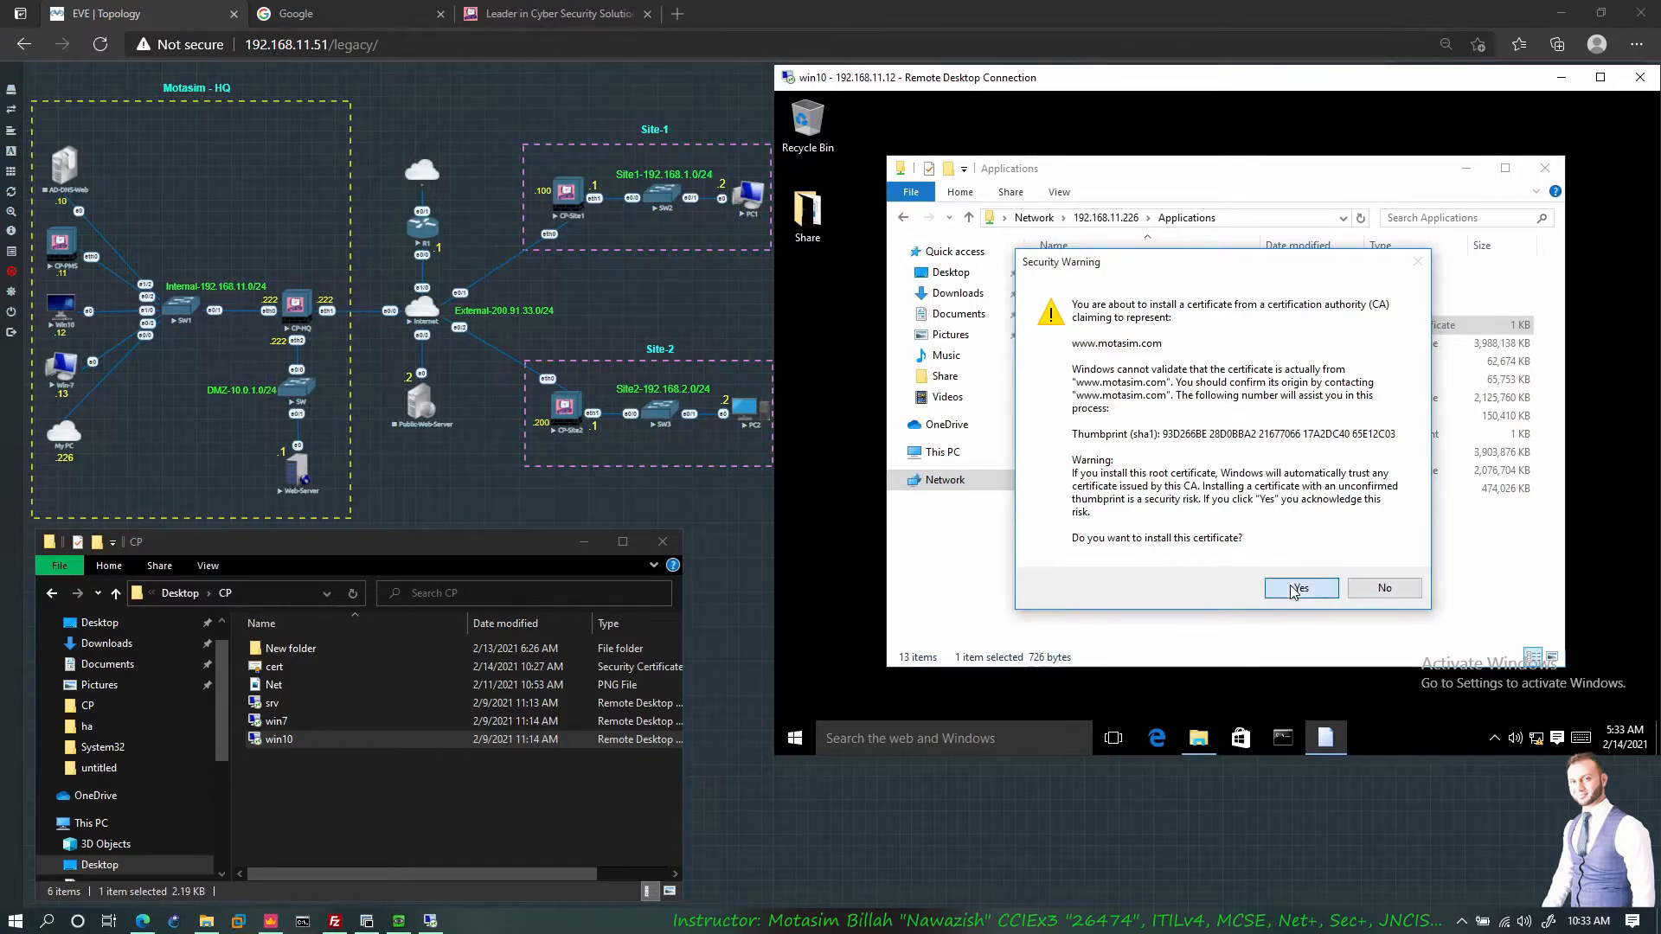
click(1284, 479)
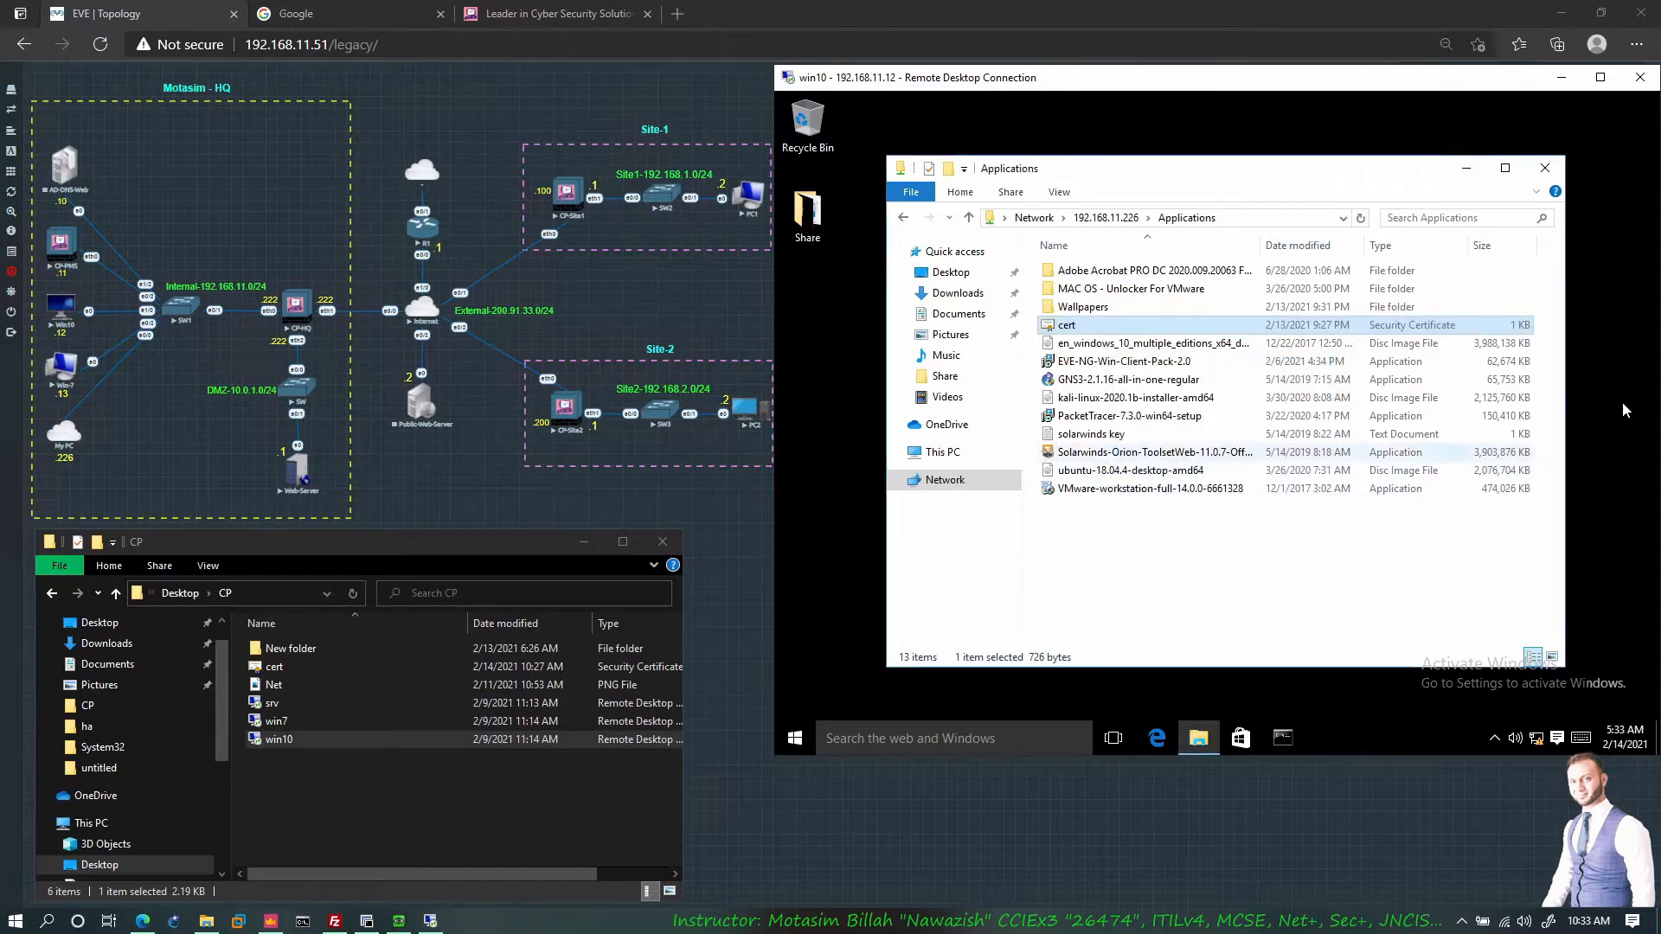
click(1466, 170)
click(1197, 737)
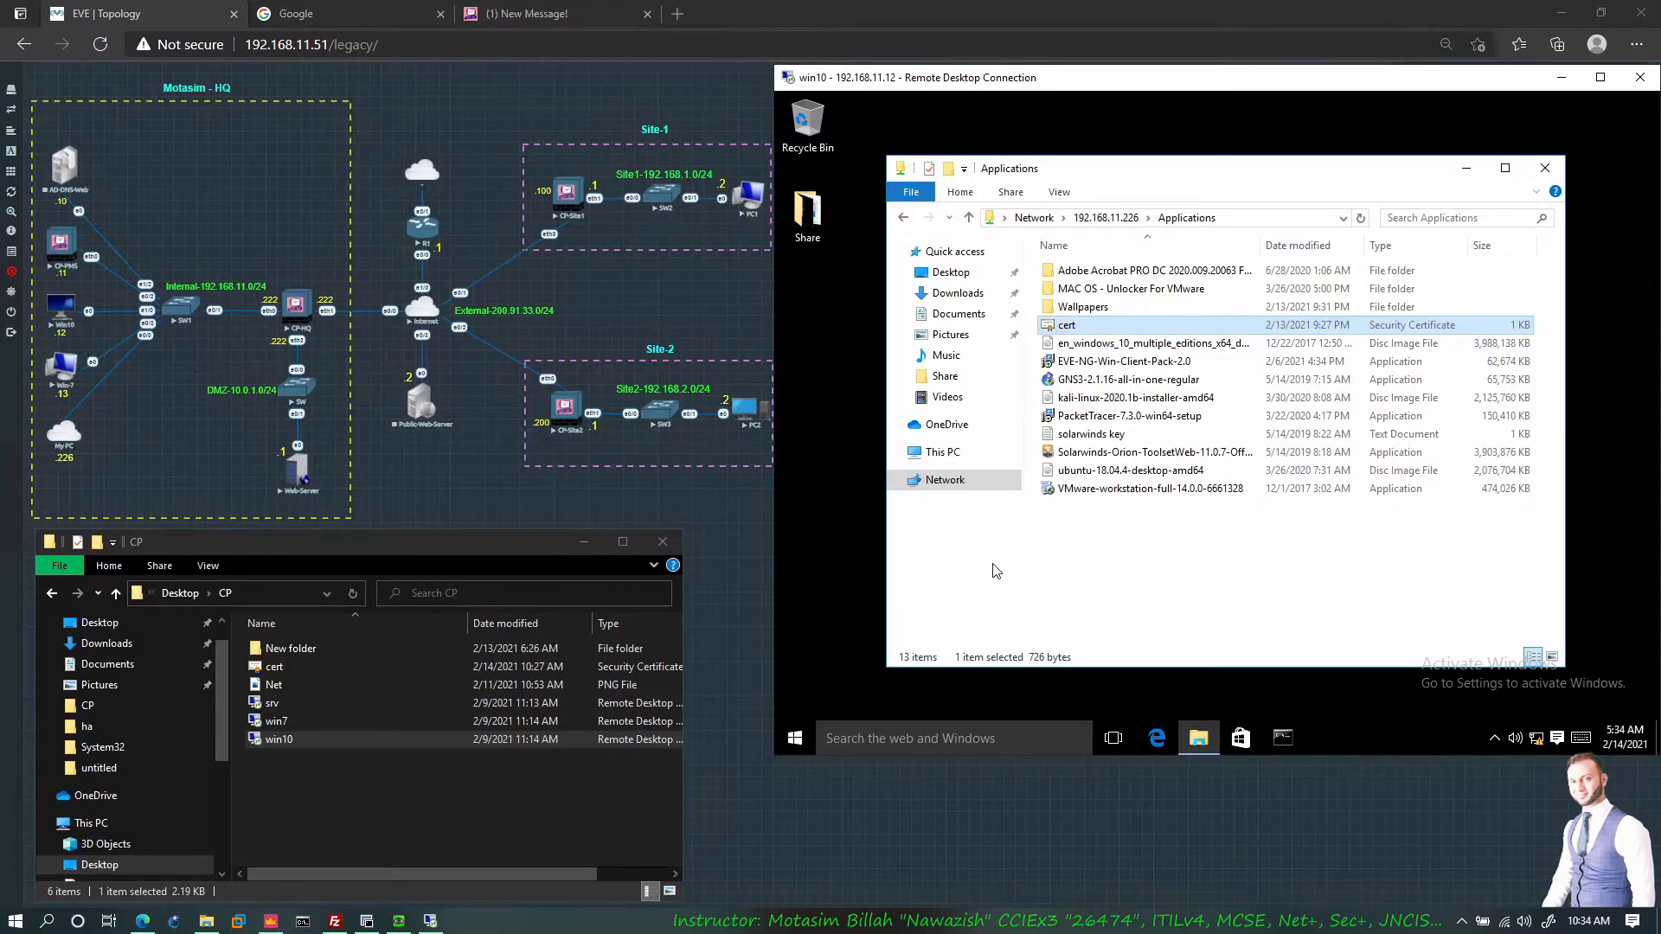
Step: Publish the 7 changes, install Standard on CP-HQ, CP-Site1 and CP-Site2, and confirm 3 successful installations
click(271, 920)
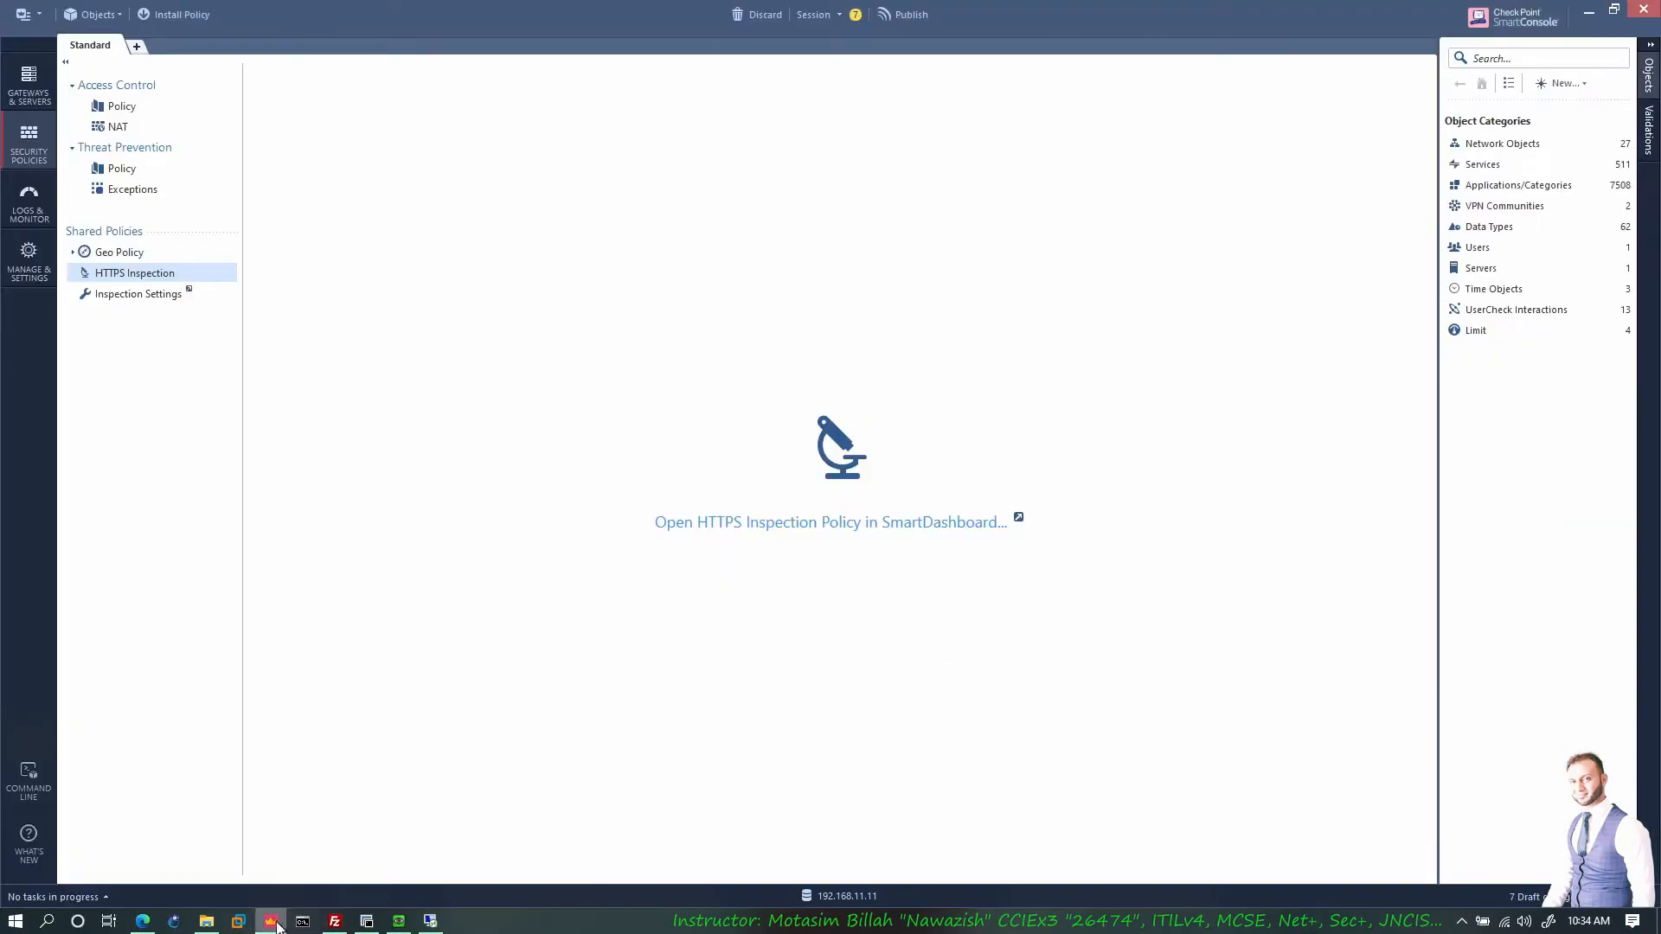
click(178, 16)
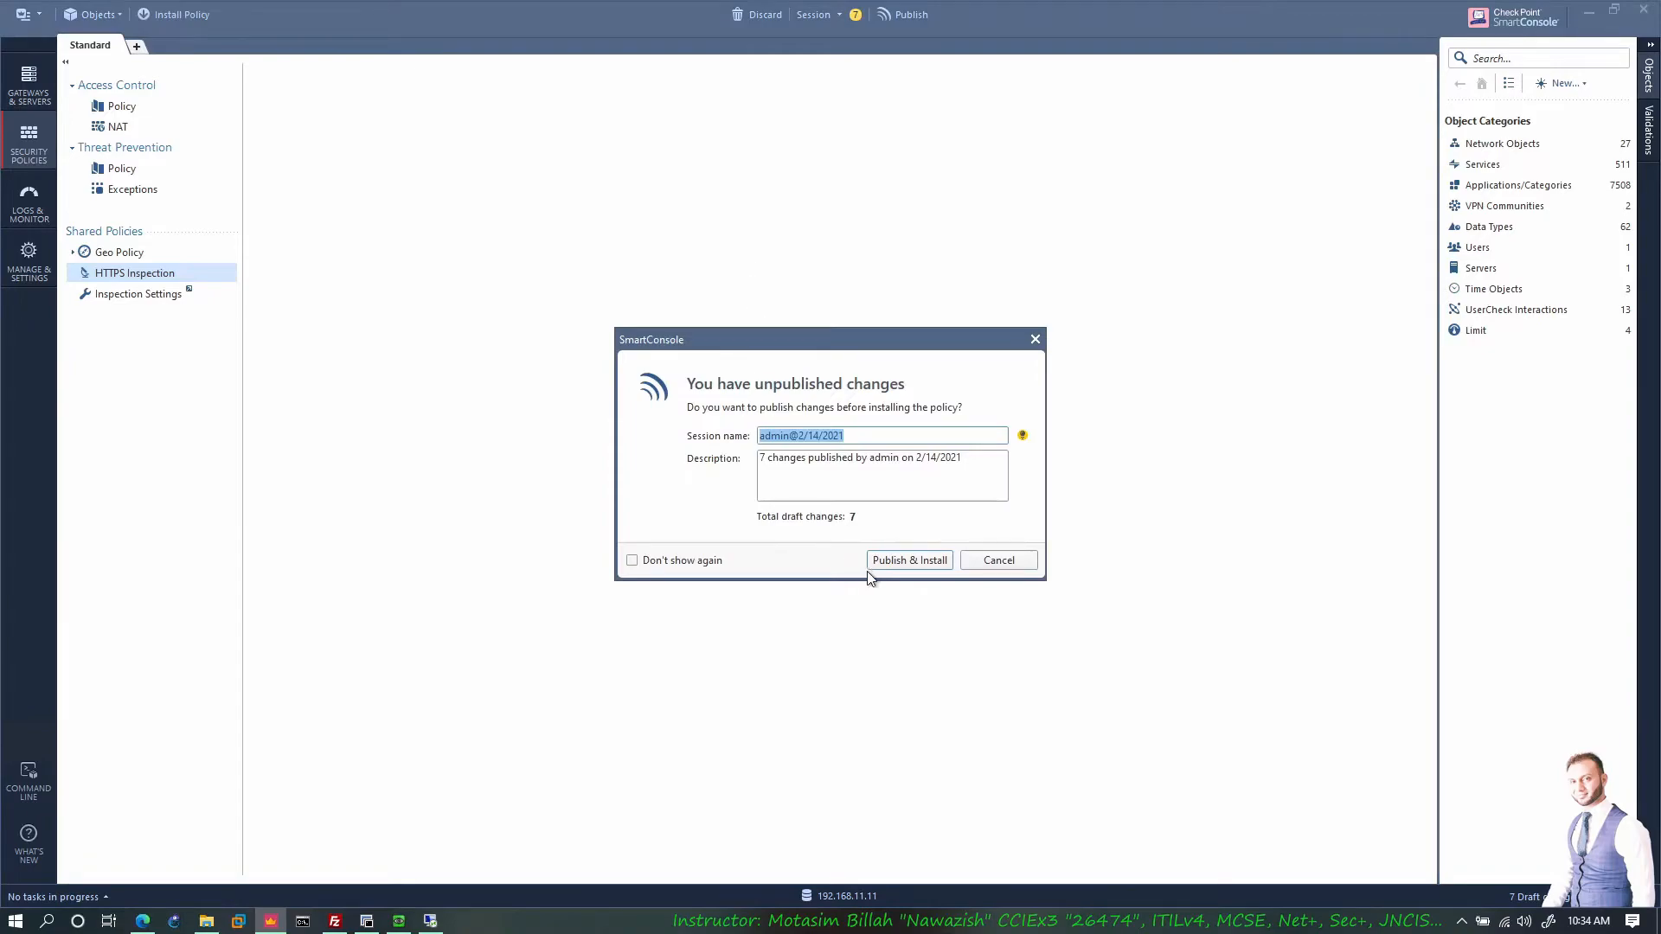
click(868, 567)
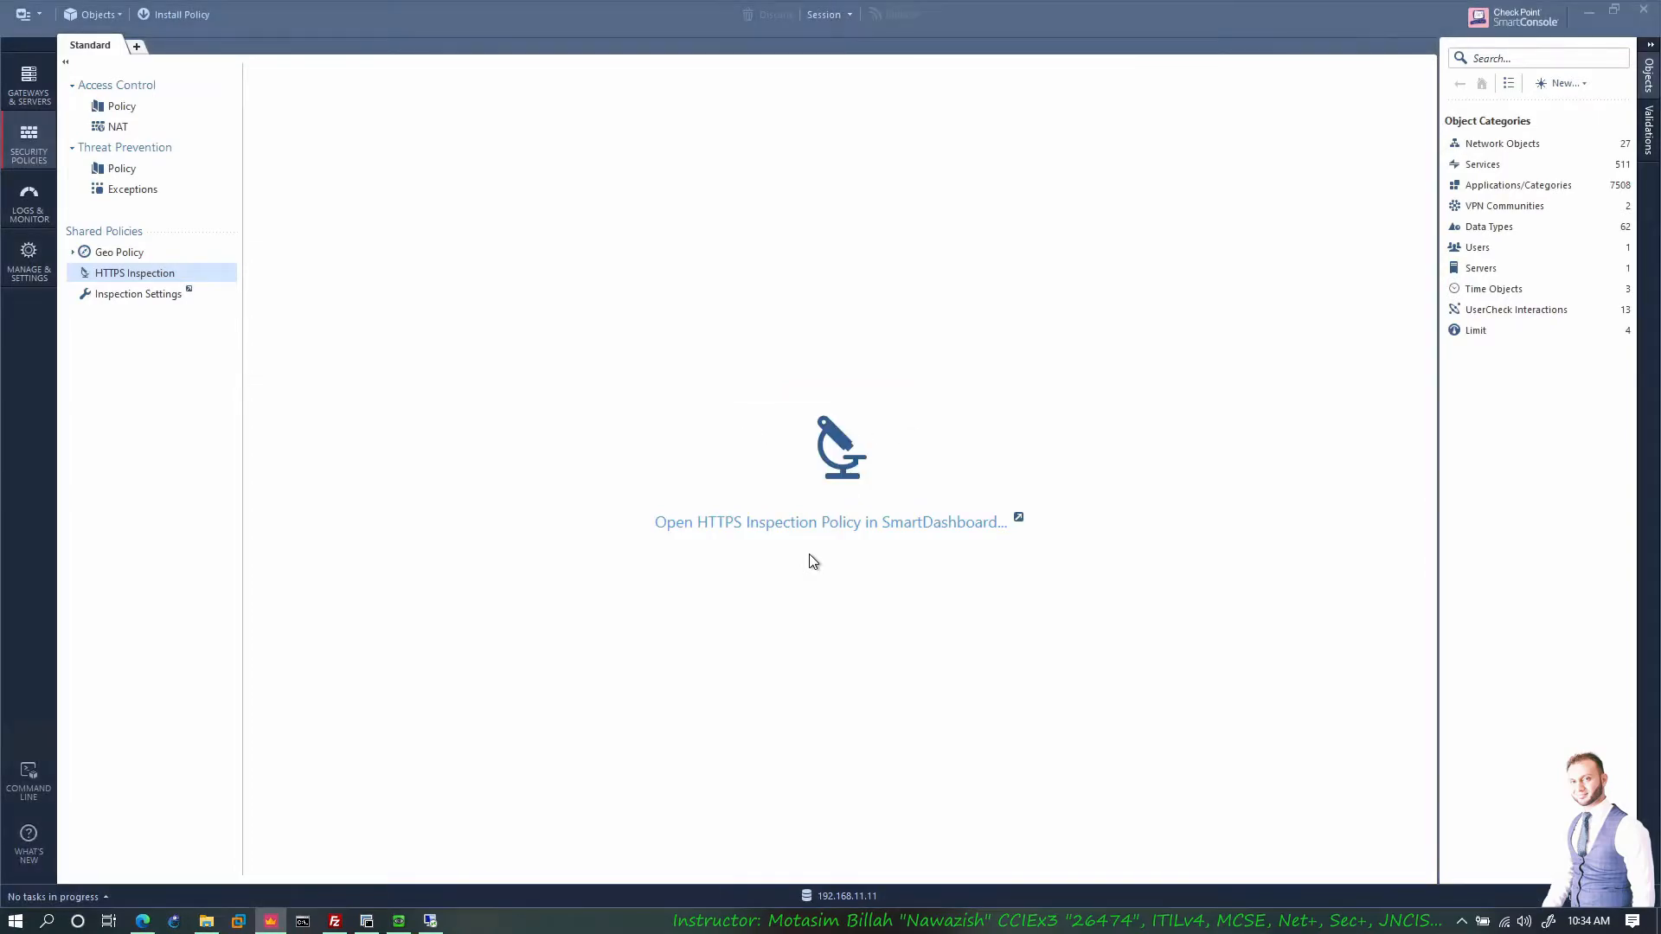
key(ctrl+shift+Return)
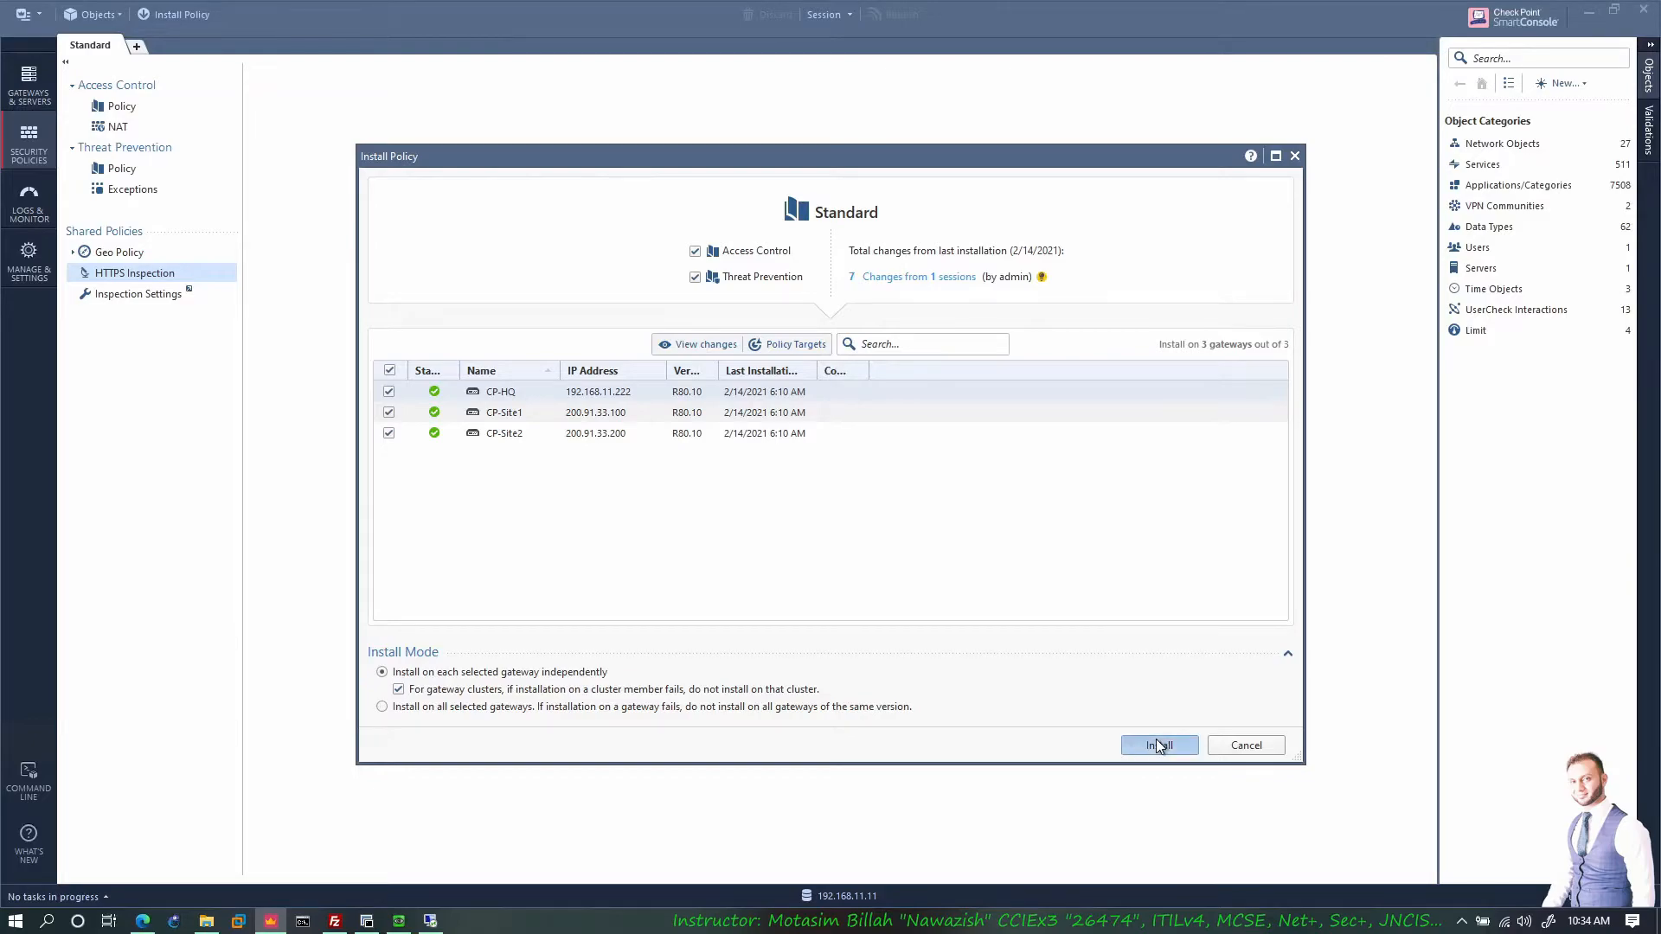
key(Return)
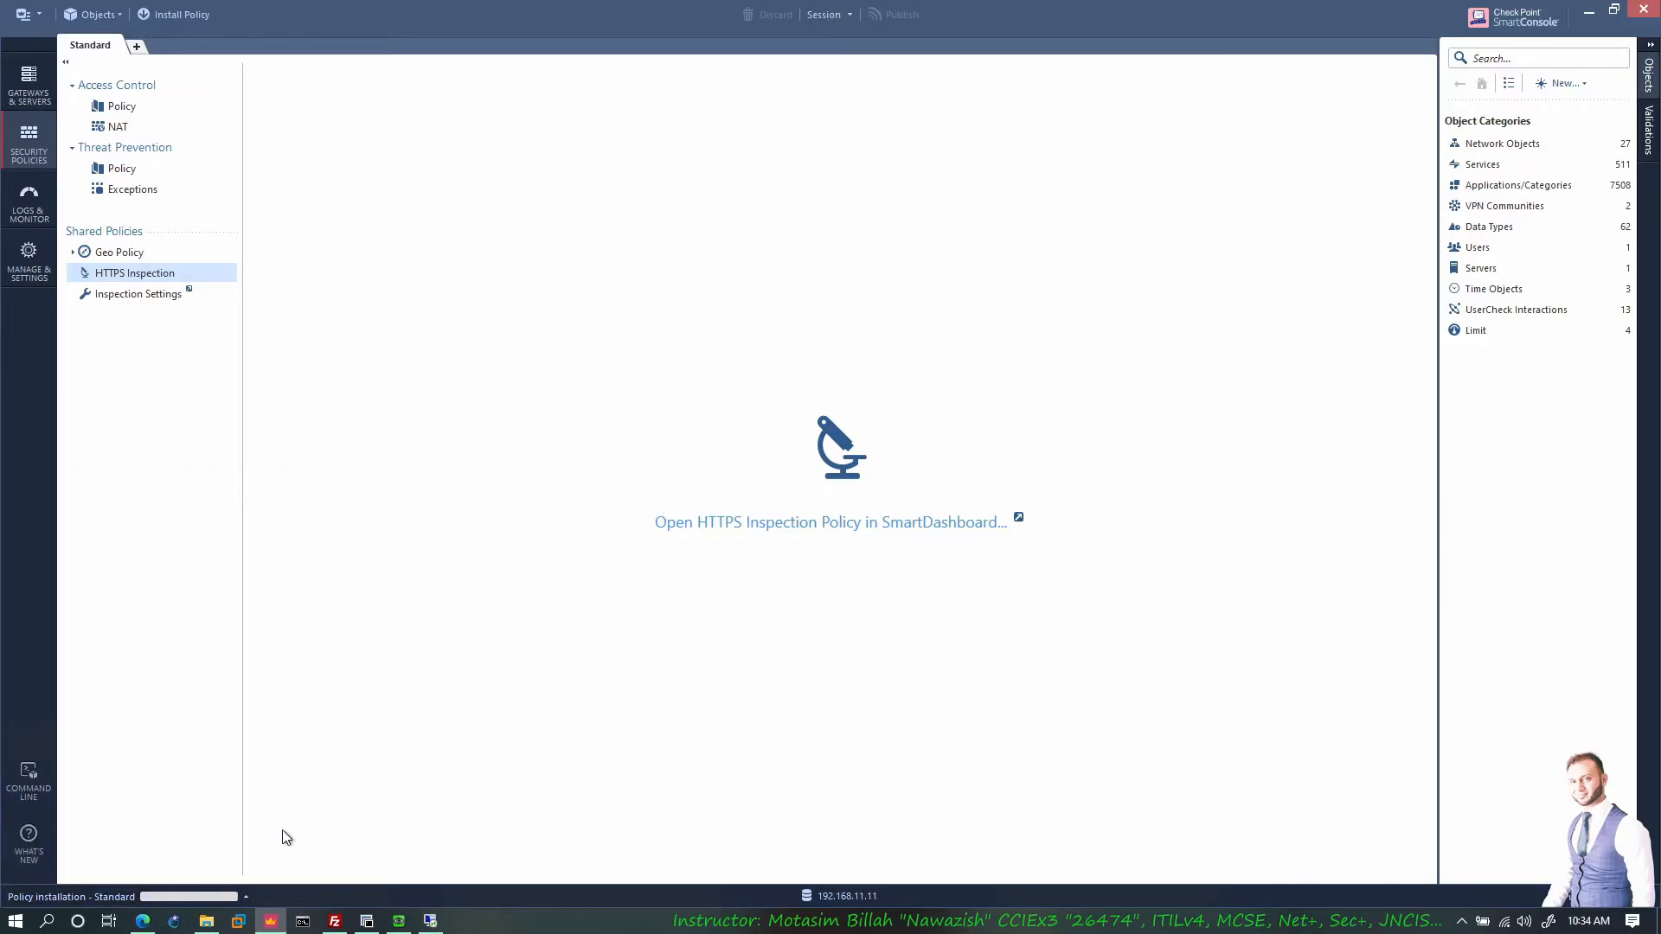
click(241, 891)
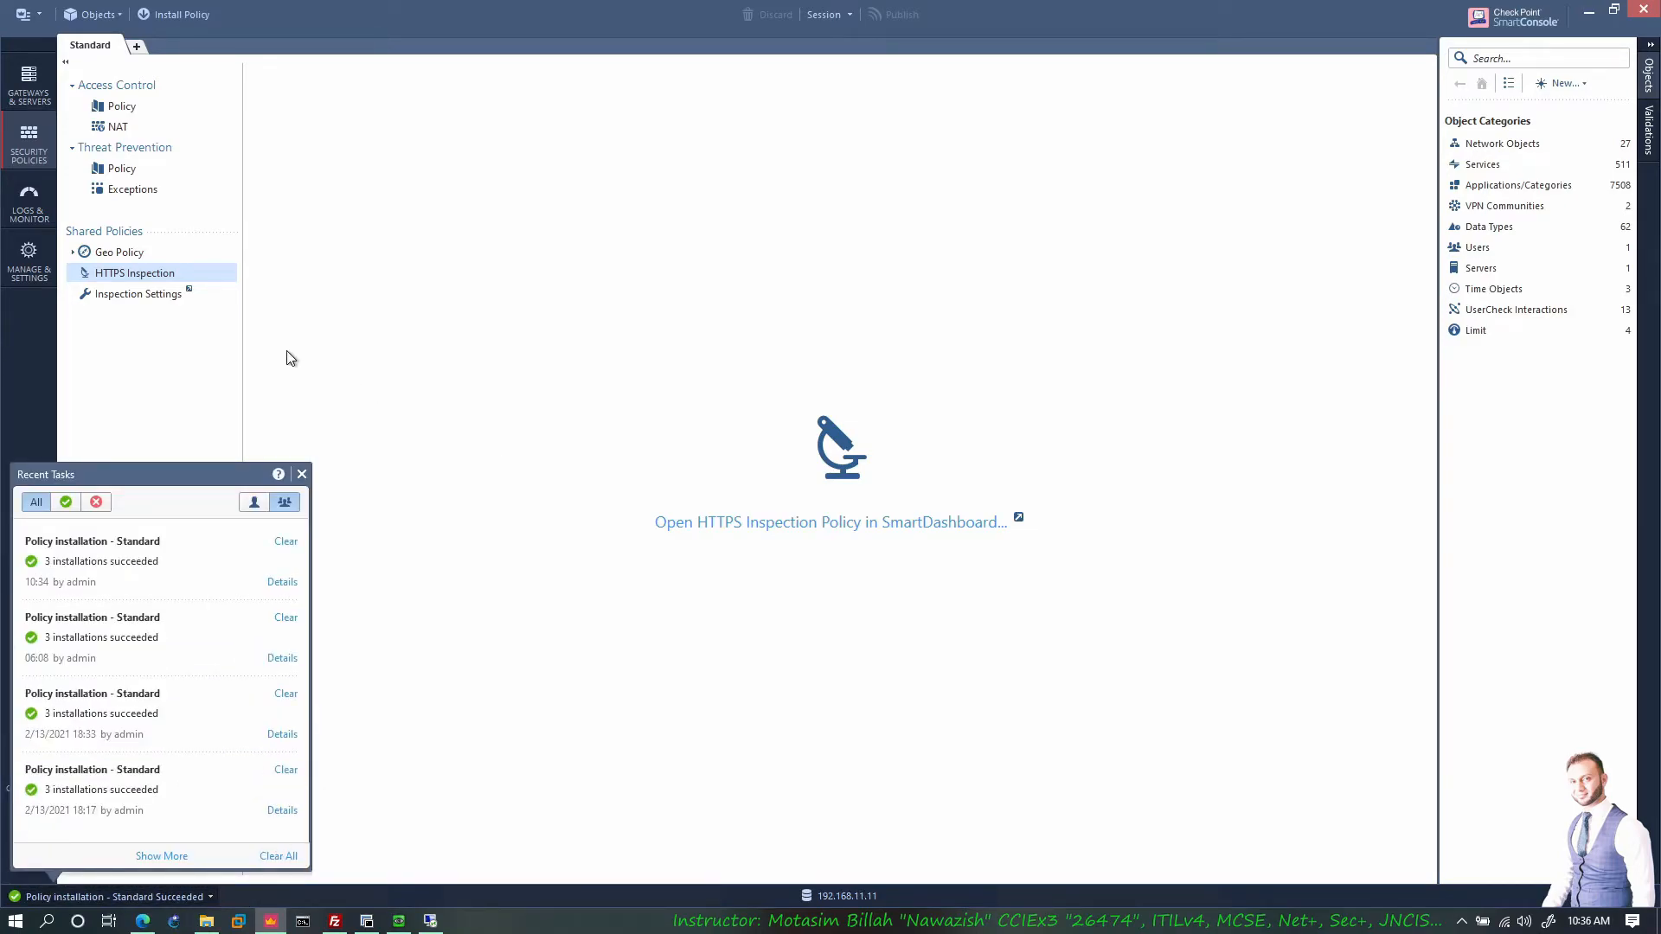
click(35, 151)
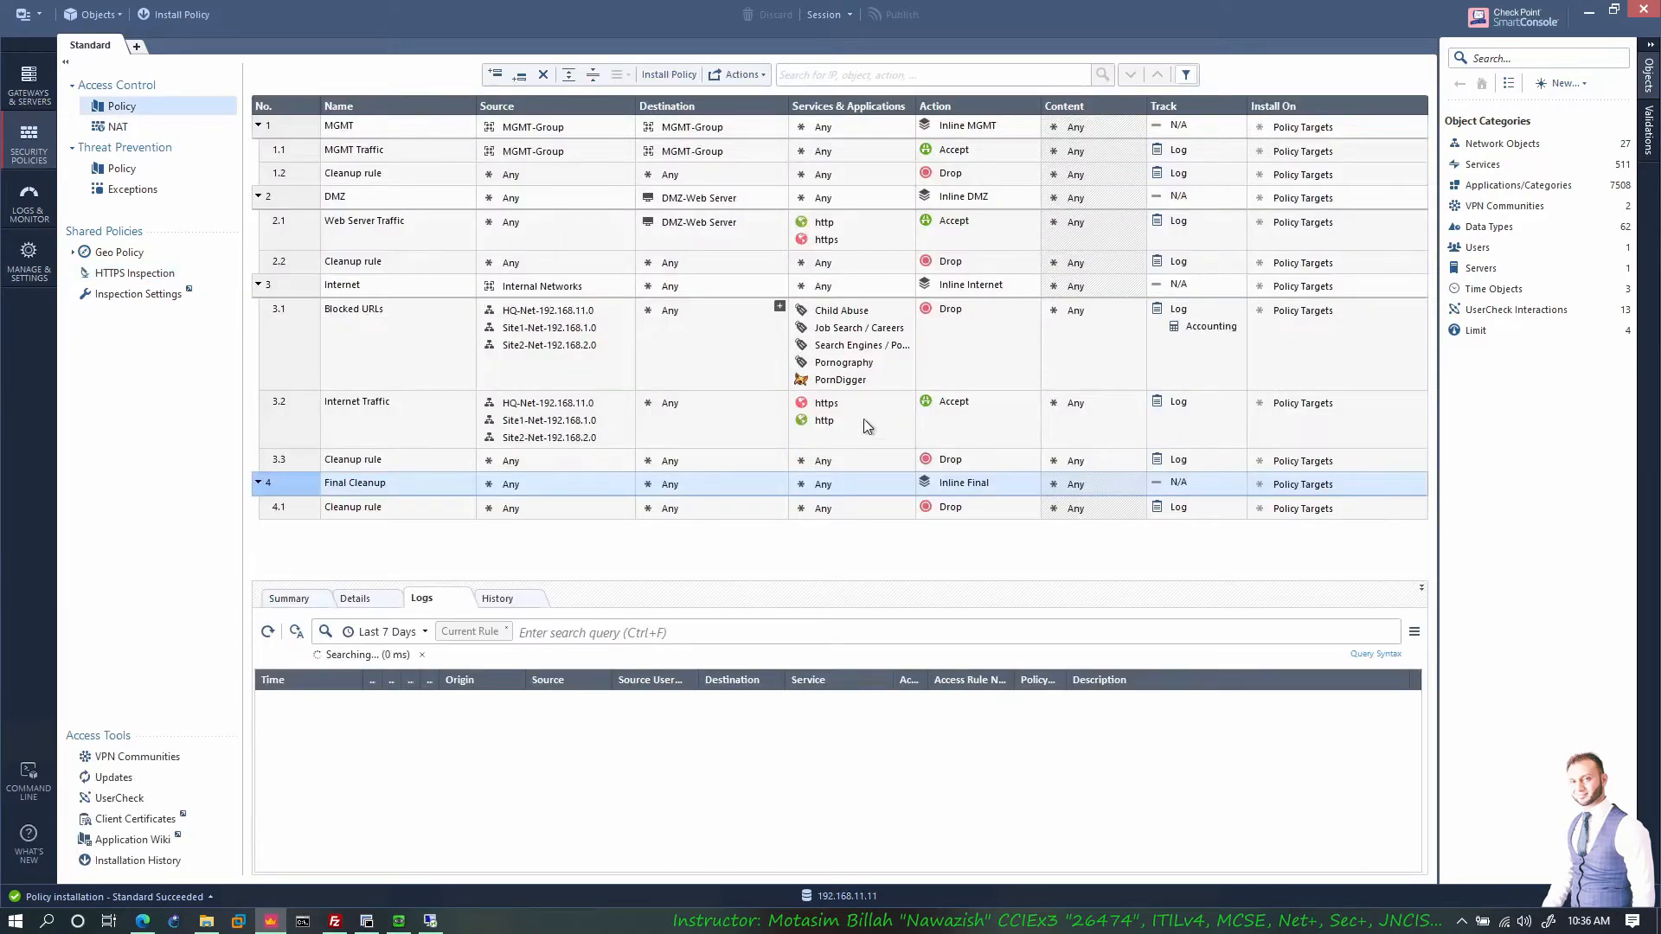
Step: Search for the dns service in rule 3.2 Internet Traffic's Services, then bring up the EVE topology
click(415, 426)
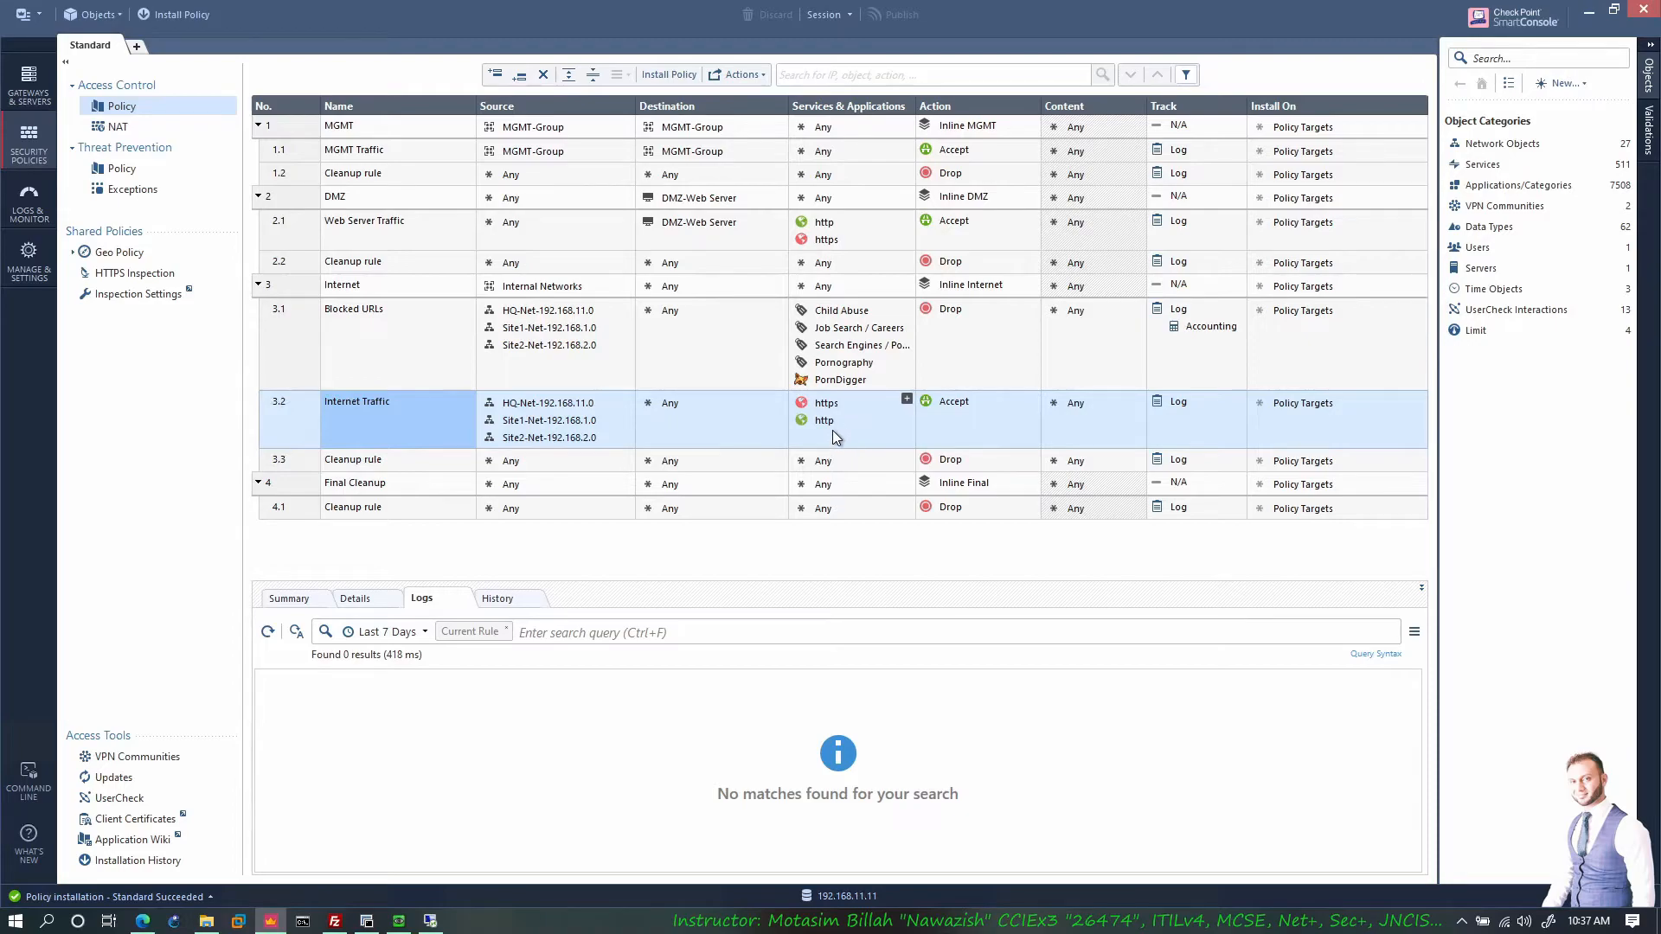
click(908, 399)
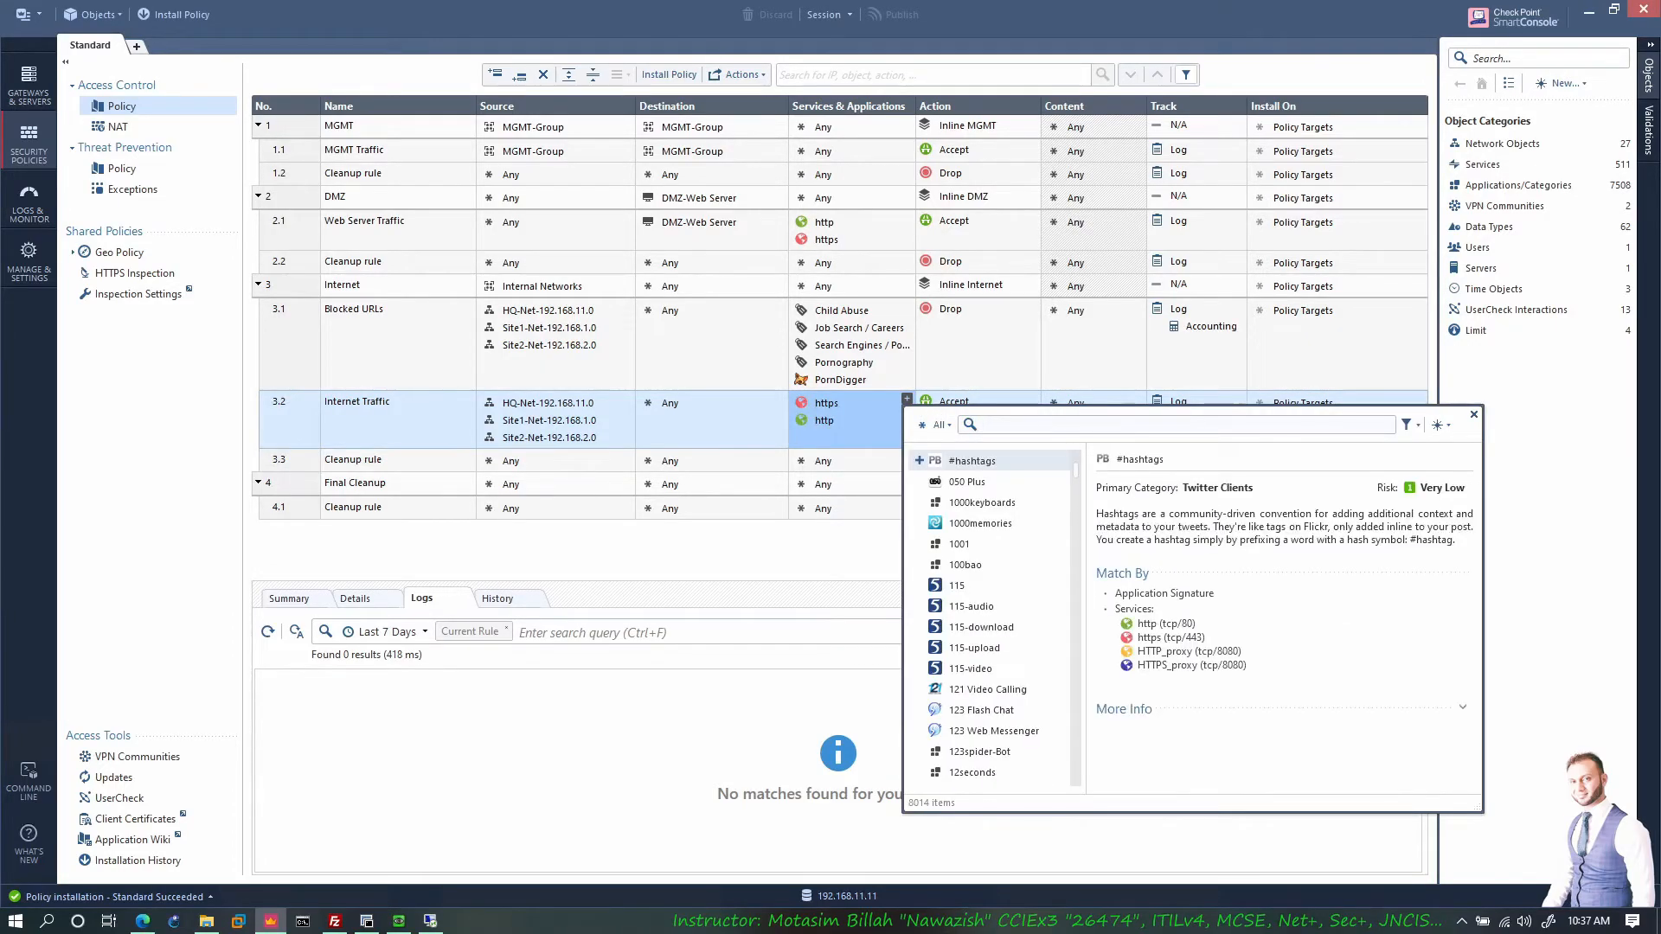
text(dns)
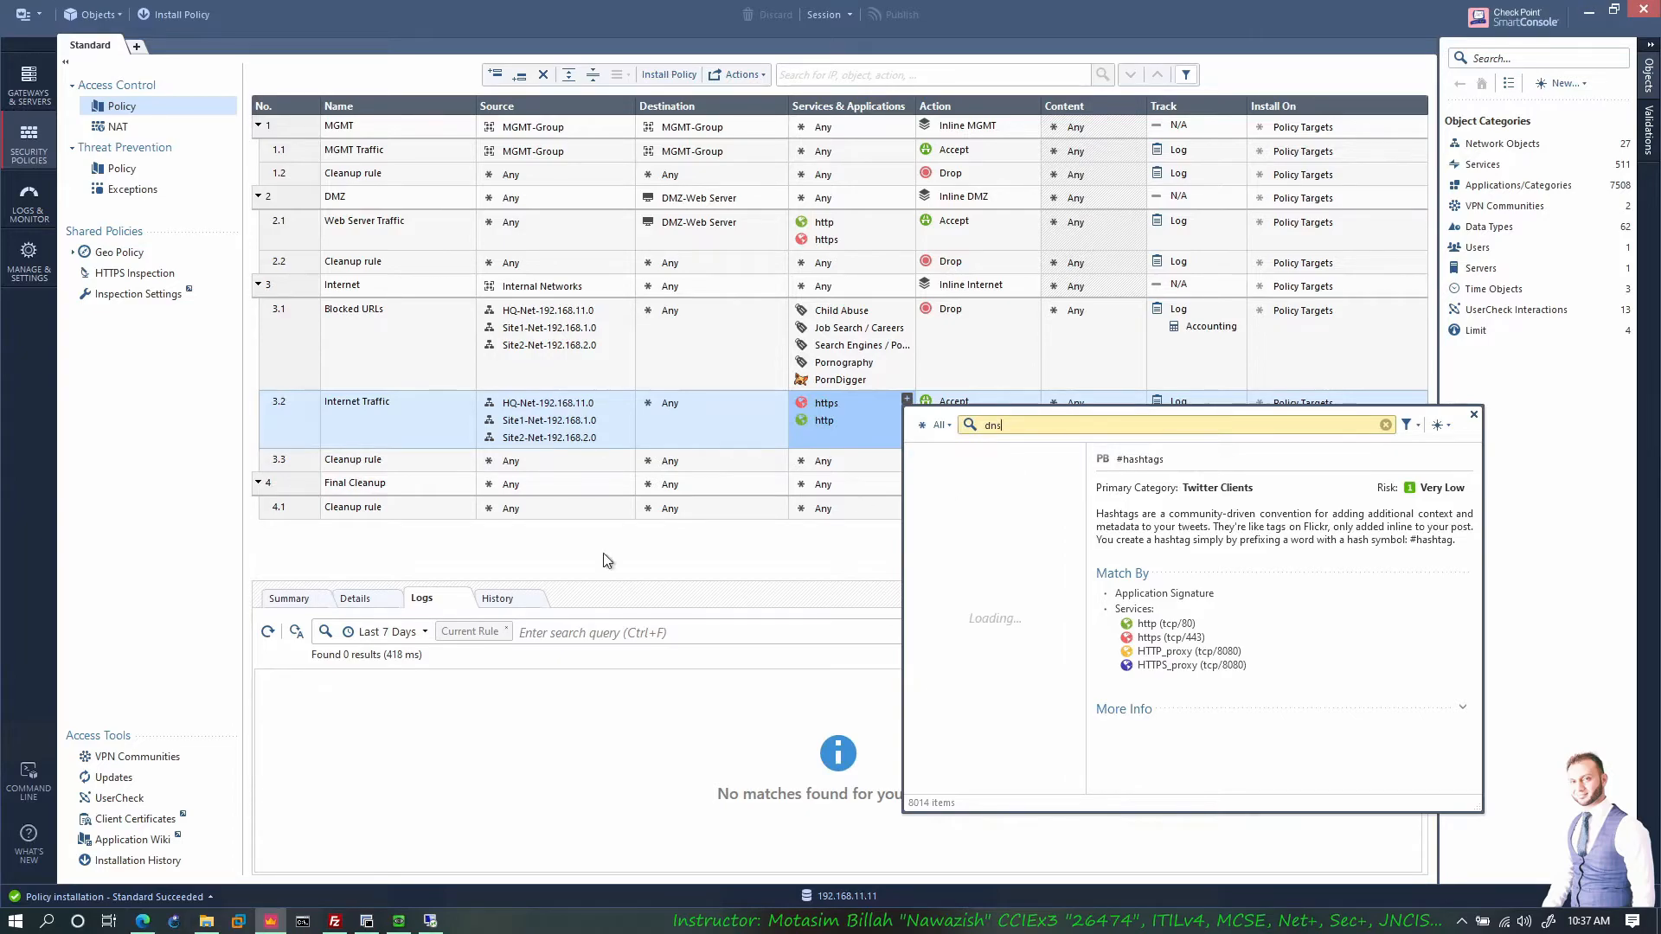
mouse_move(145, 926)
click(164, 865)
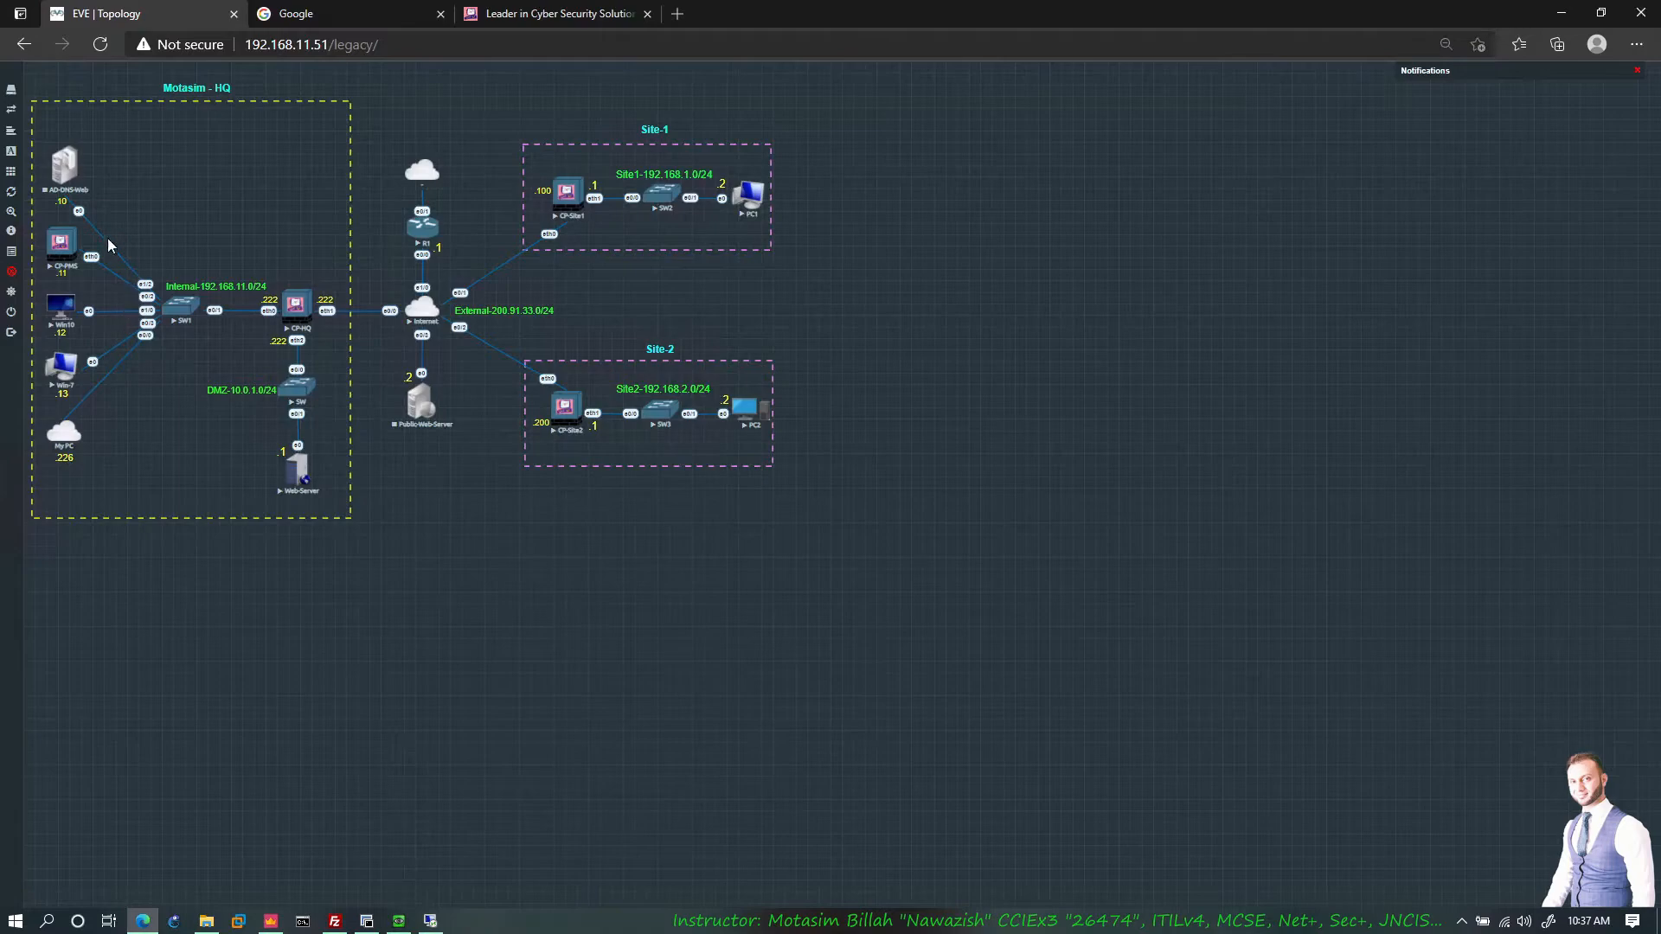
Step: Start the AD-DNS-Web node in the EVE topology and return to SmartConsole
right_click(66, 174)
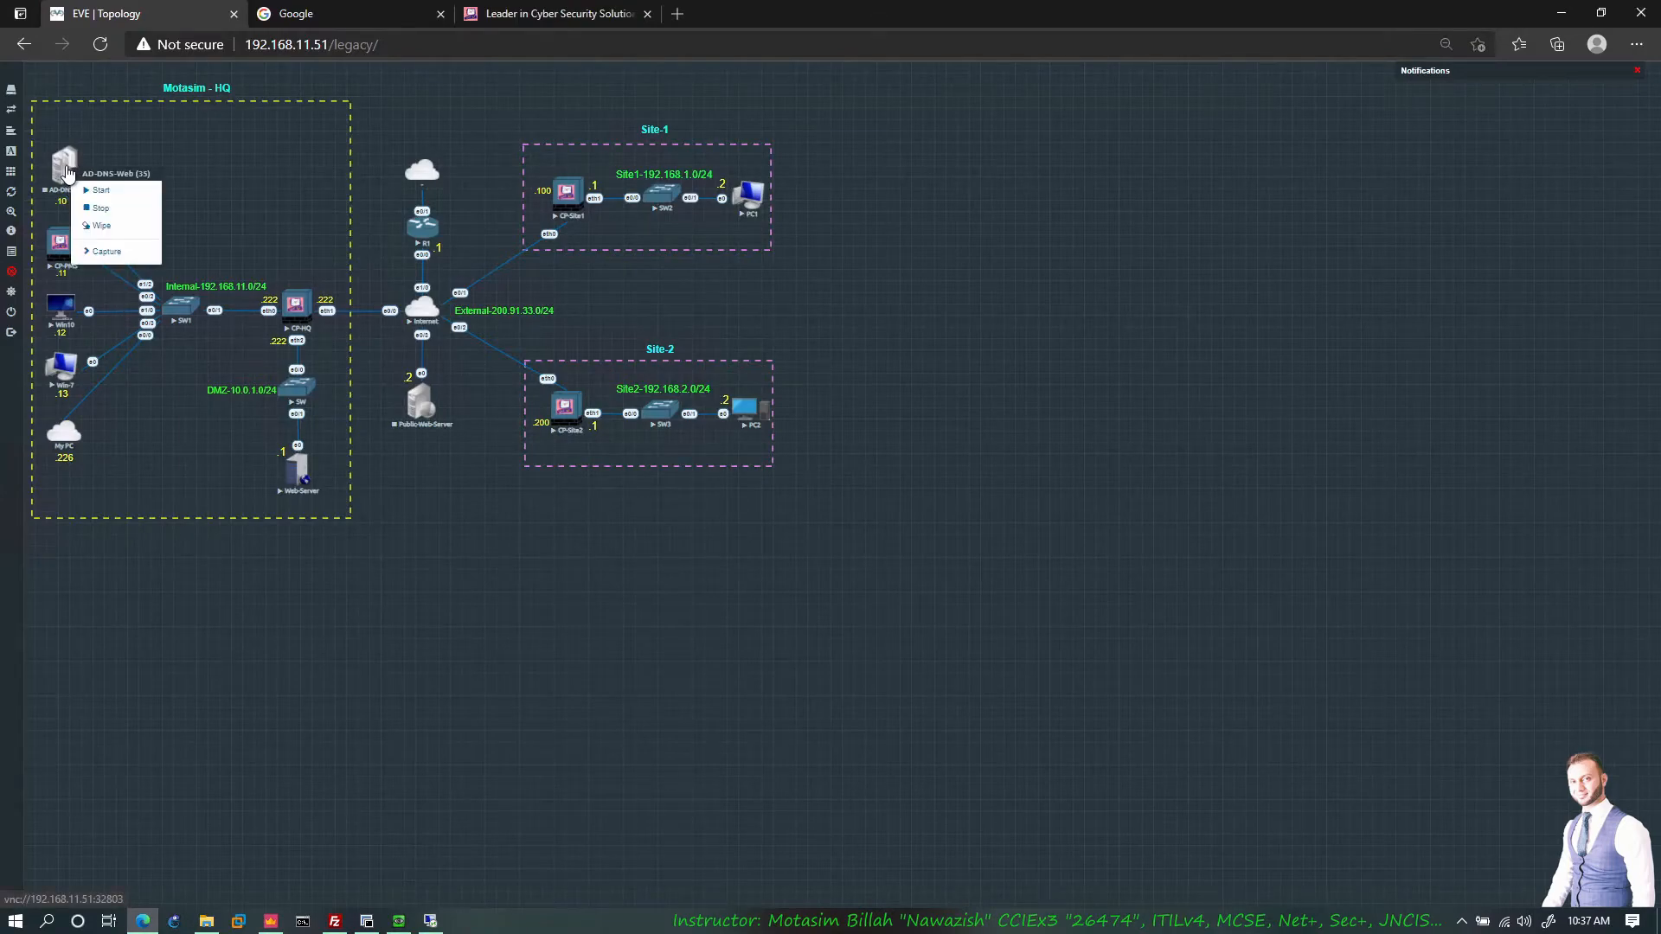
click(102, 190)
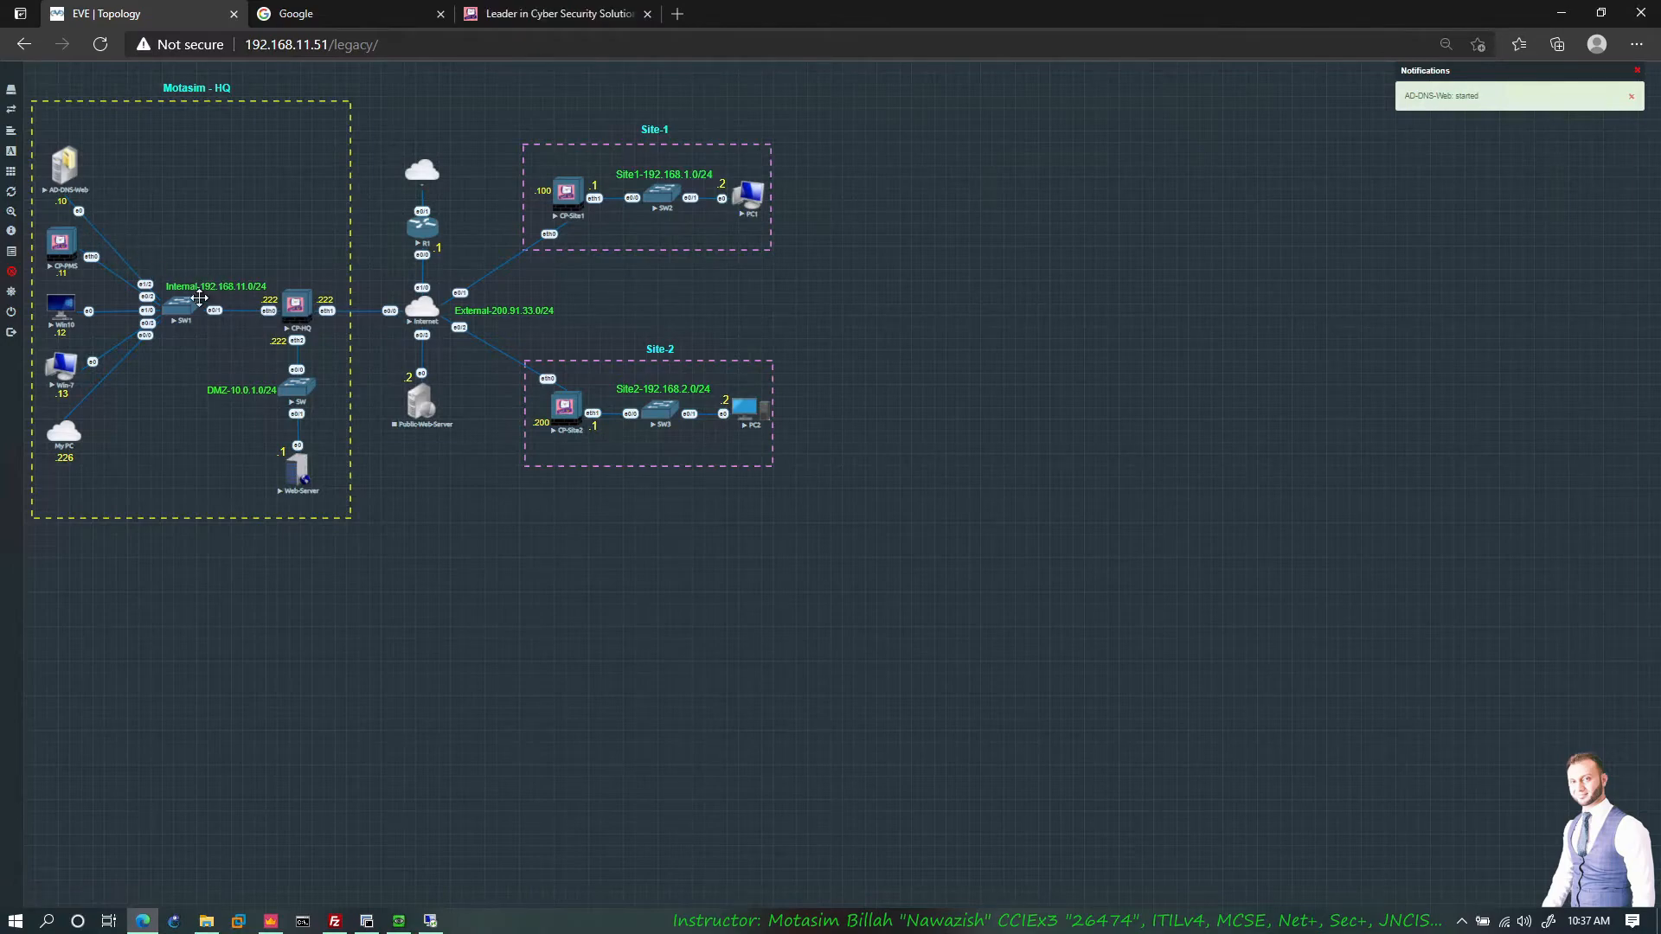
click(271, 920)
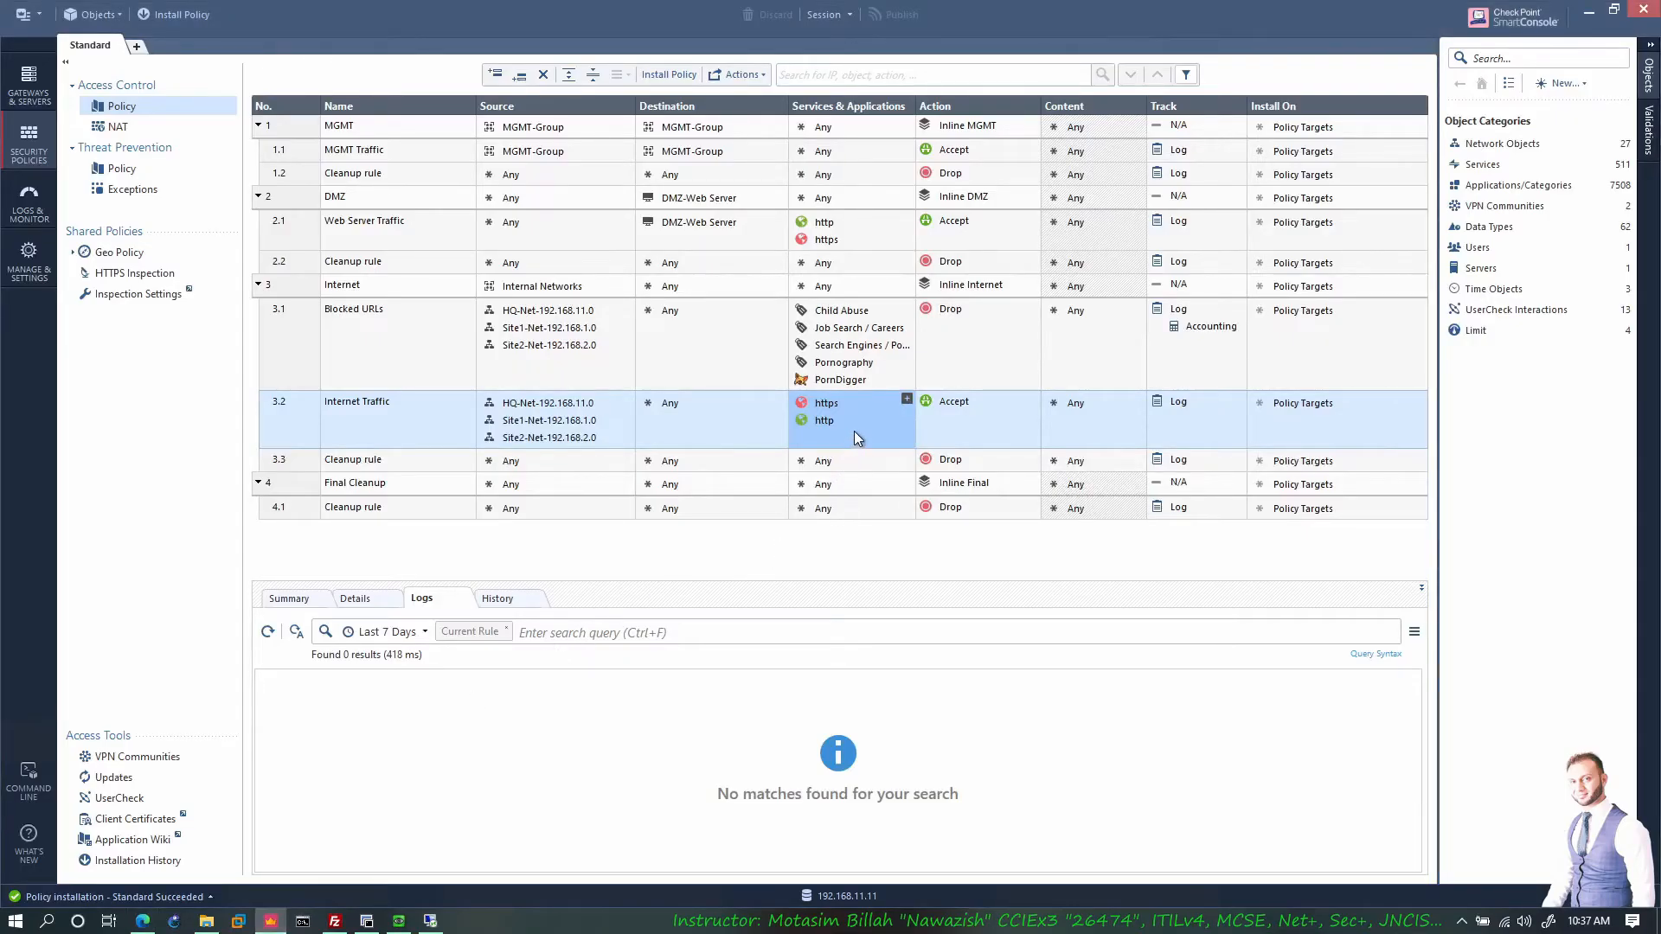
Step: Add dns to rule 3.2 Internet Traffic's Services, then Publish & Install on all three gateways
click(906, 398)
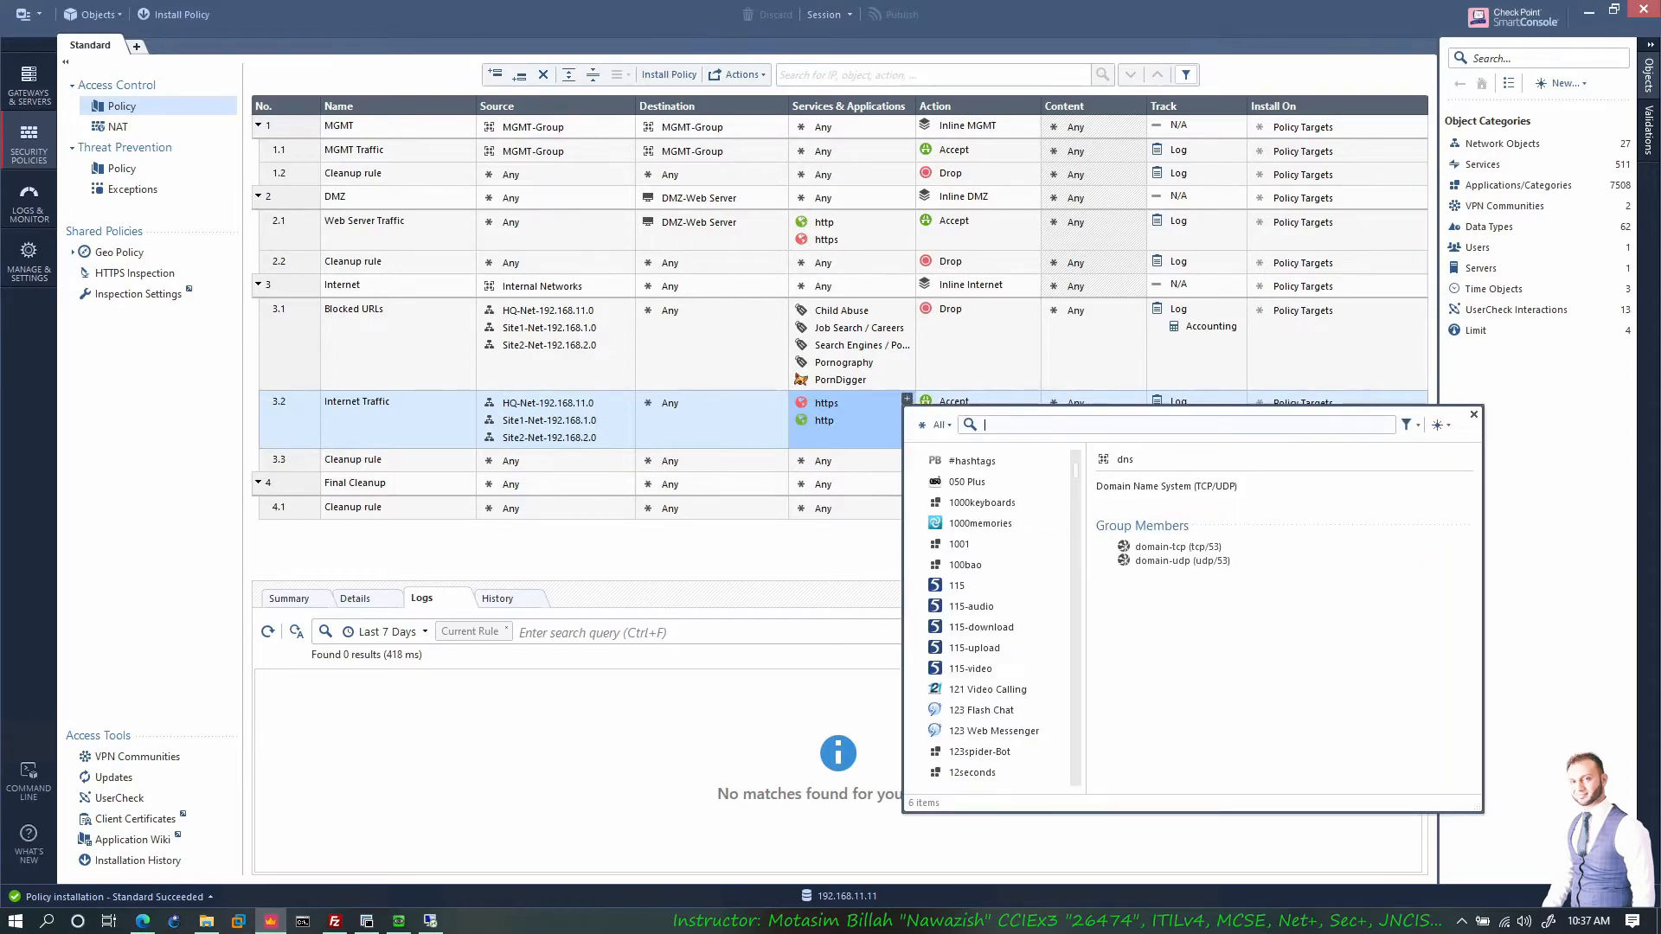
text(dns)
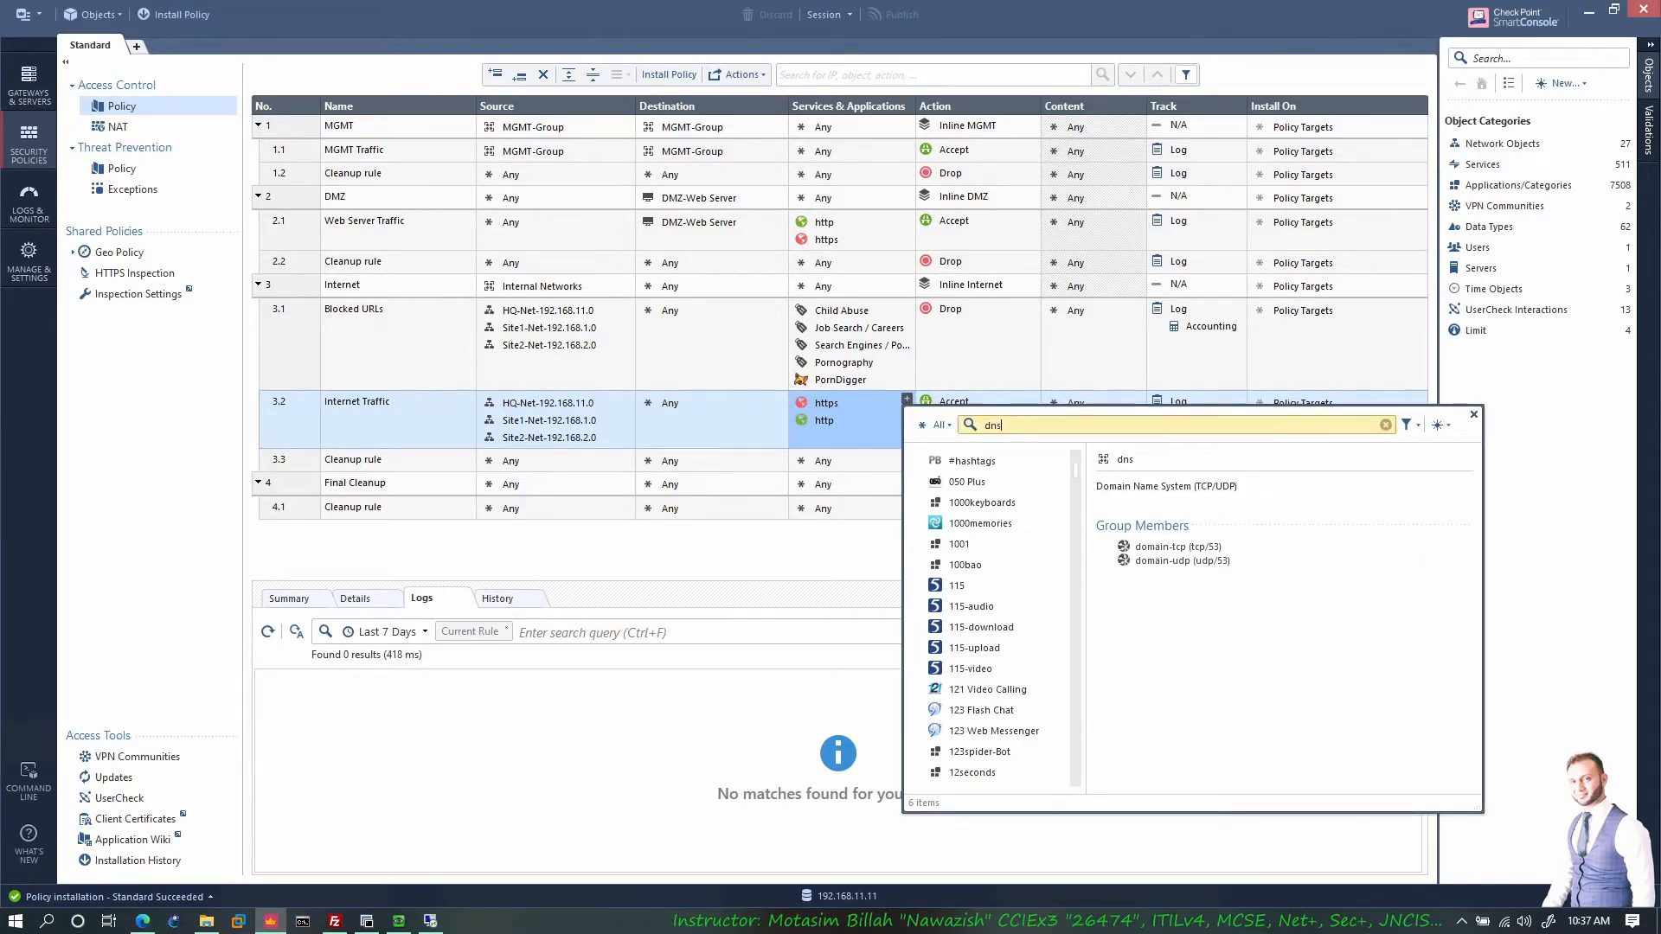
click(920, 460)
click(789, 605)
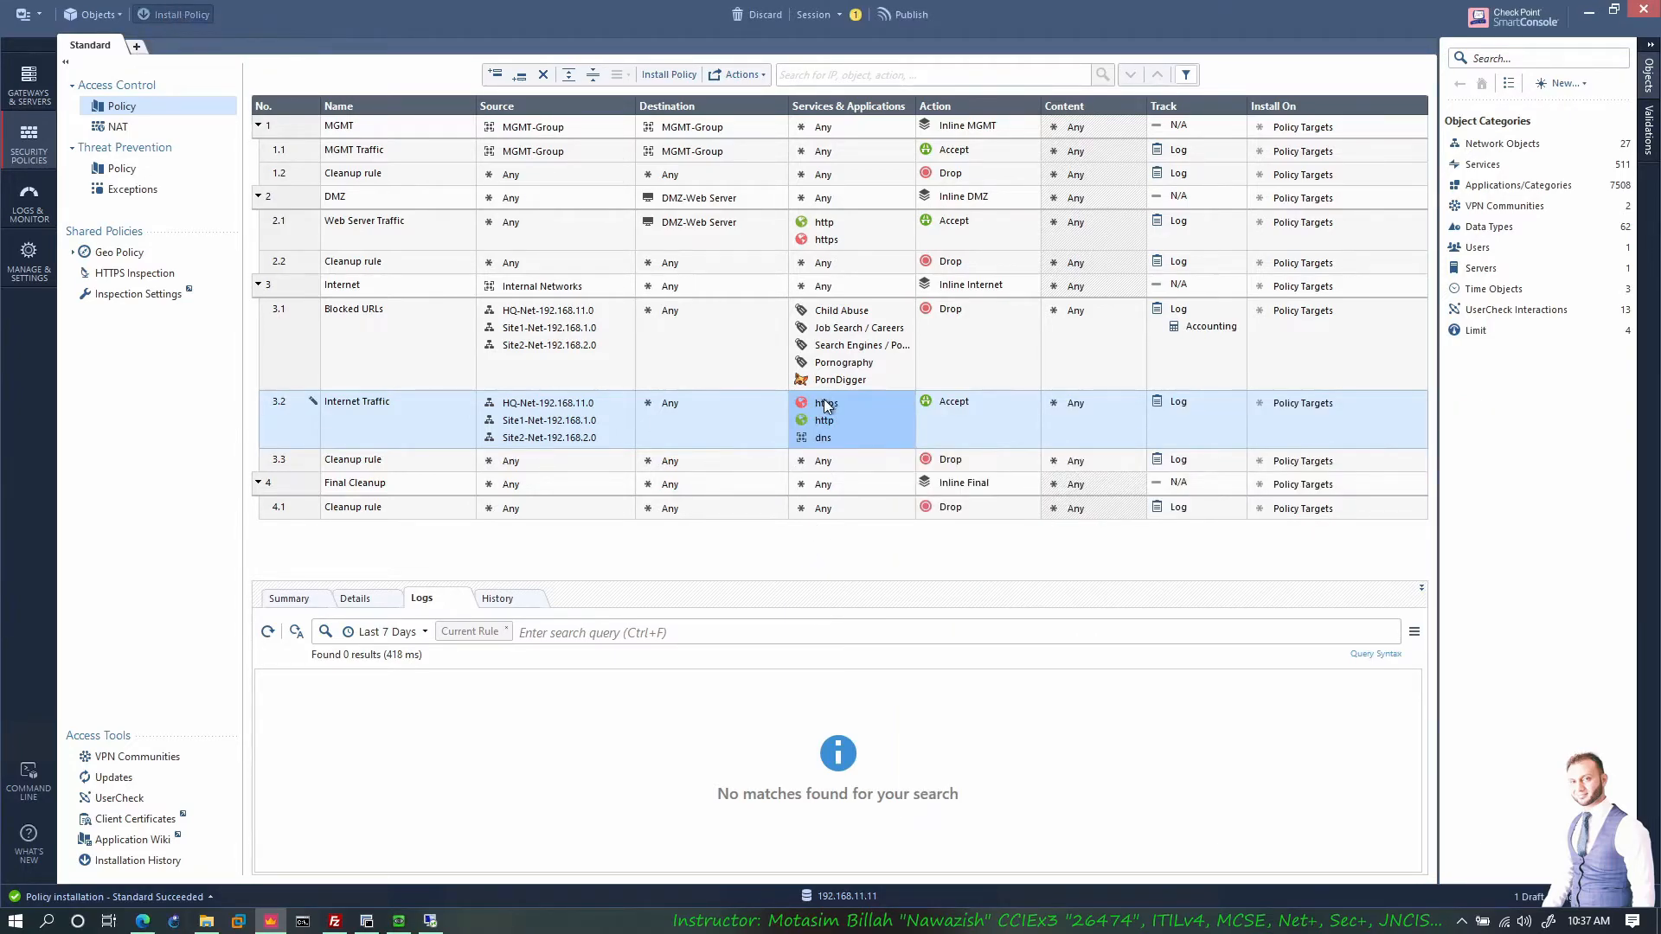
click(912, 566)
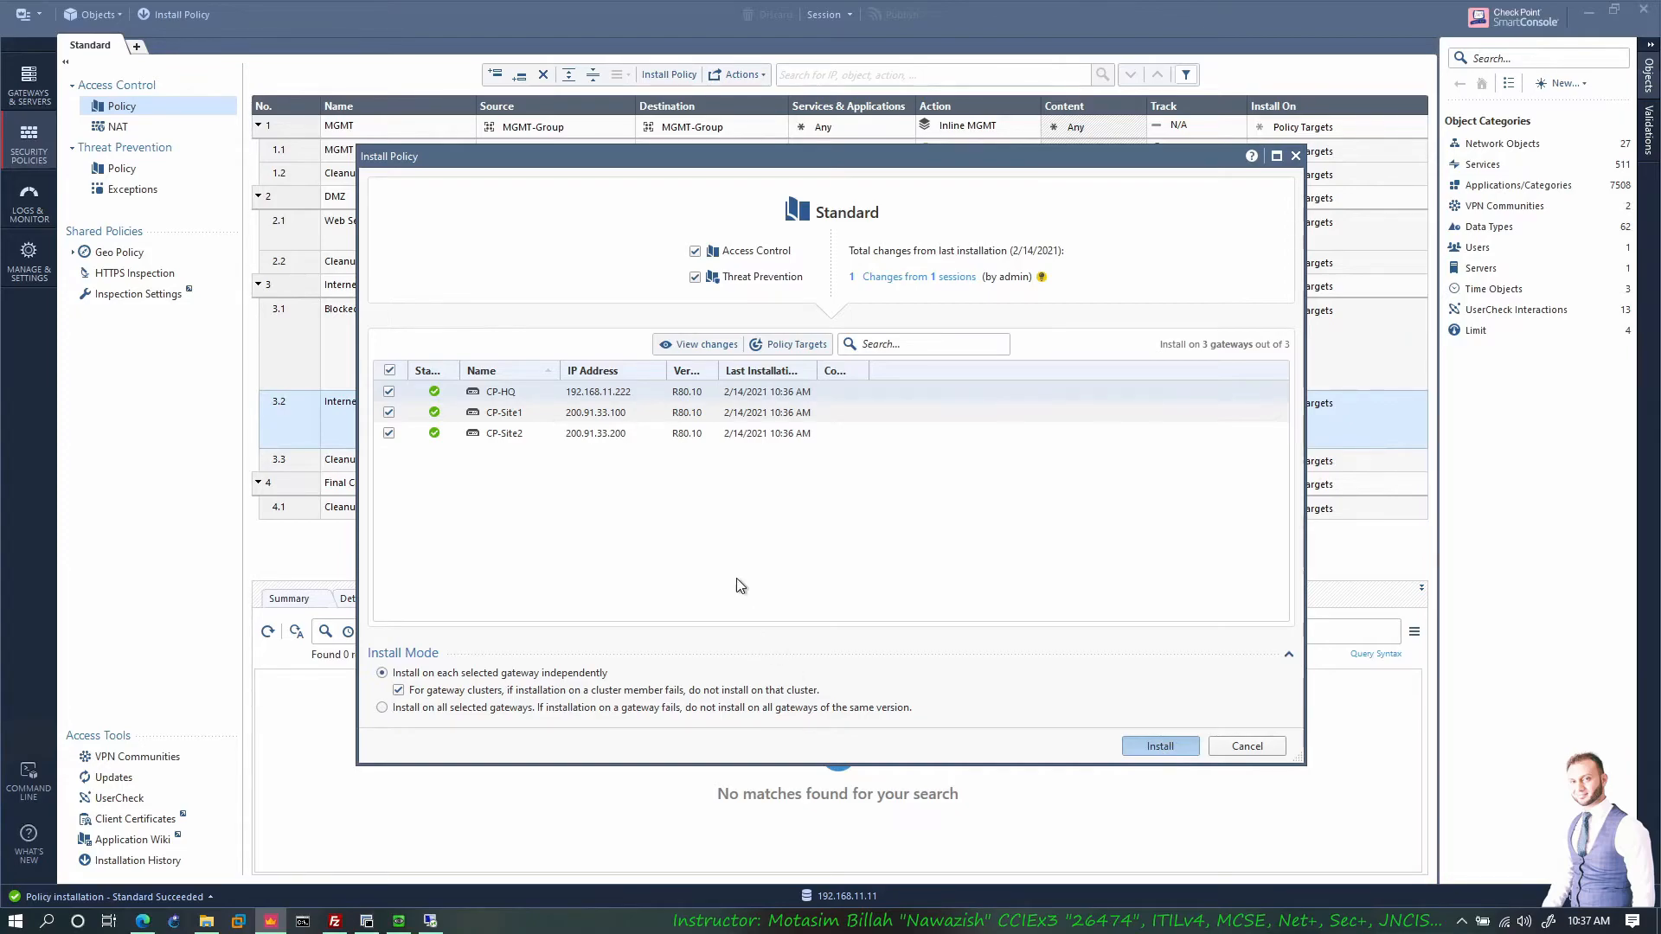
key(Return)
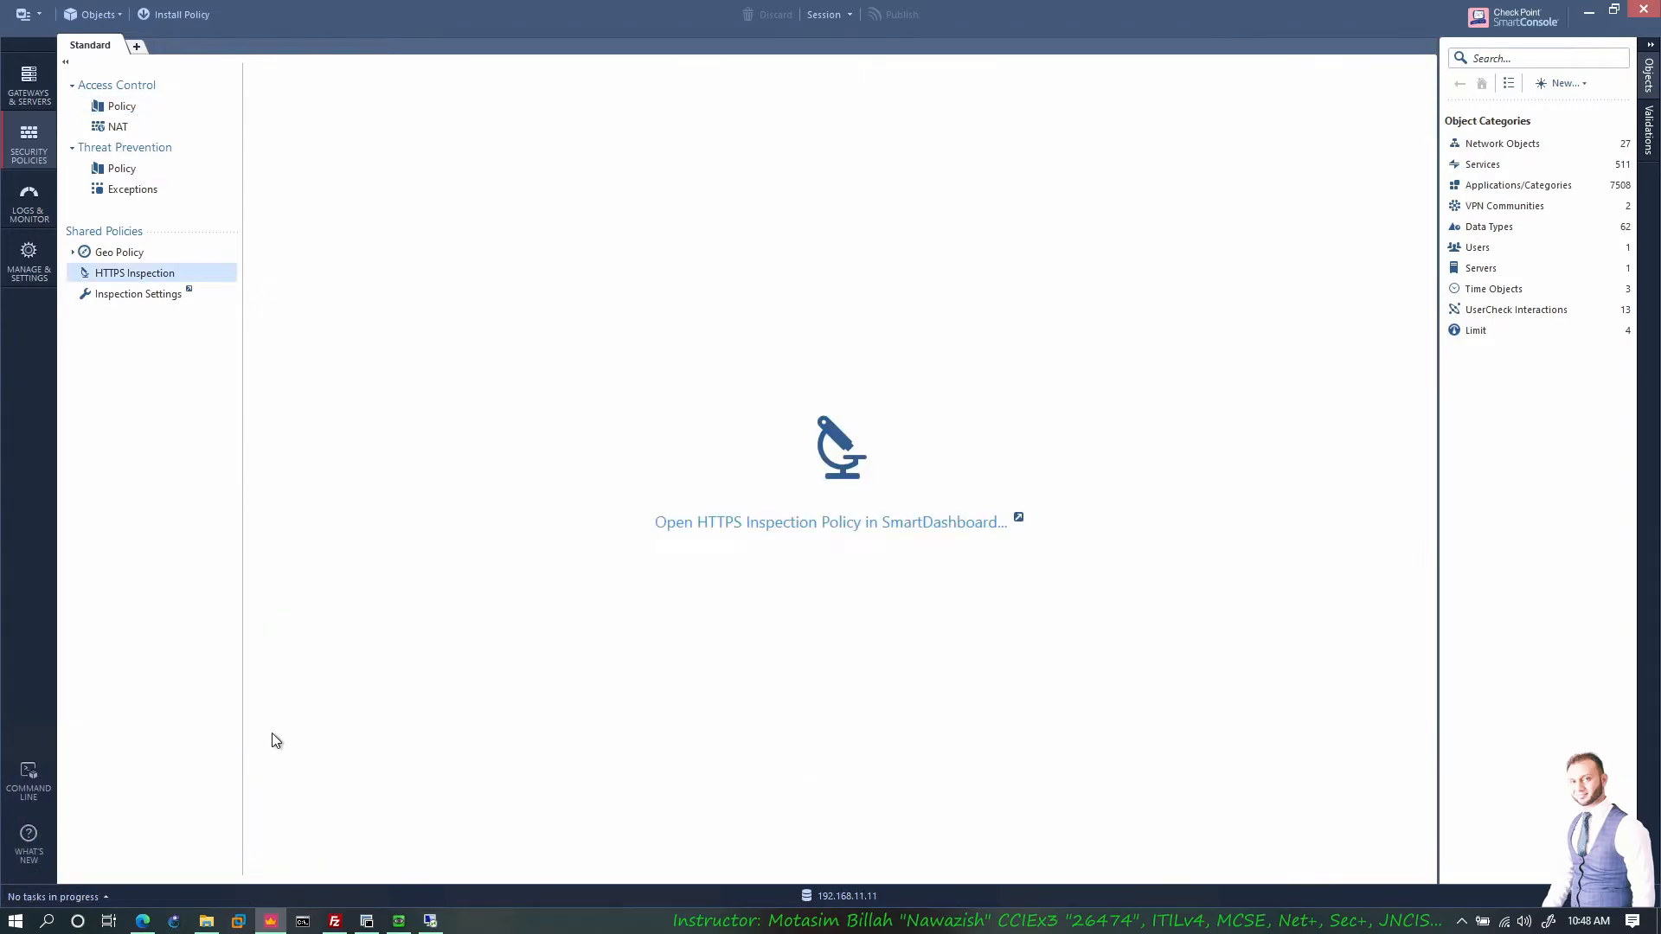
Step: Open the srv remote desktop session from the CP folder, then minimise it
click(206, 920)
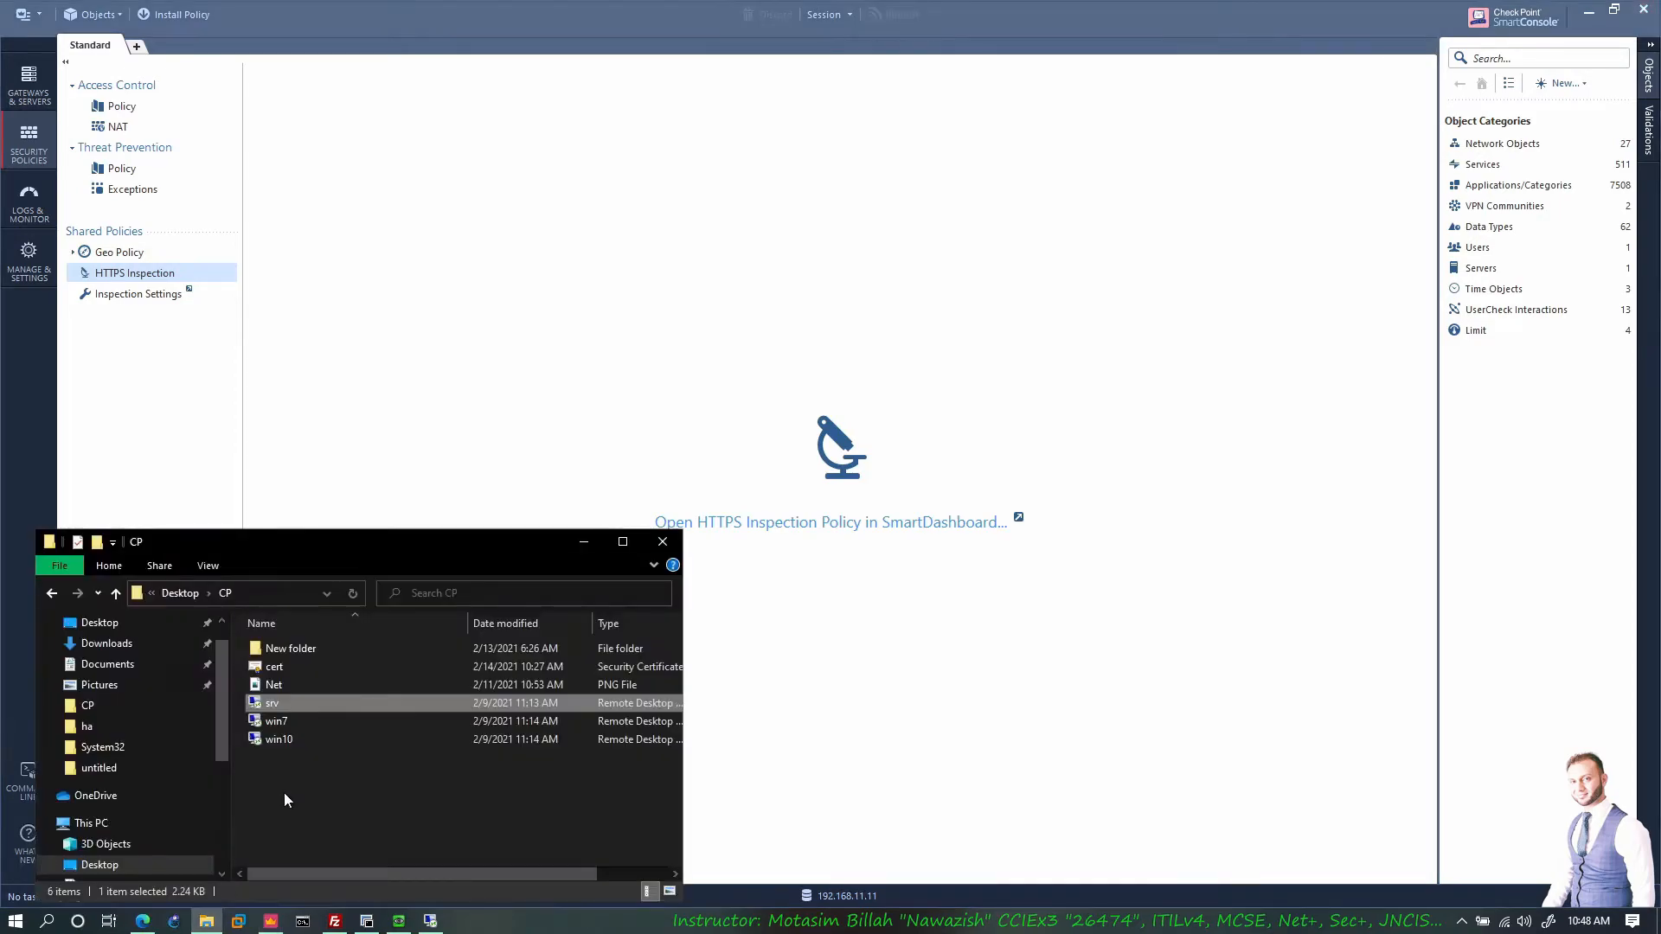
double_click(337, 705)
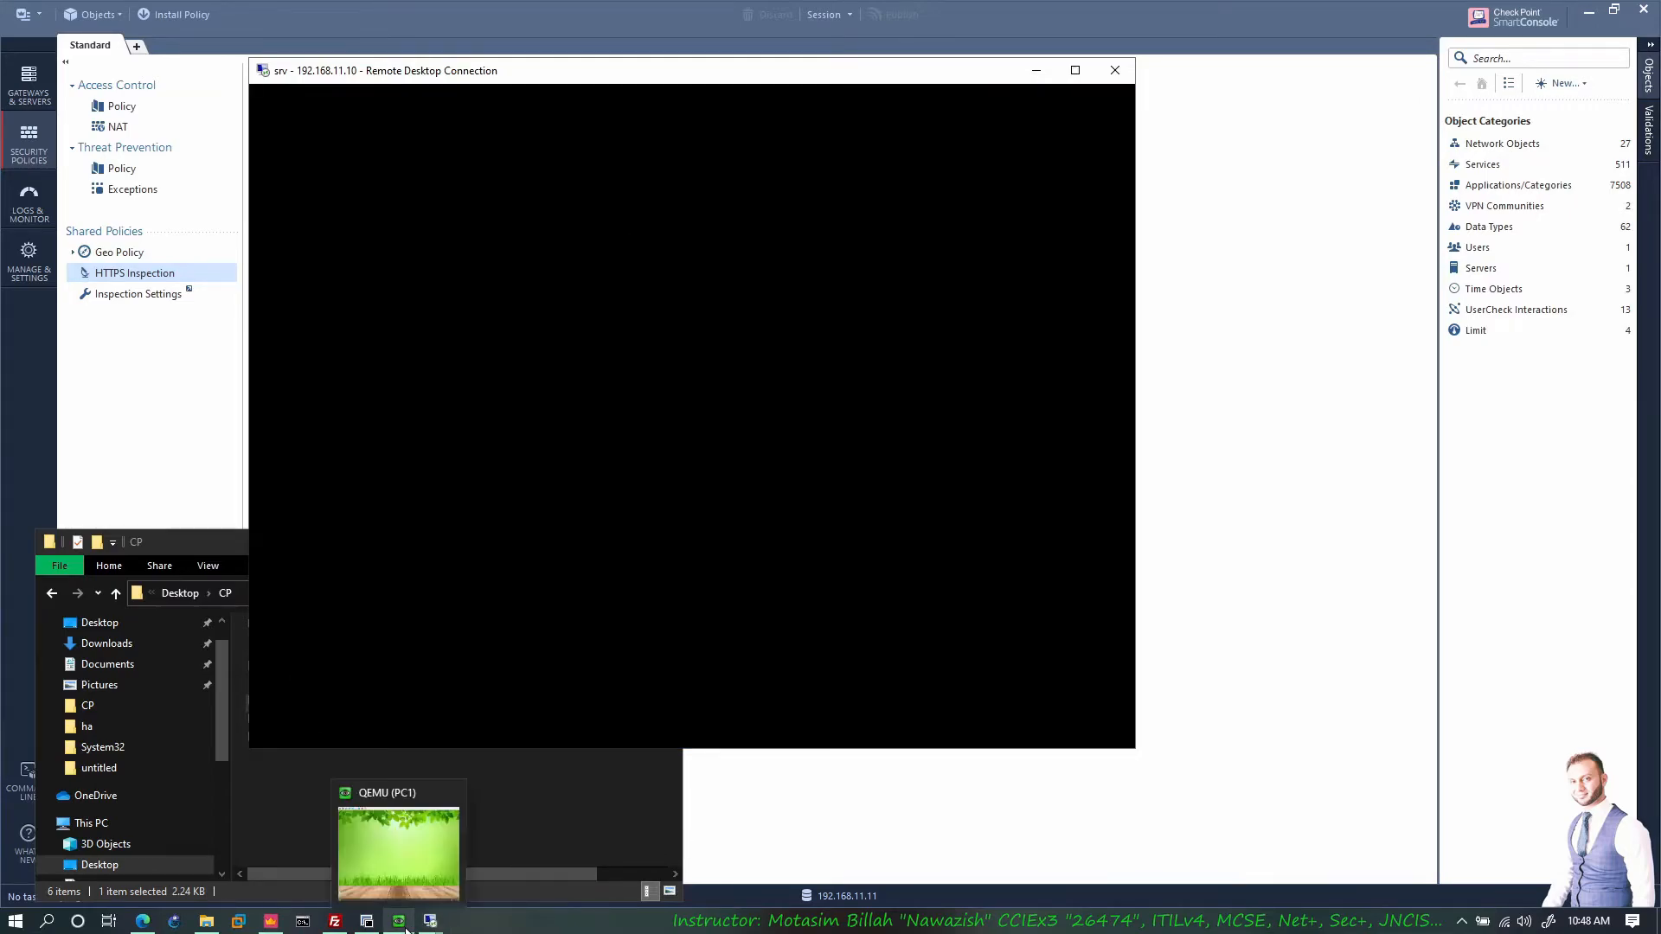
mouse_move(430, 922)
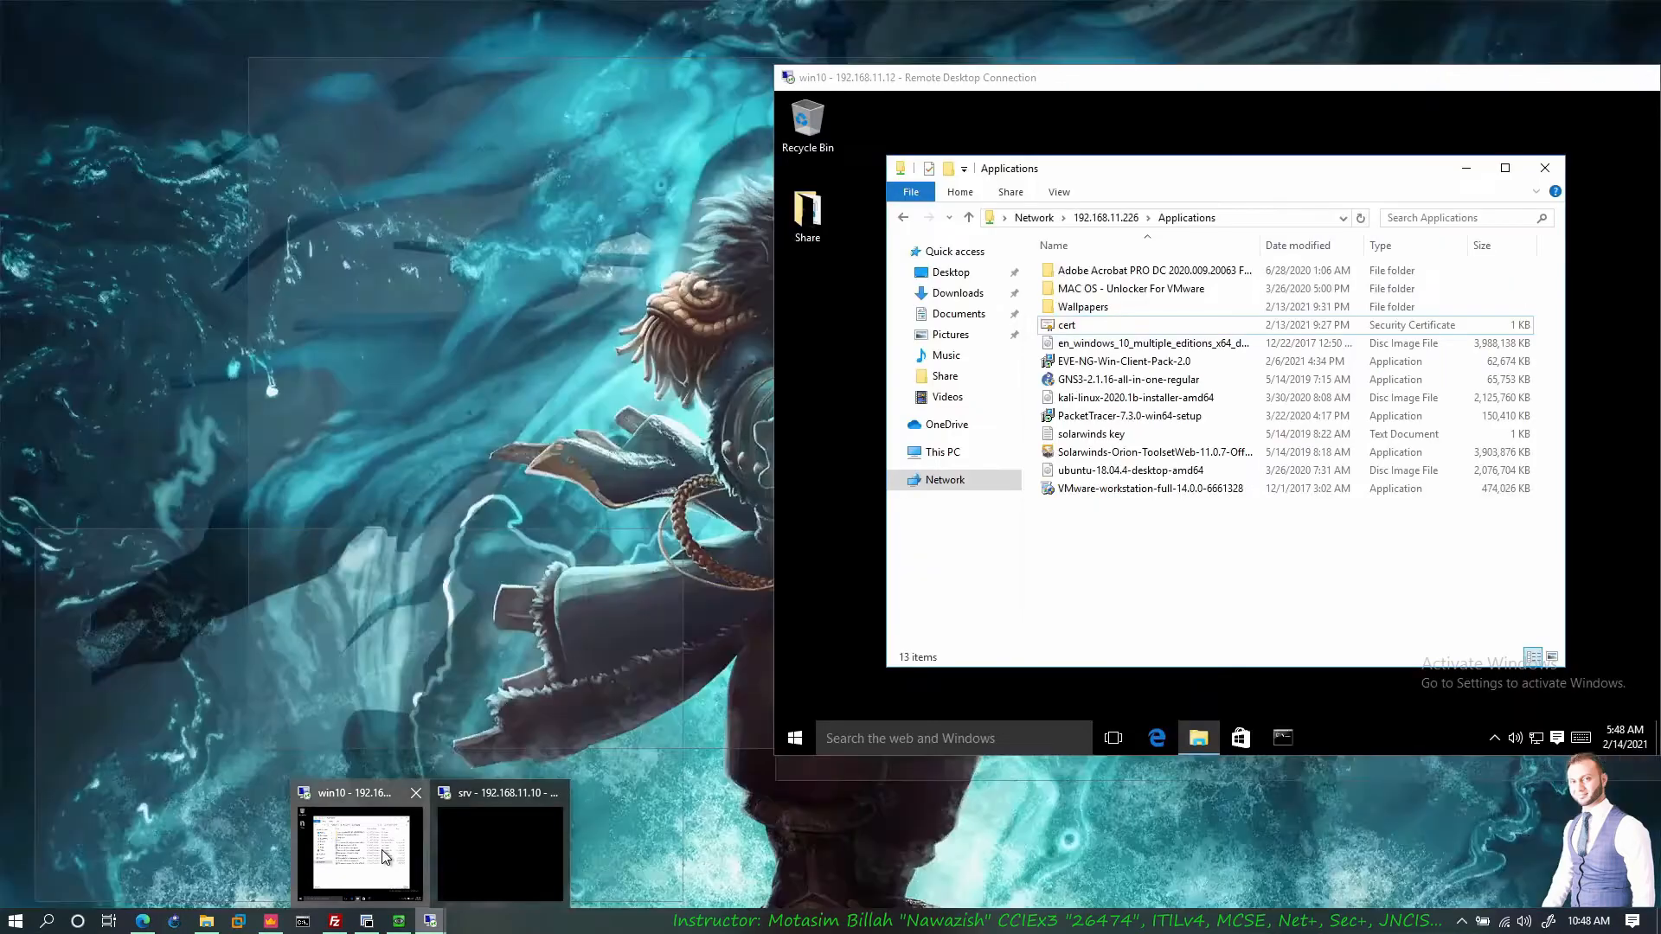
click(381, 849)
click(715, 153)
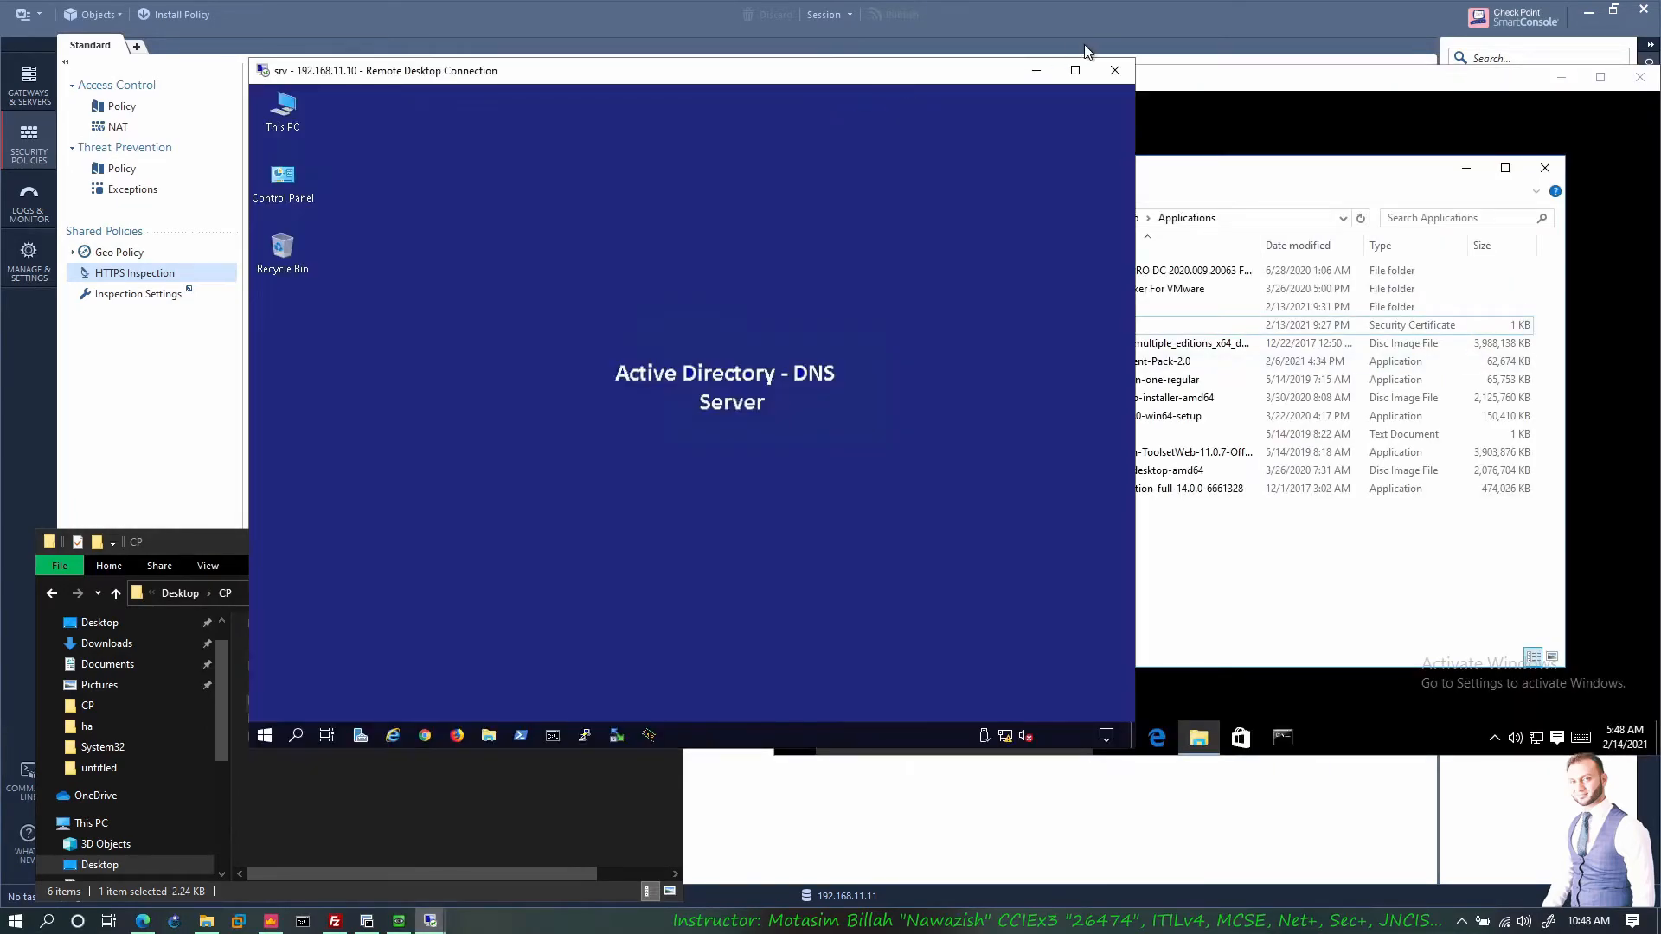
click(1034, 72)
Step: Bring the win10 client's remote desktop session back to the front
click(618, 383)
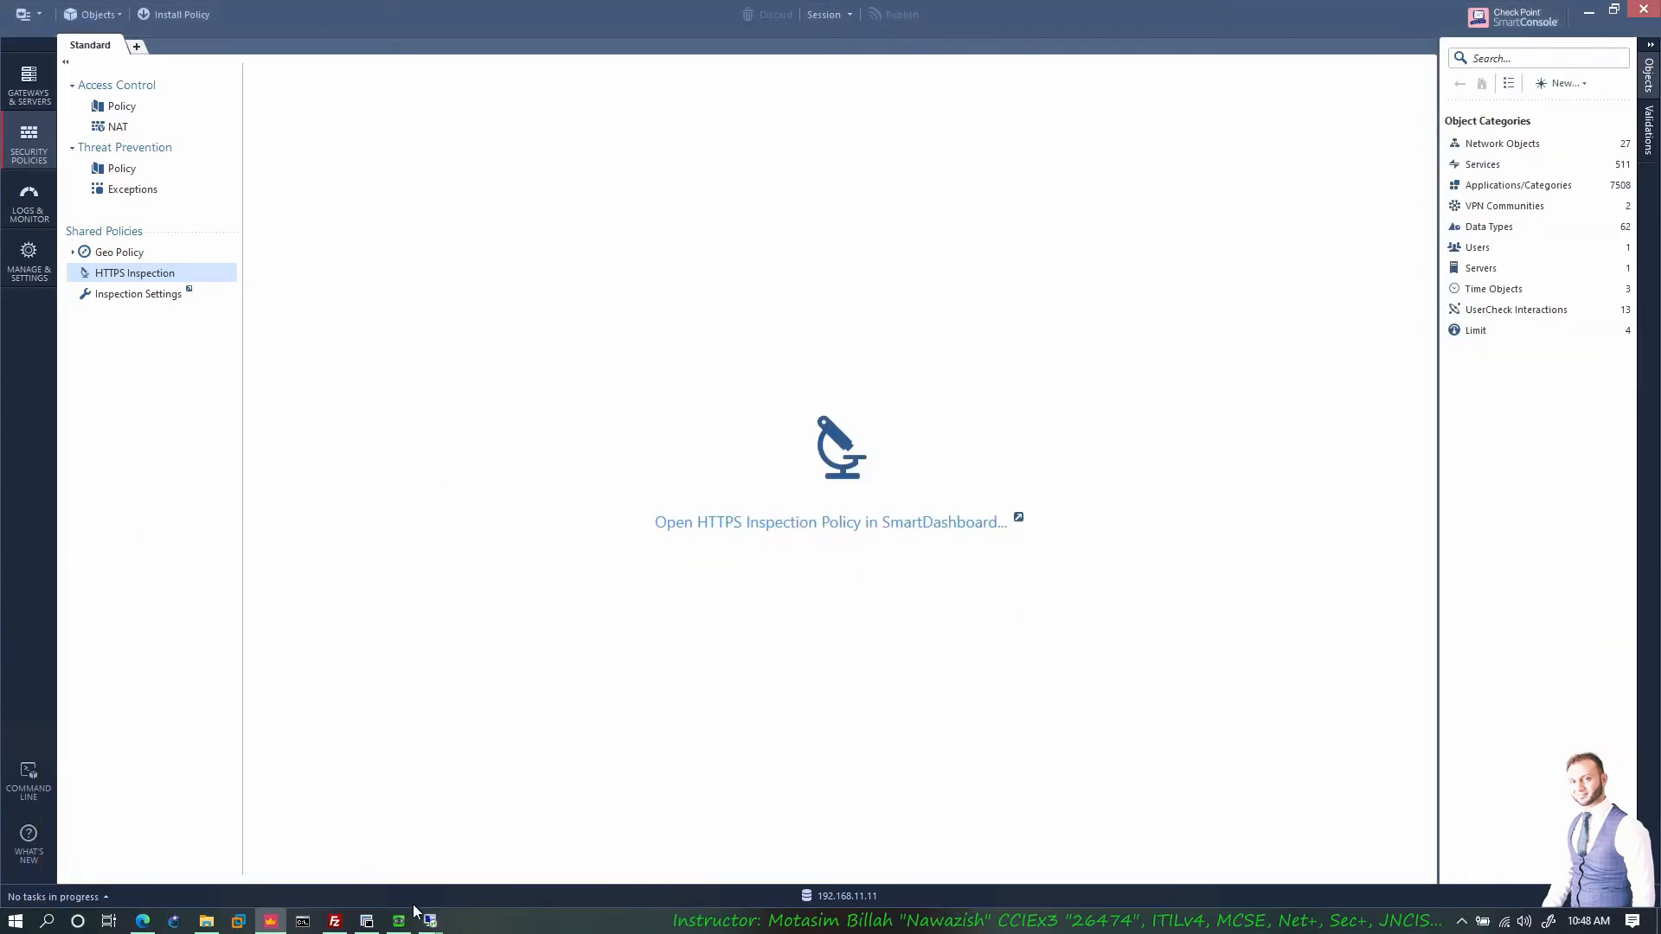
click(142, 920)
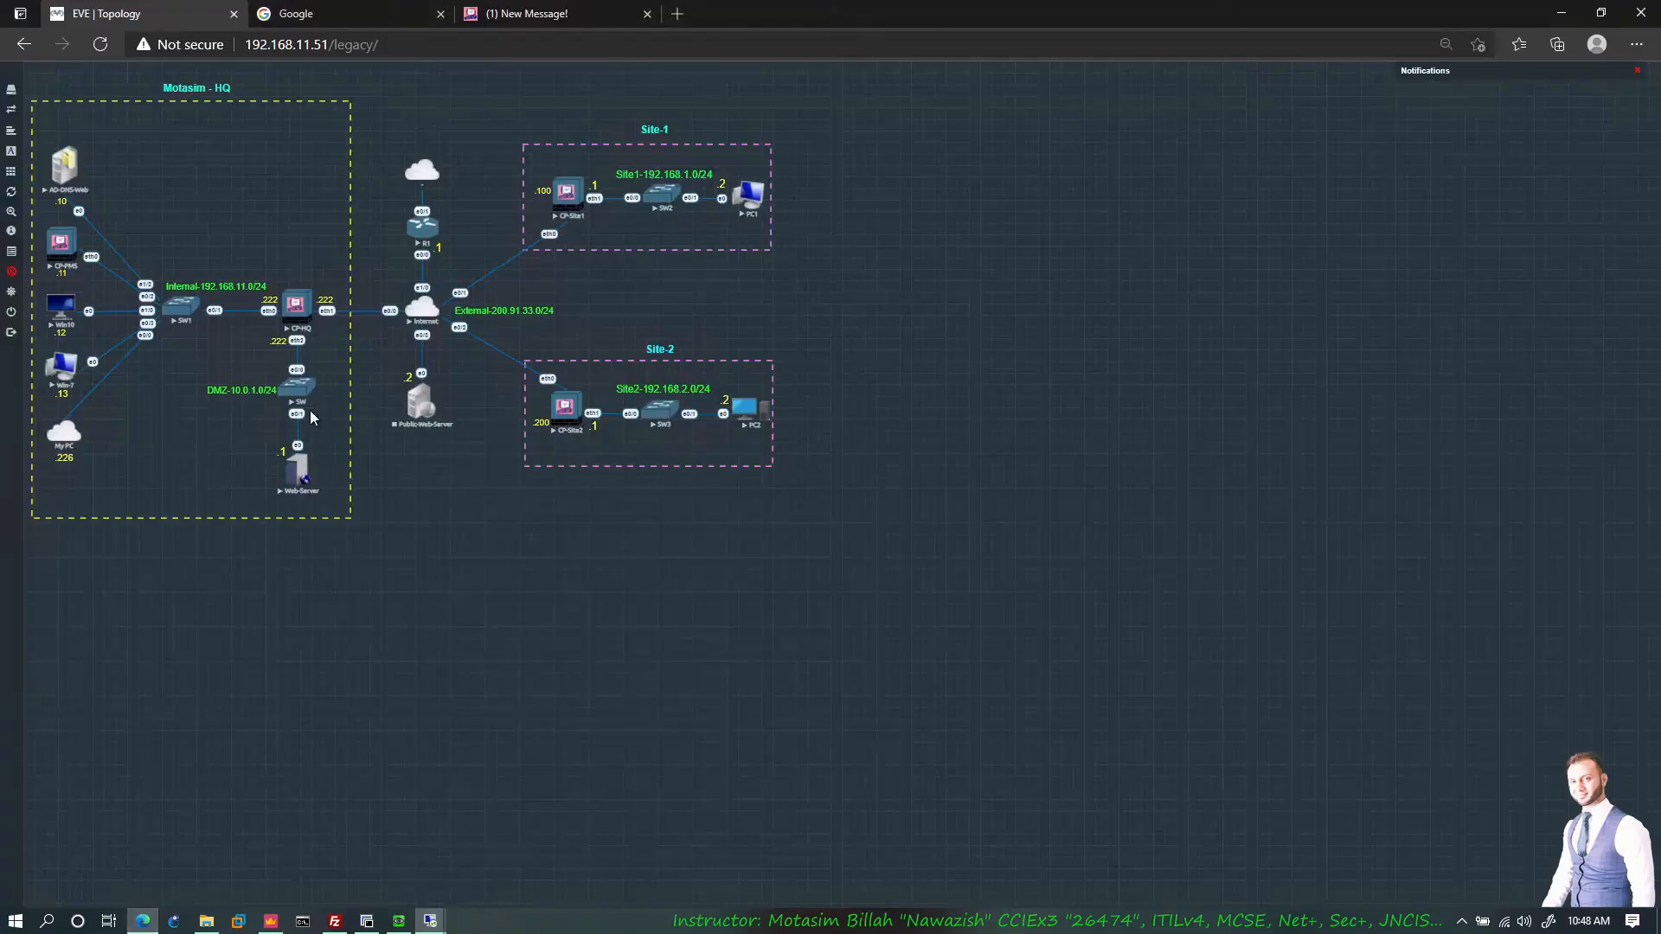
mouse_move(430, 920)
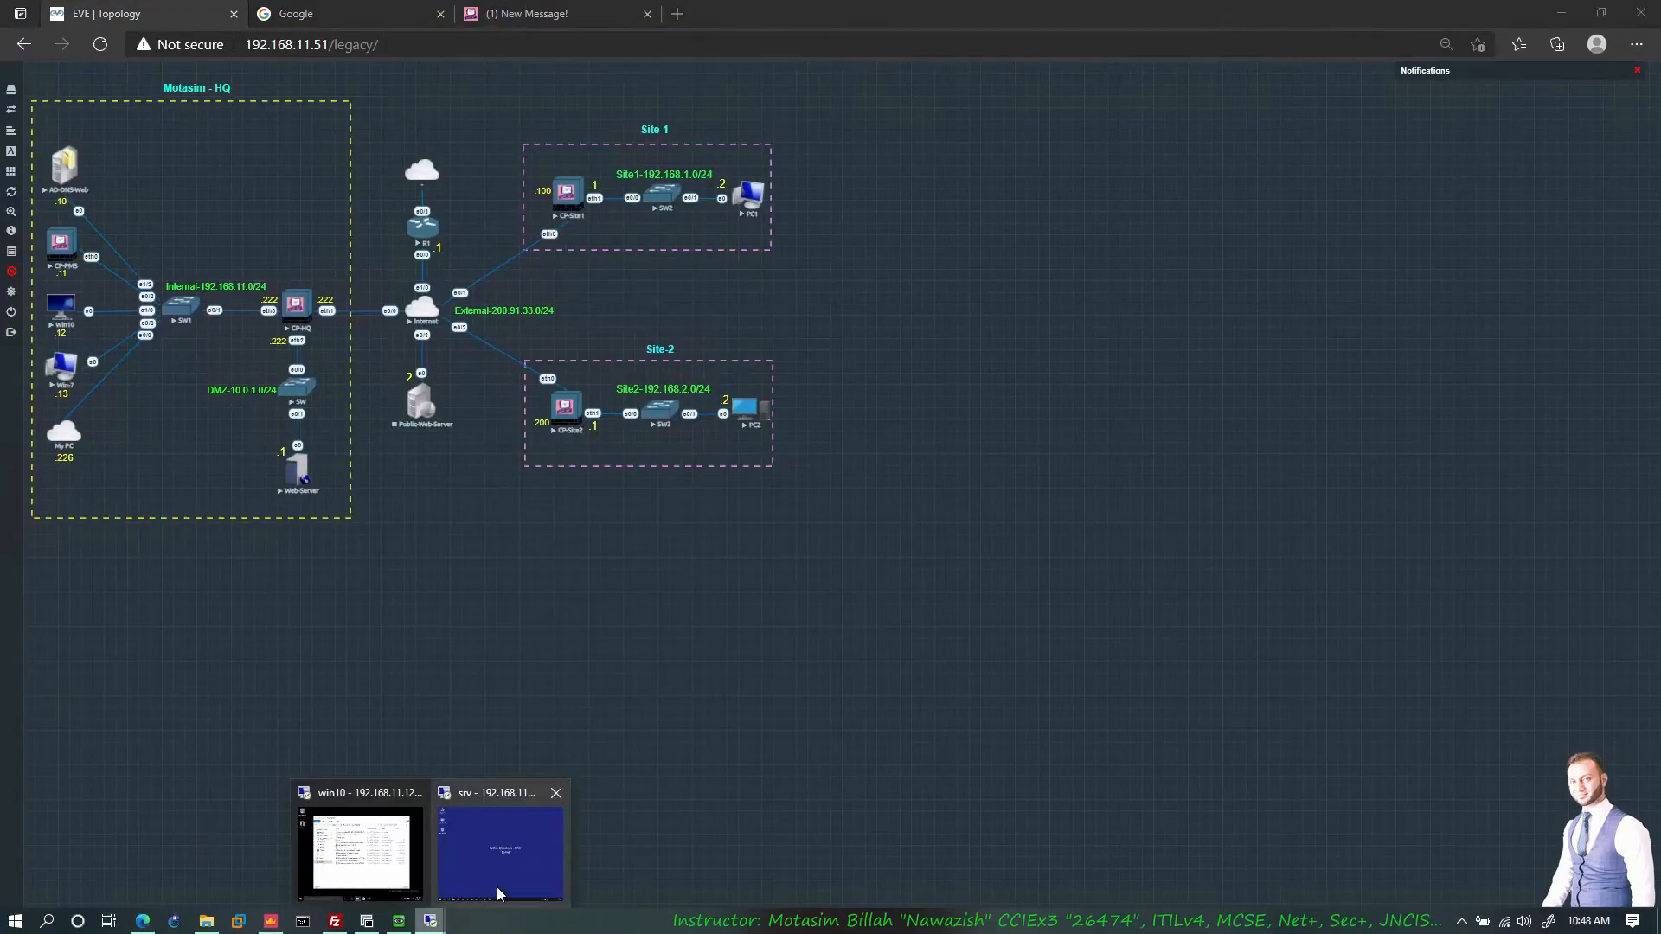
click(360, 852)
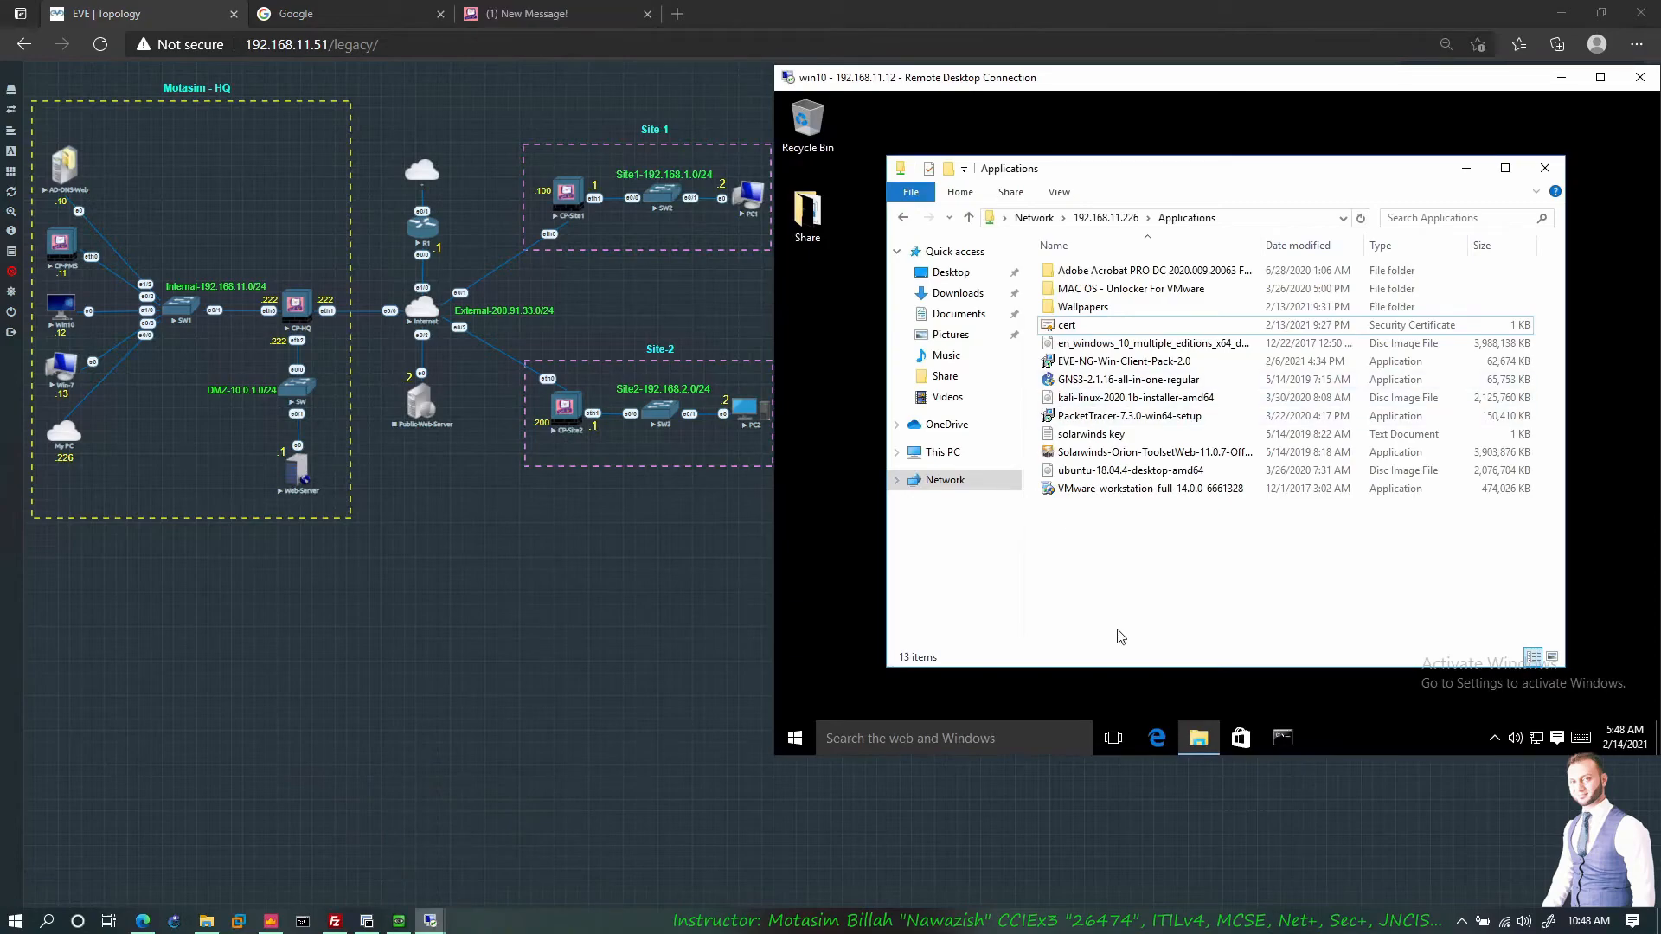
Step: In the win10 Edge browser, load checkpoint.com and open eBay in a new tab
click(1156, 737)
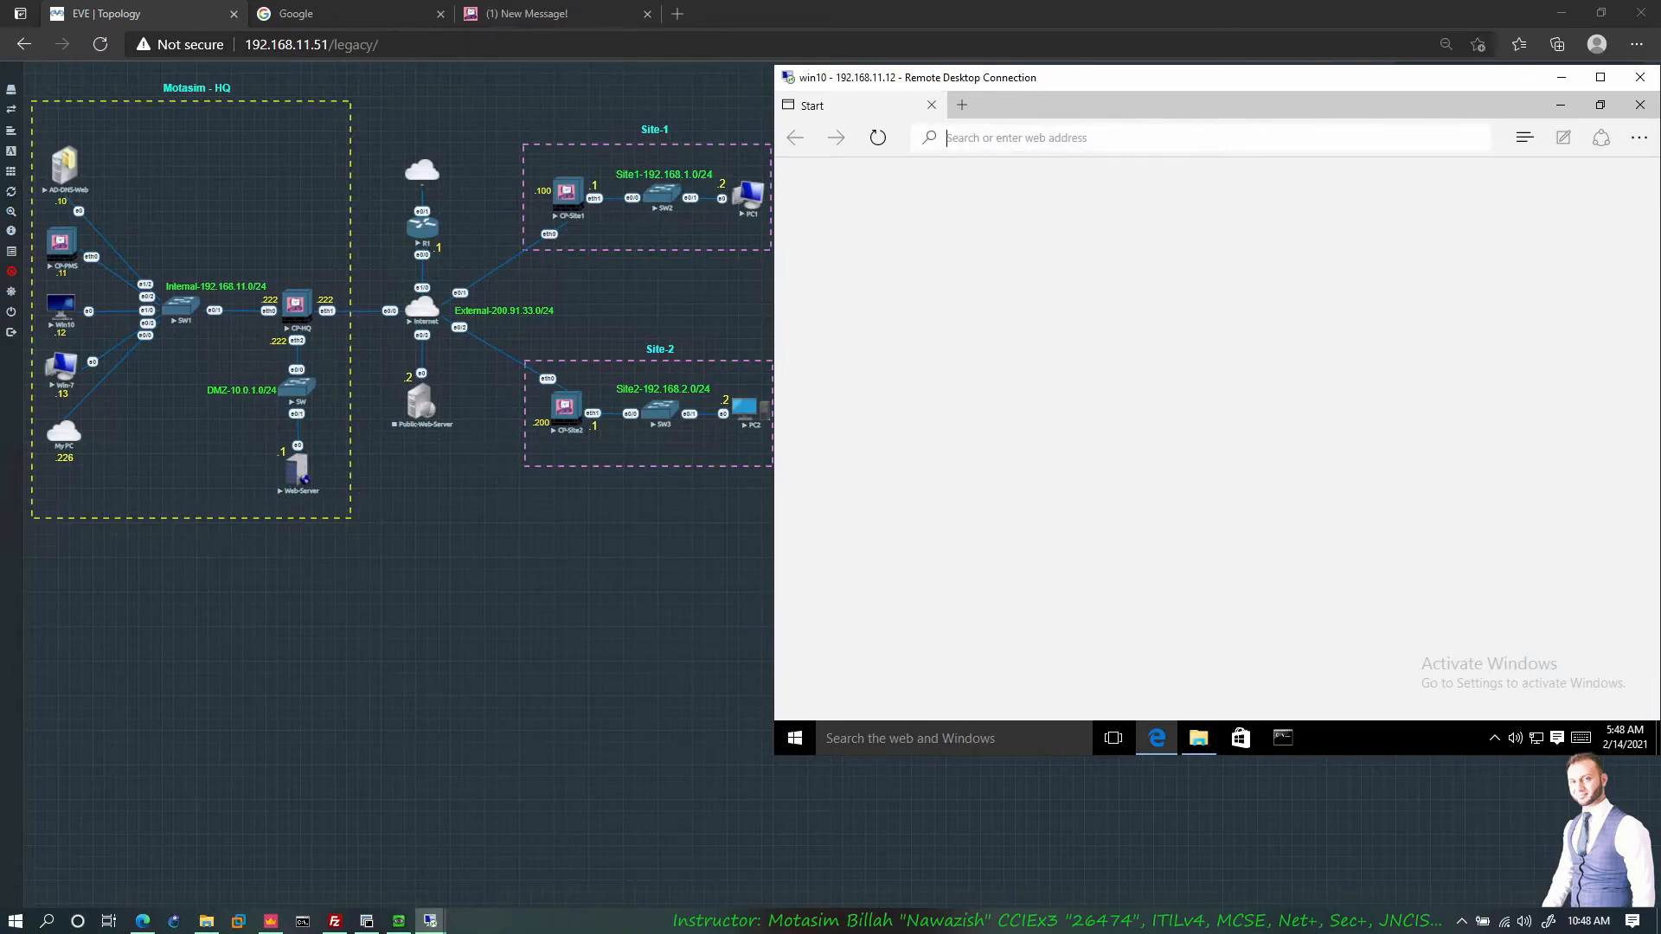
text(checkpoint.com)
key(Return)
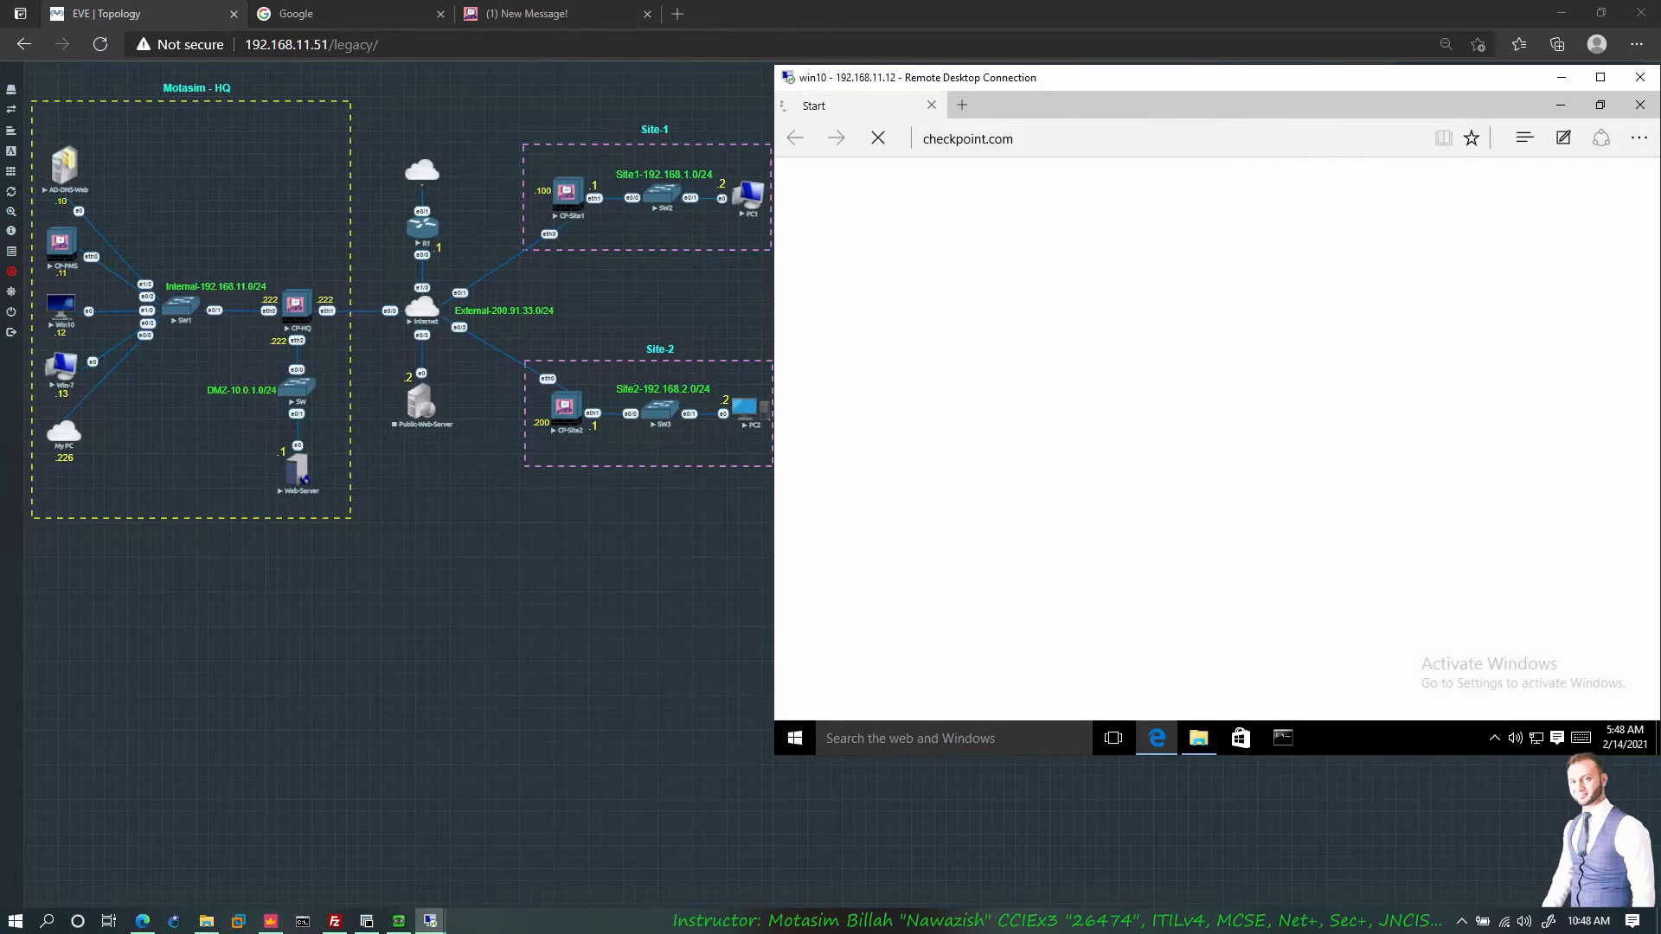
click(963, 106)
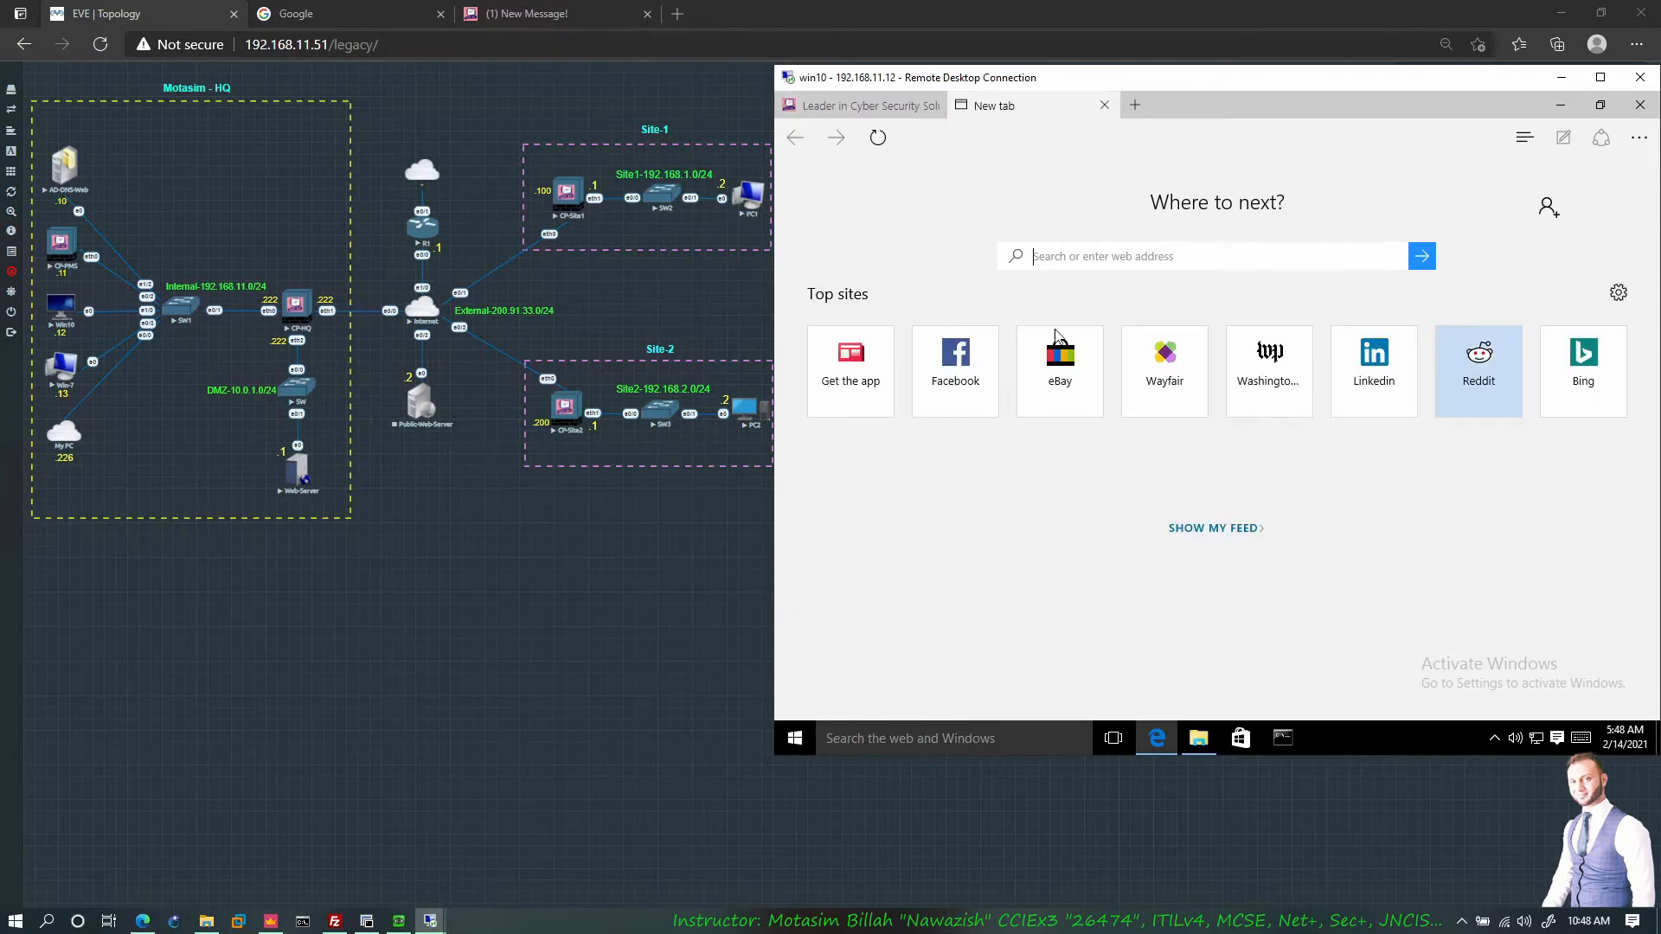
click(1057, 375)
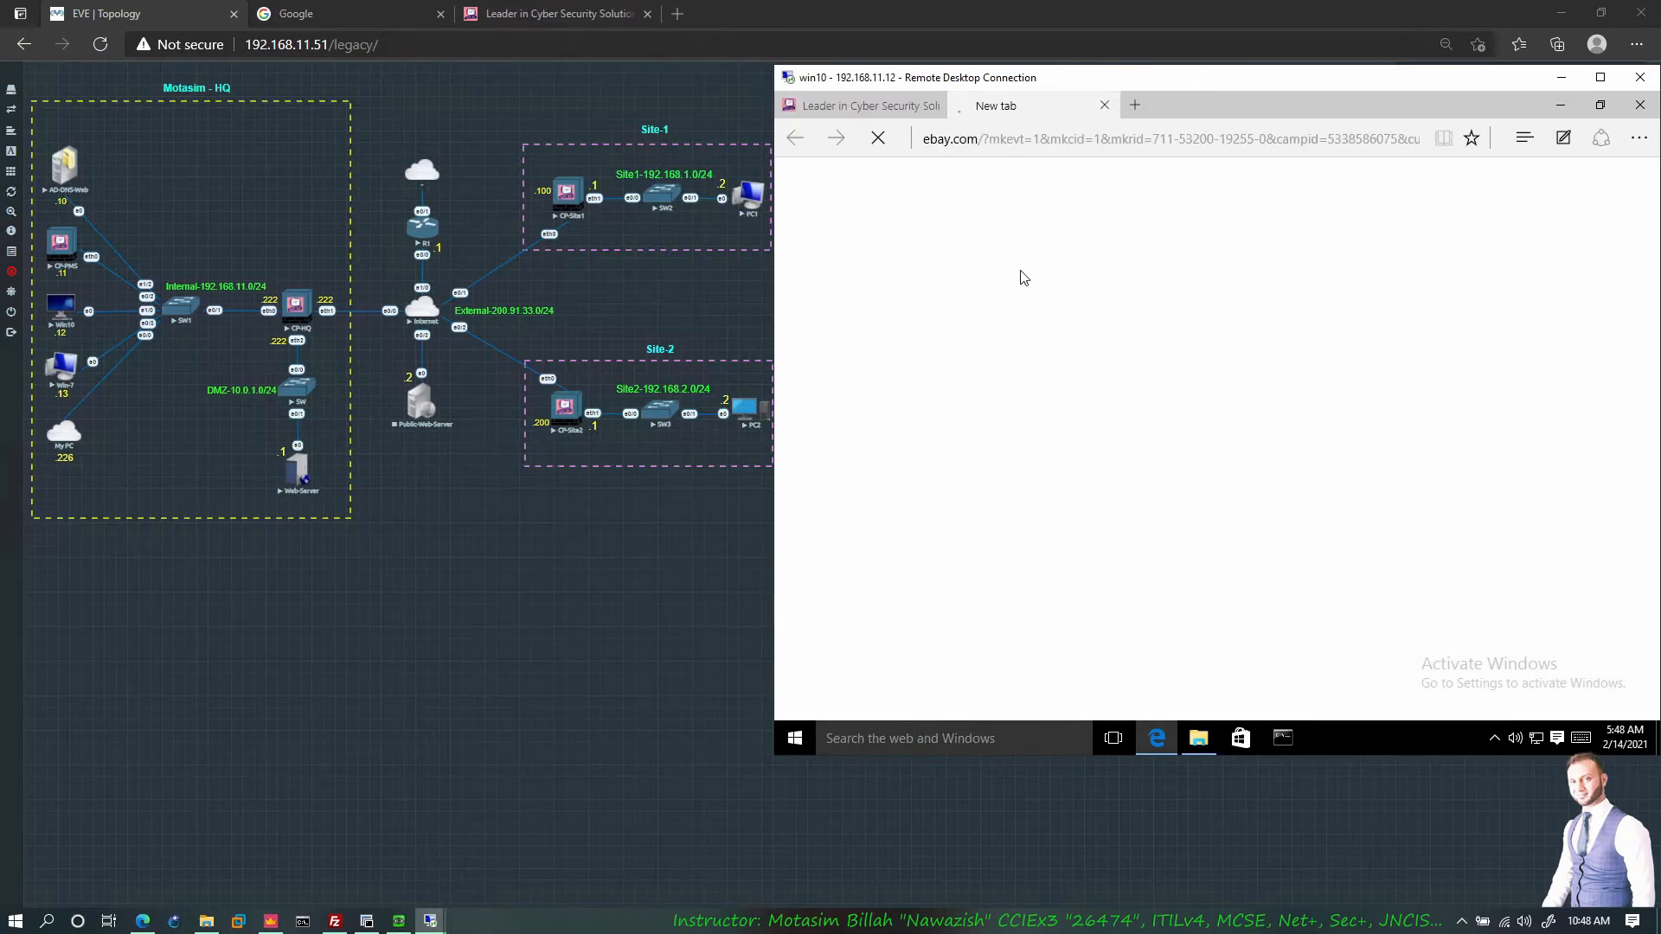
click(894, 112)
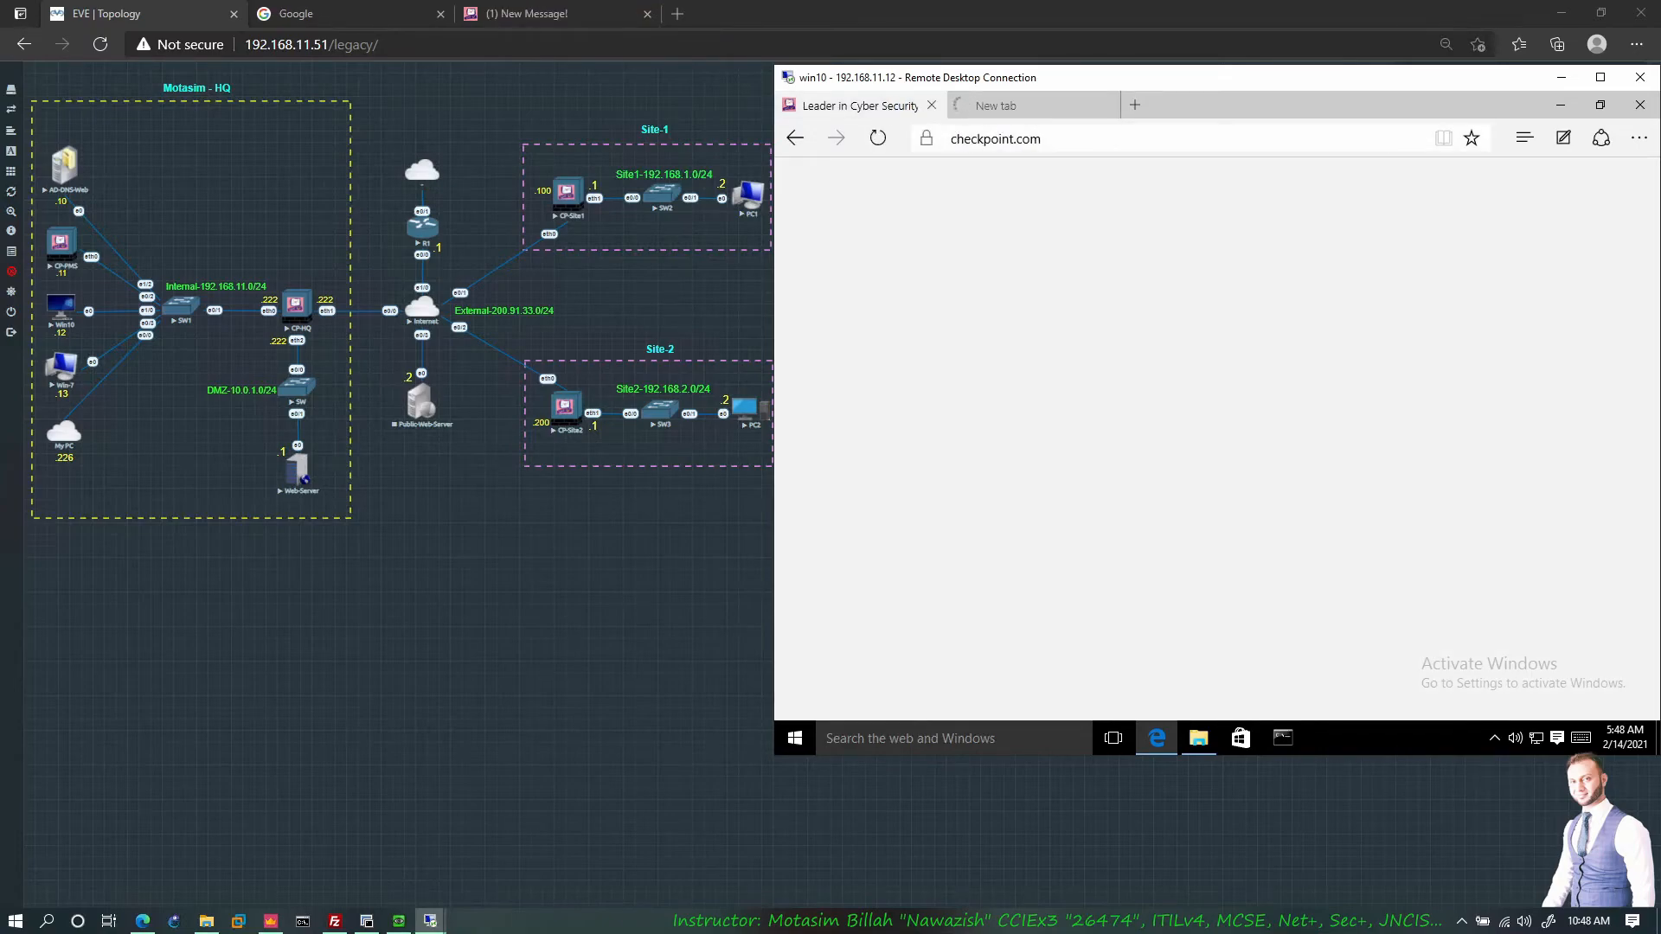
click(927, 140)
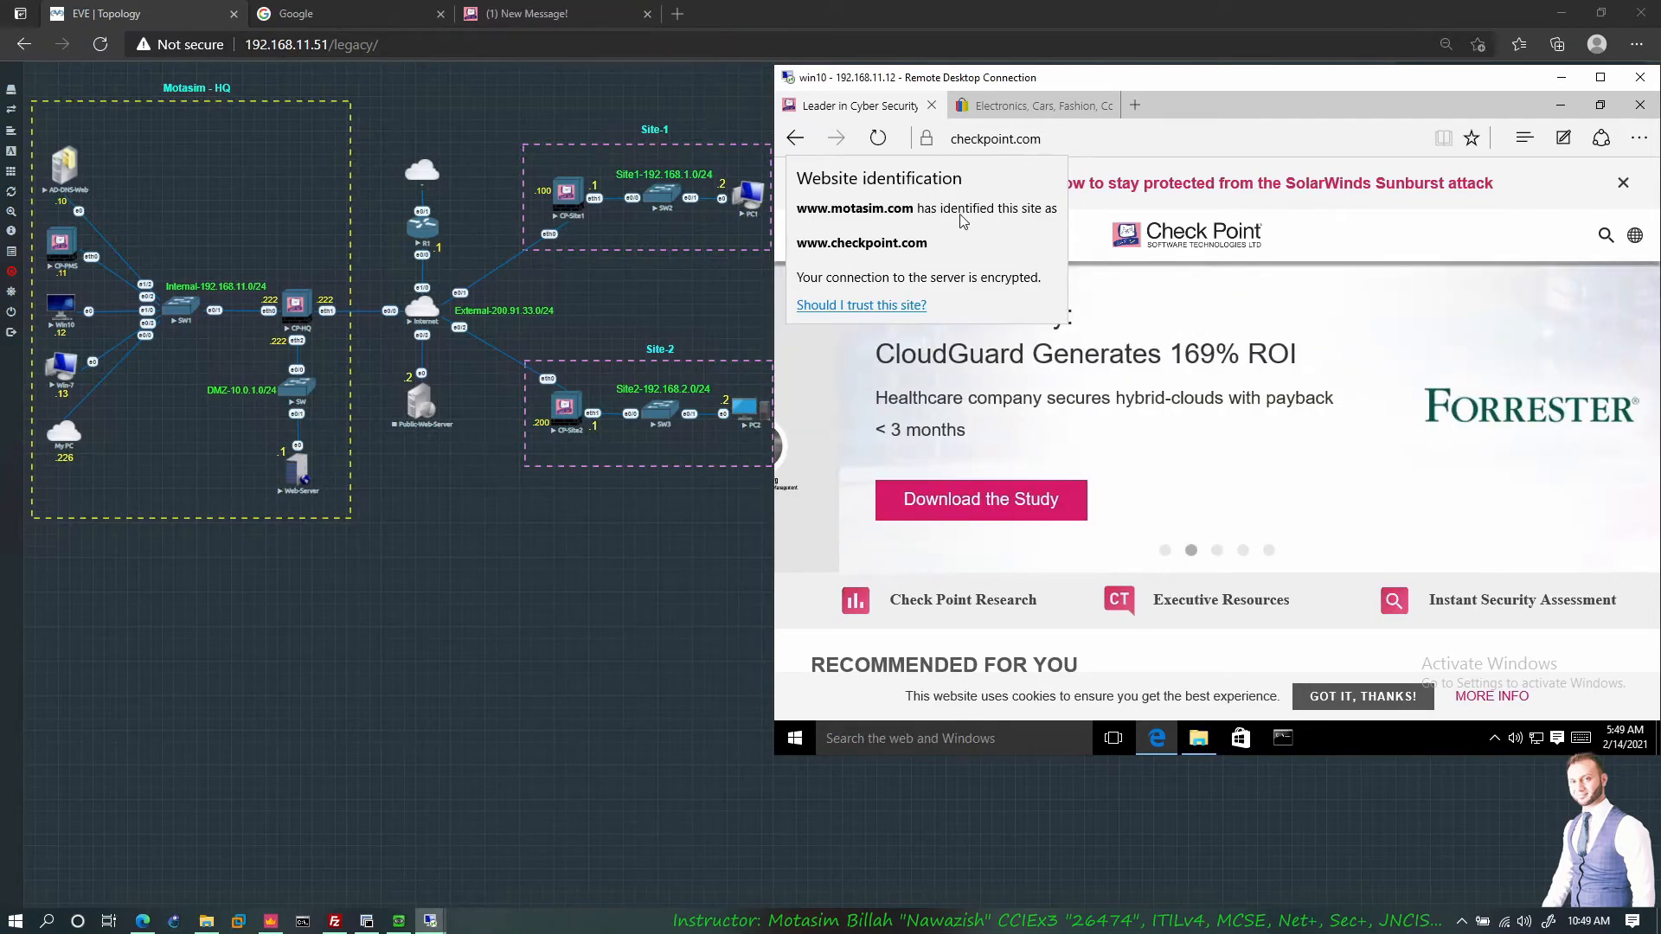
click(1023, 116)
click(1028, 111)
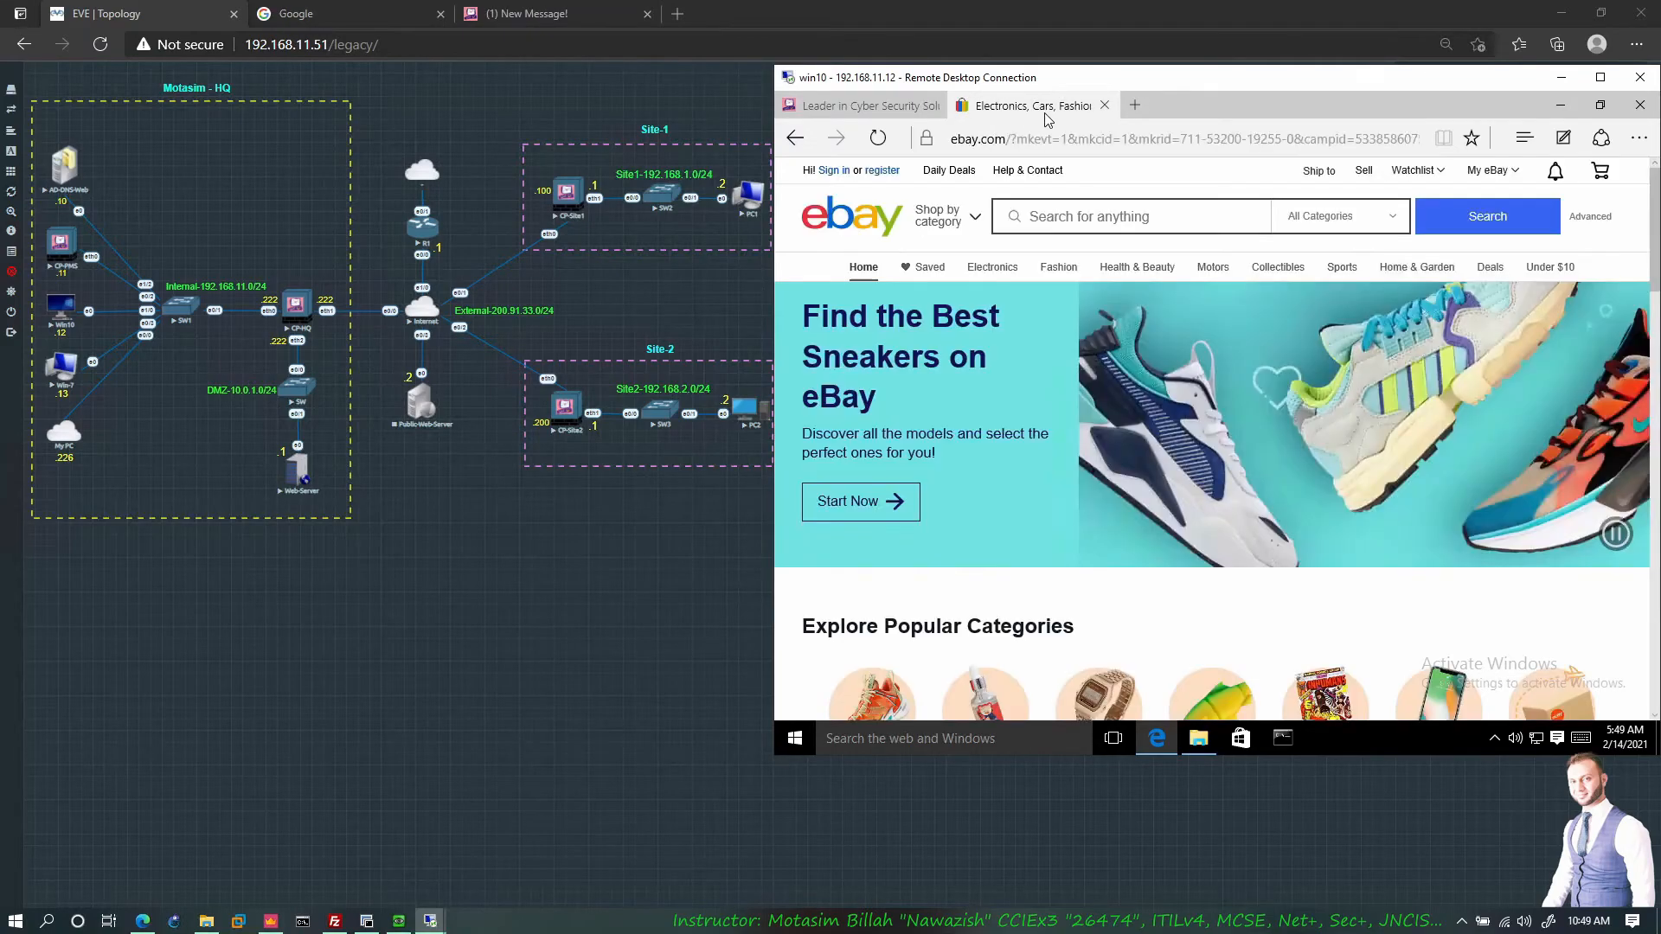
click(929, 141)
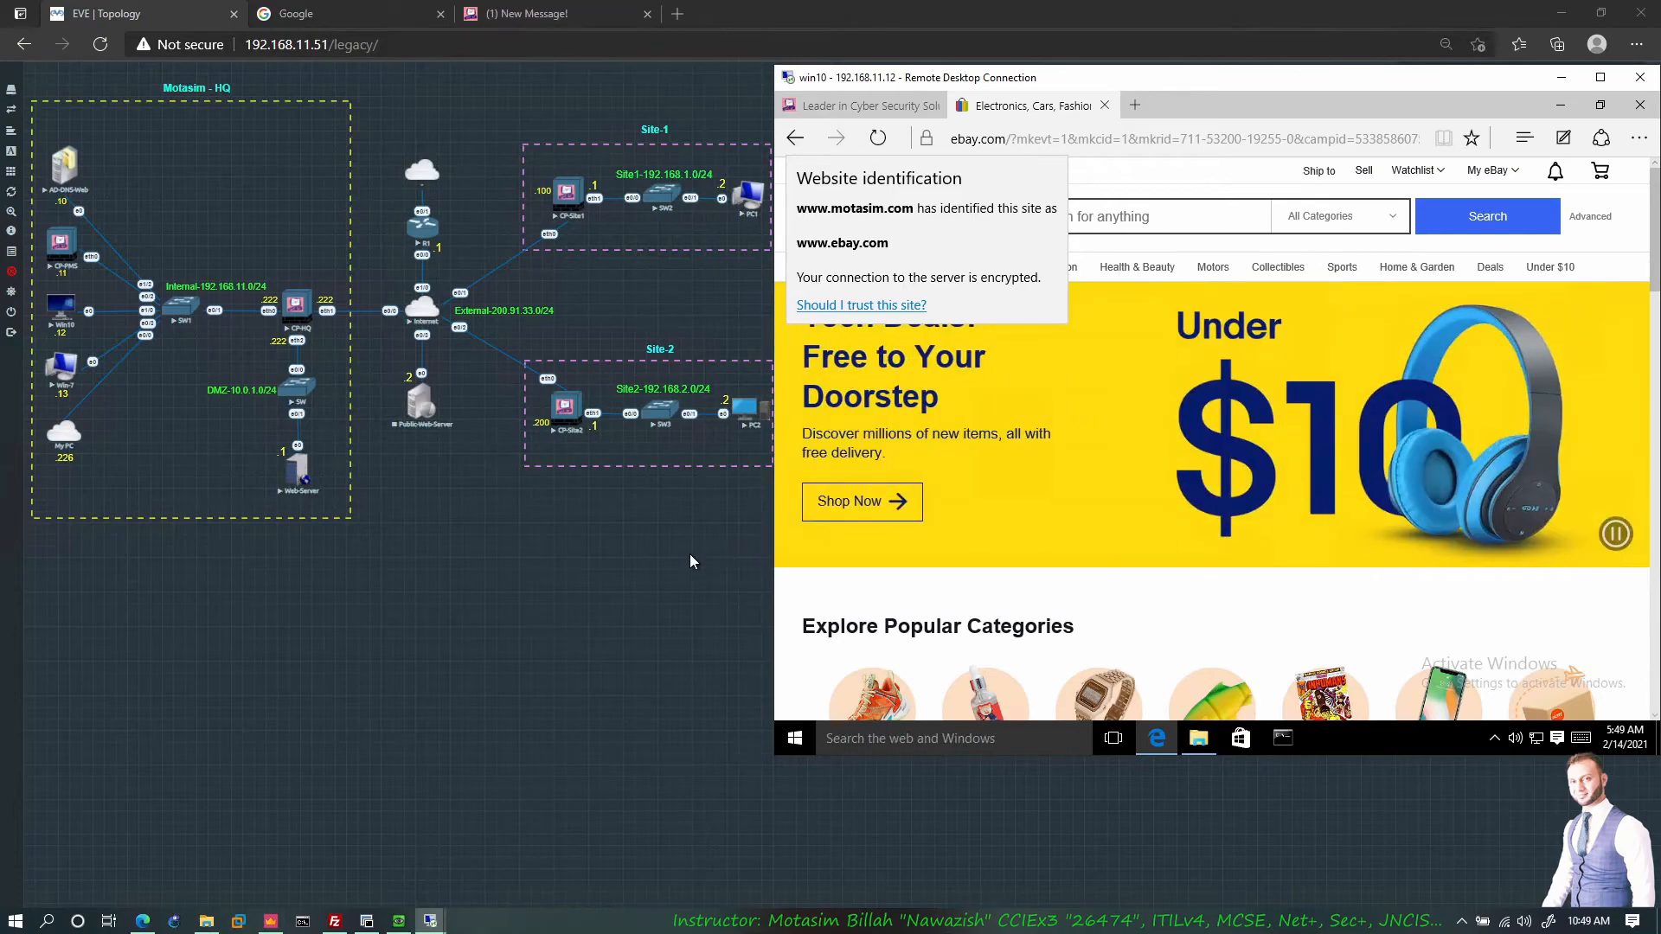
click(506, 668)
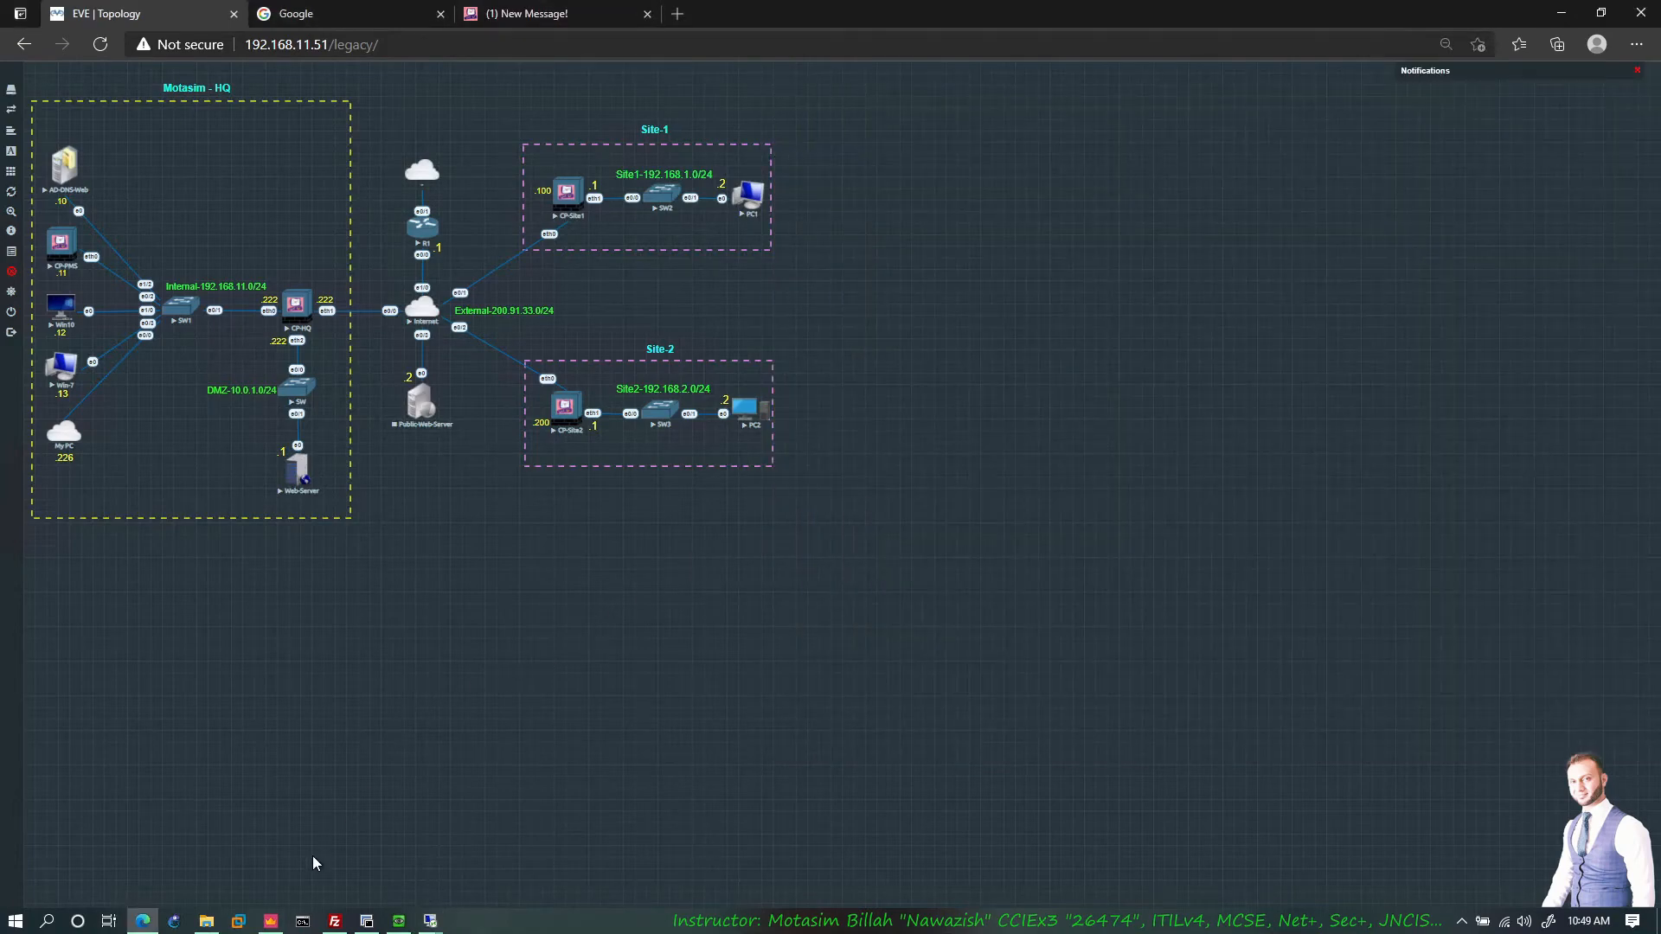
Step: Refresh fw.log in Logs & Monitor and open details of the google-analytics.com HTTPS Inspect entry
click(270, 922)
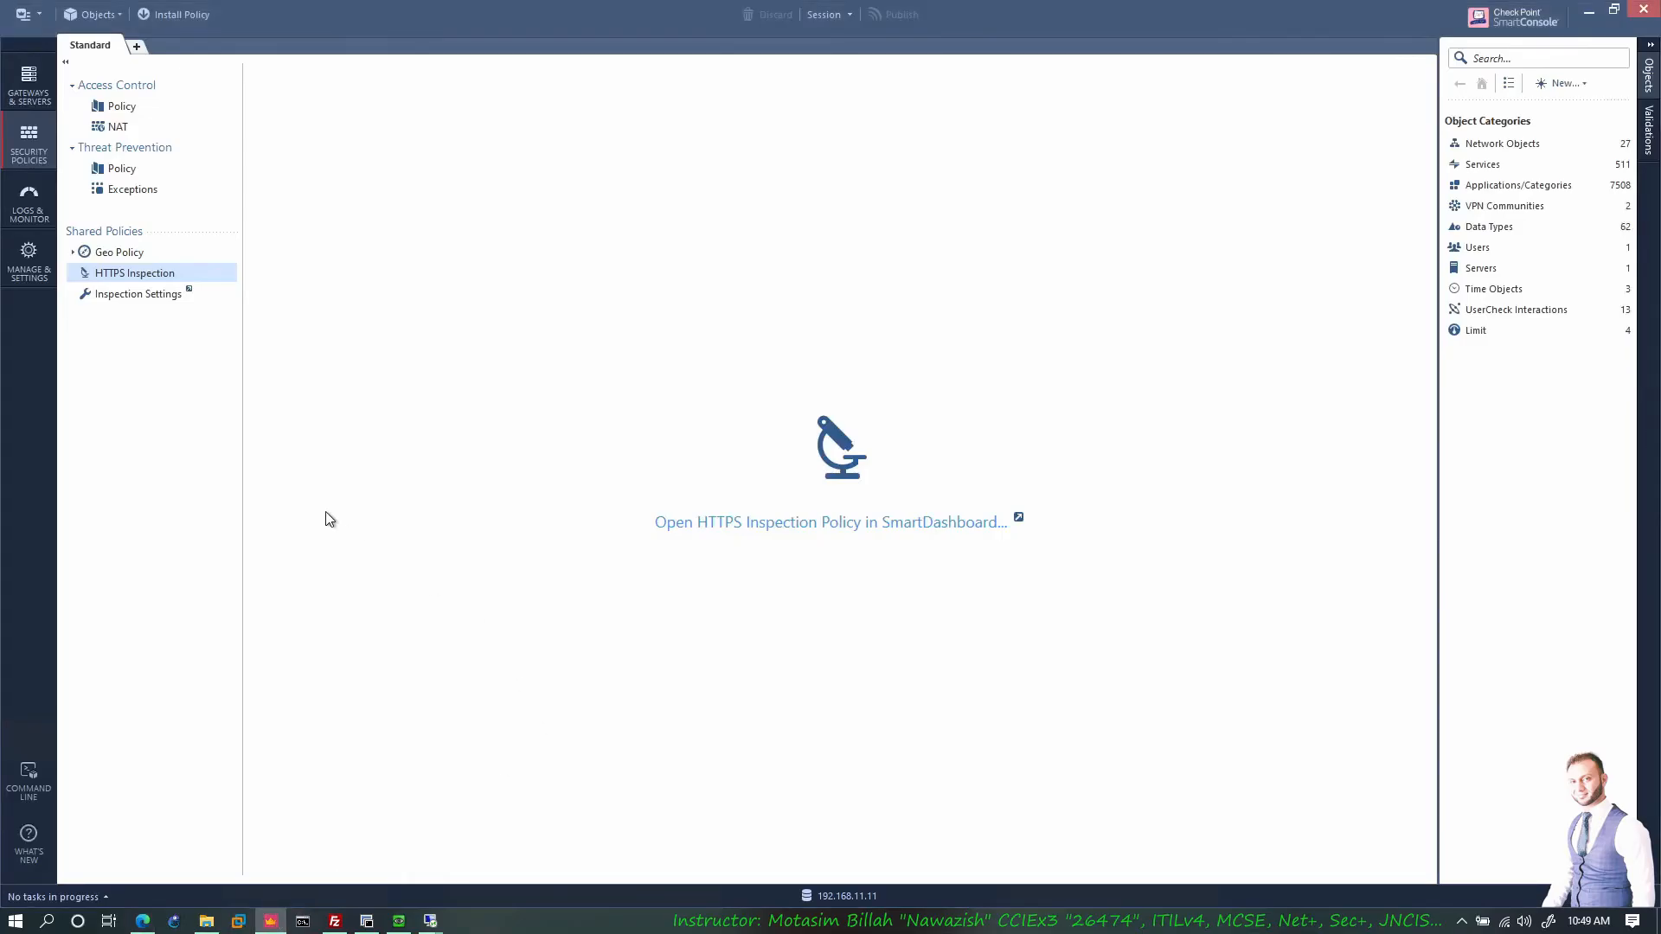
click(29, 199)
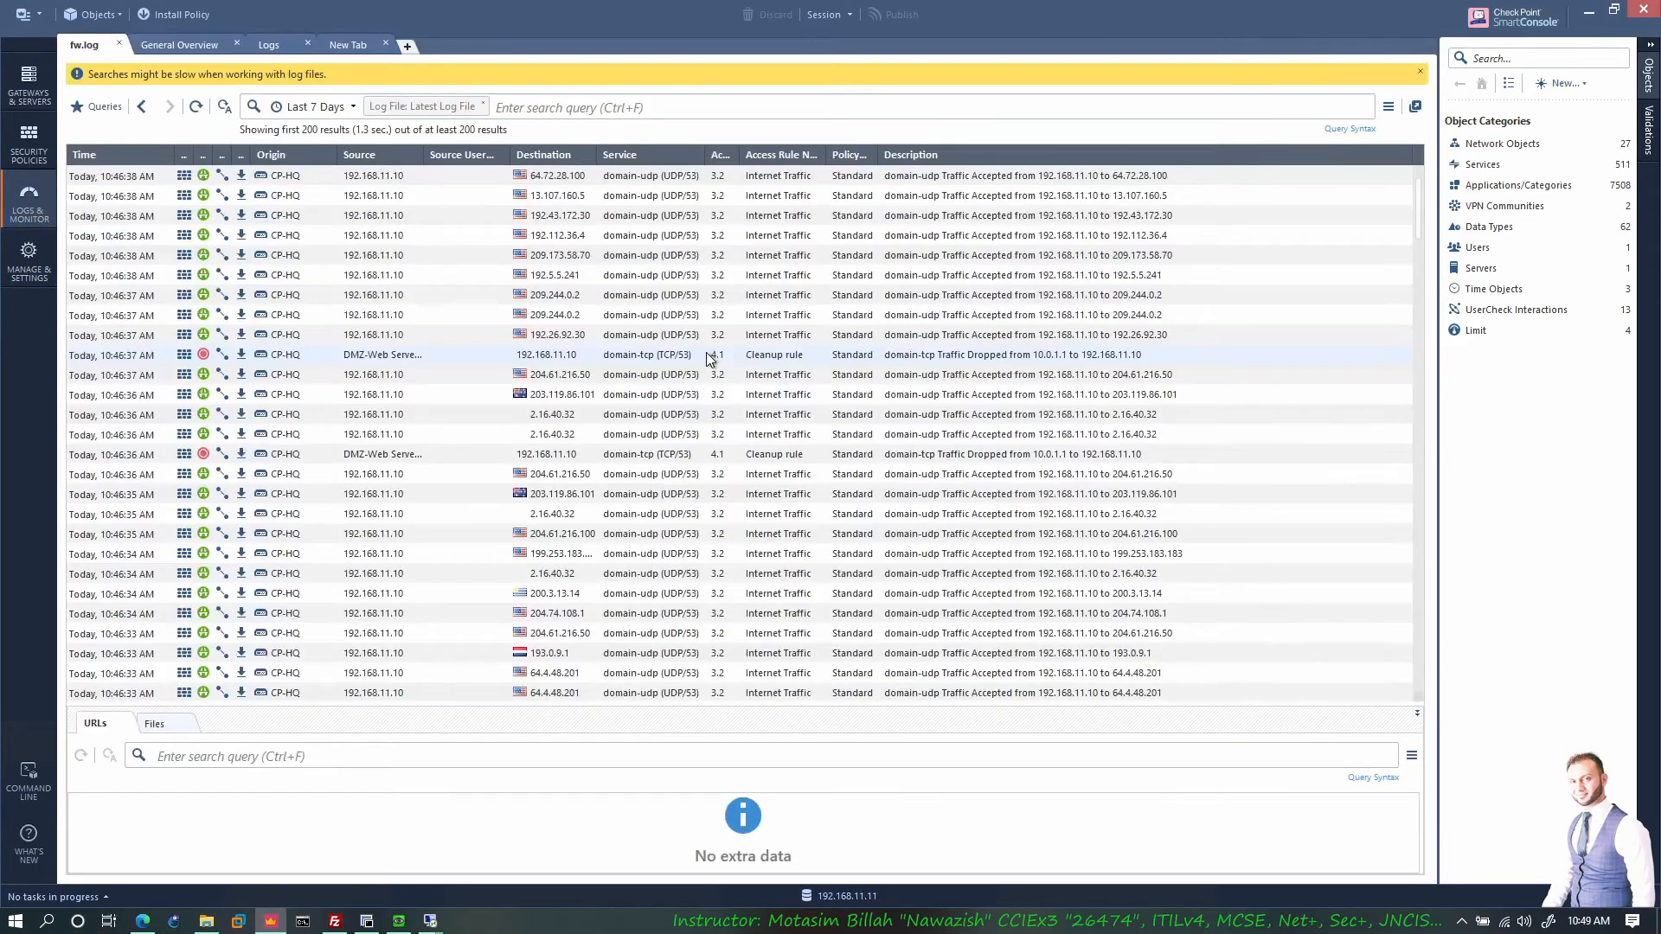
click(198, 105)
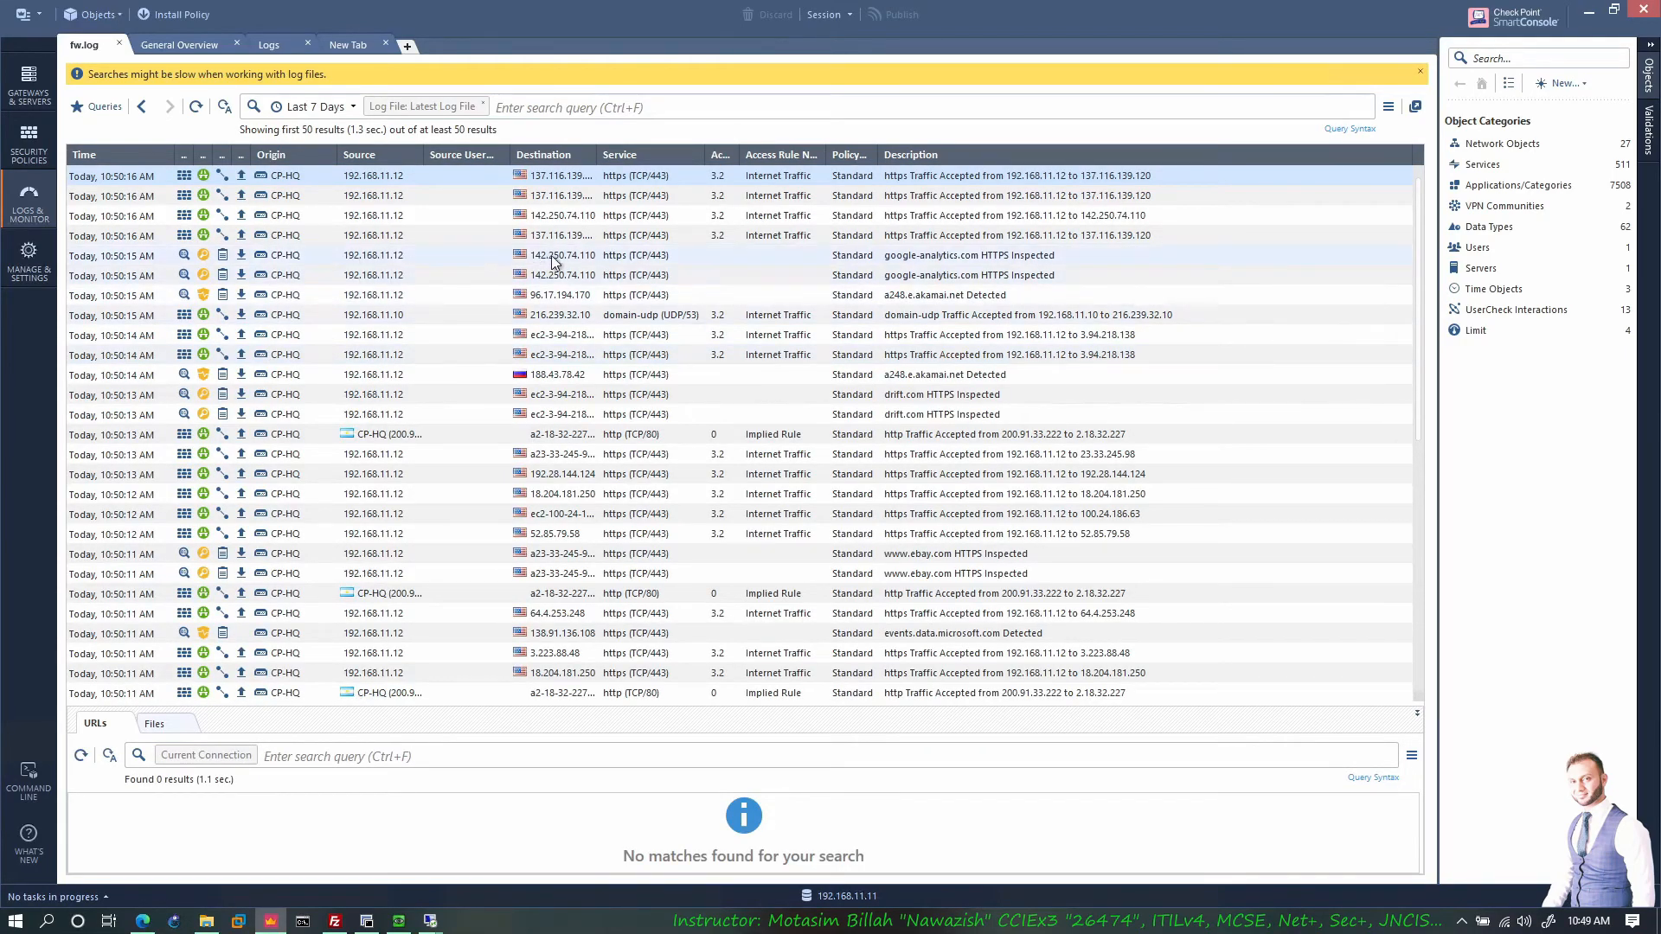
click(296, 259)
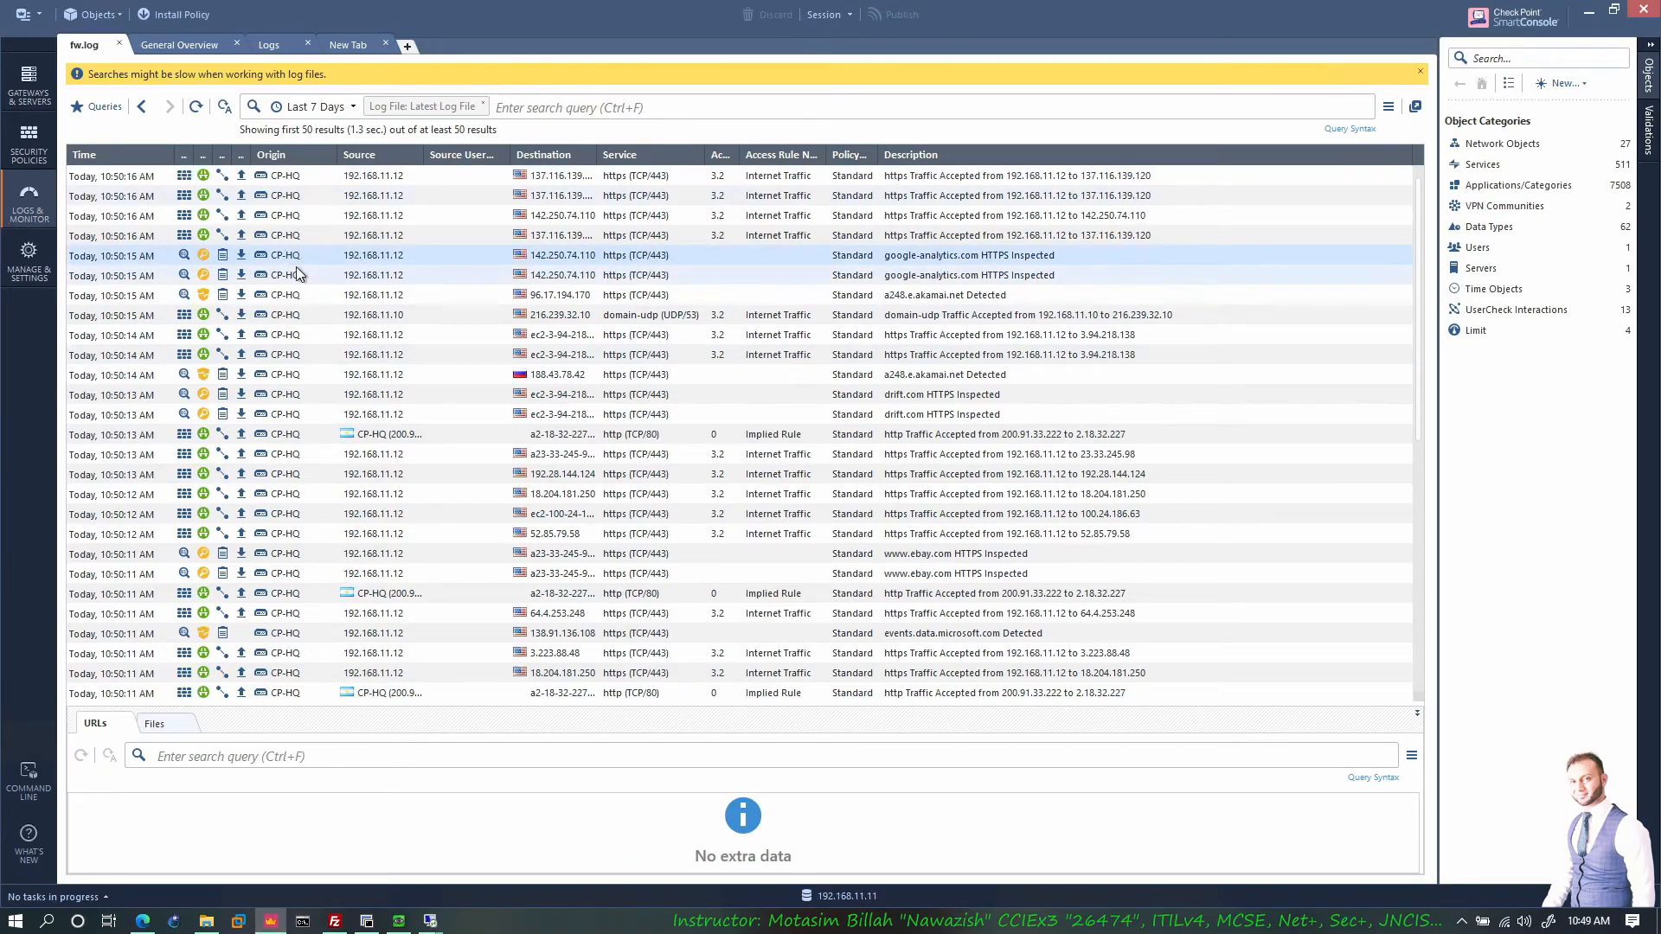
double_click(439, 256)
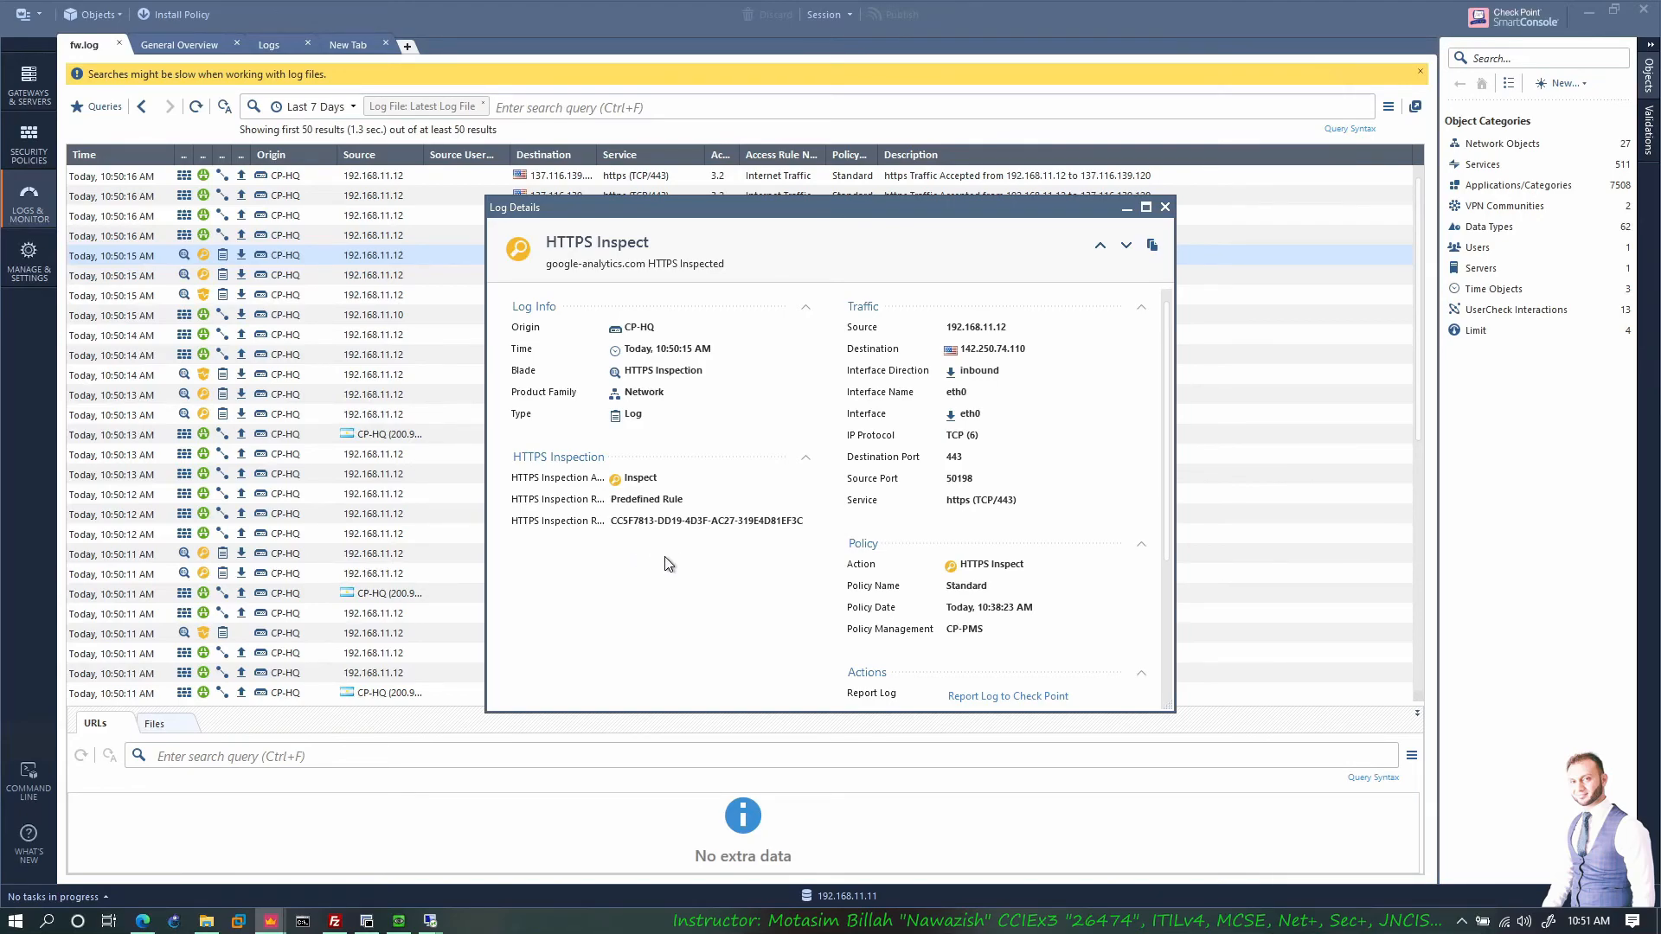
click(143, 920)
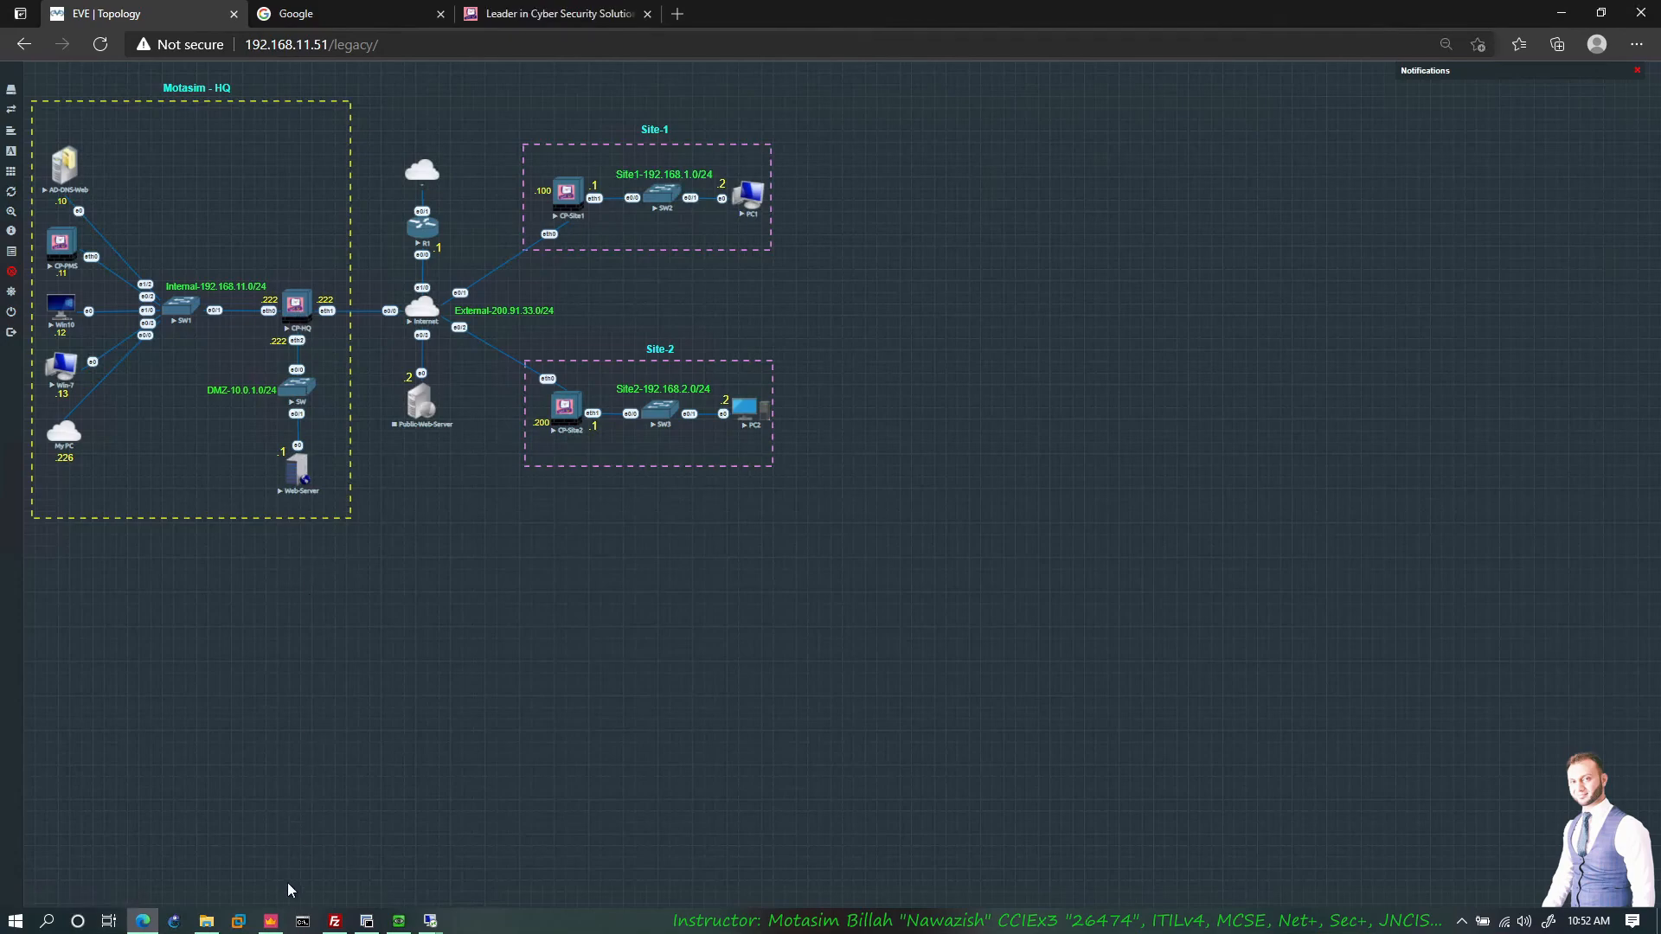
Step: Open the CP-HQ gateway's Edit properties from the Gateways & Servers list
click(273, 922)
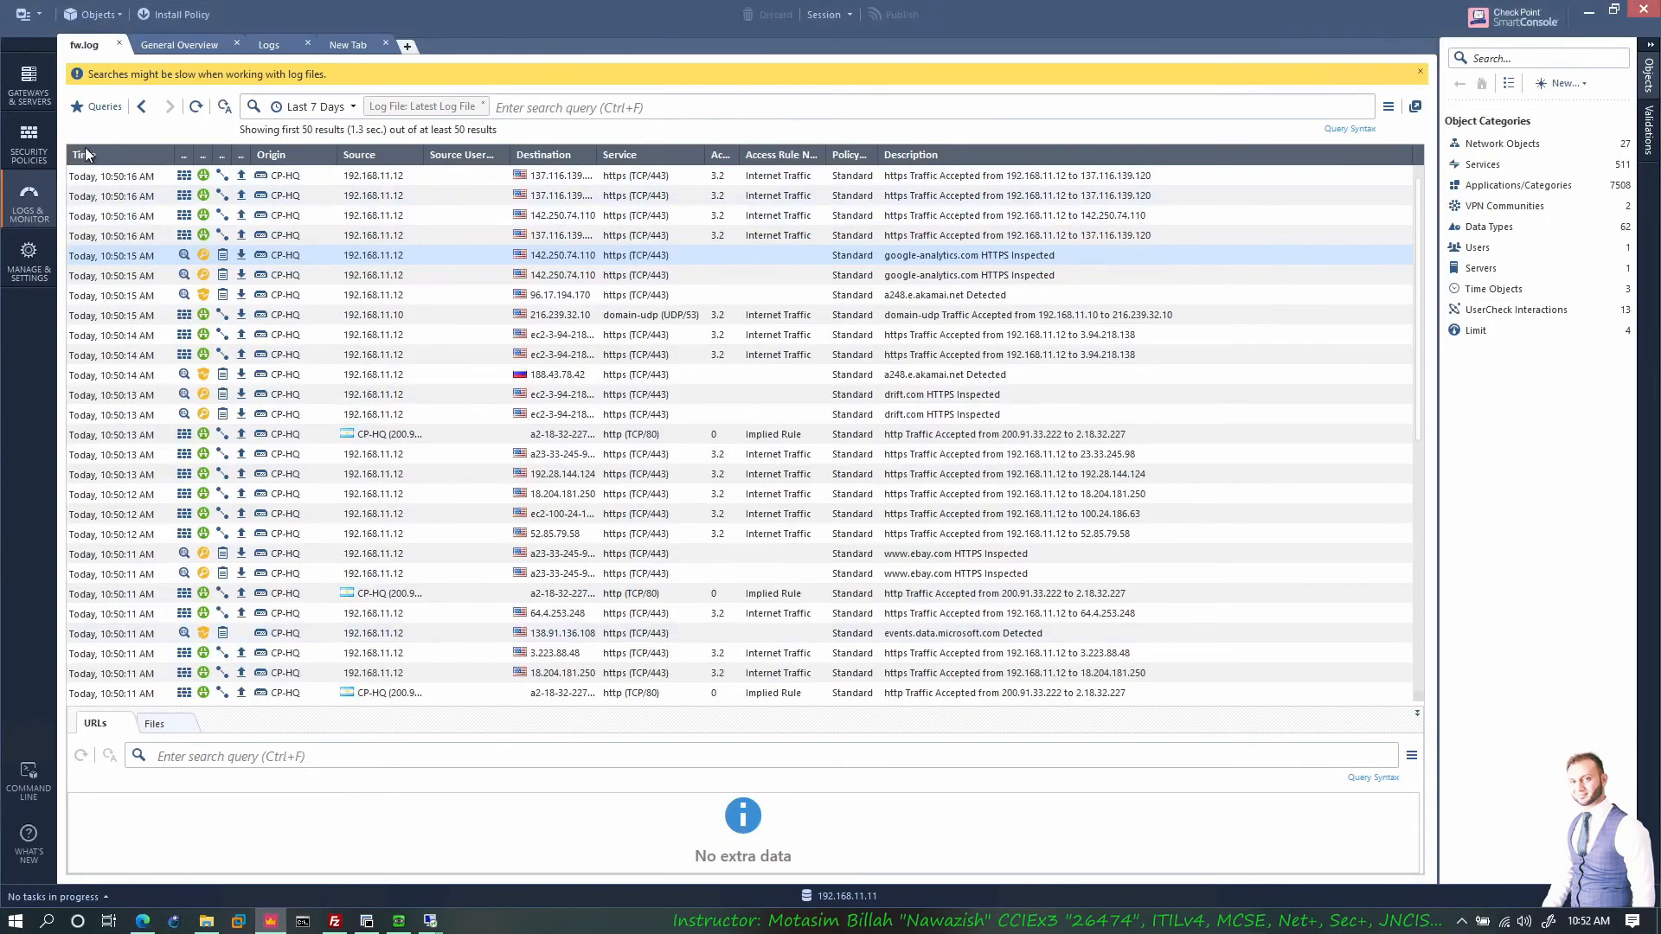
click(33, 93)
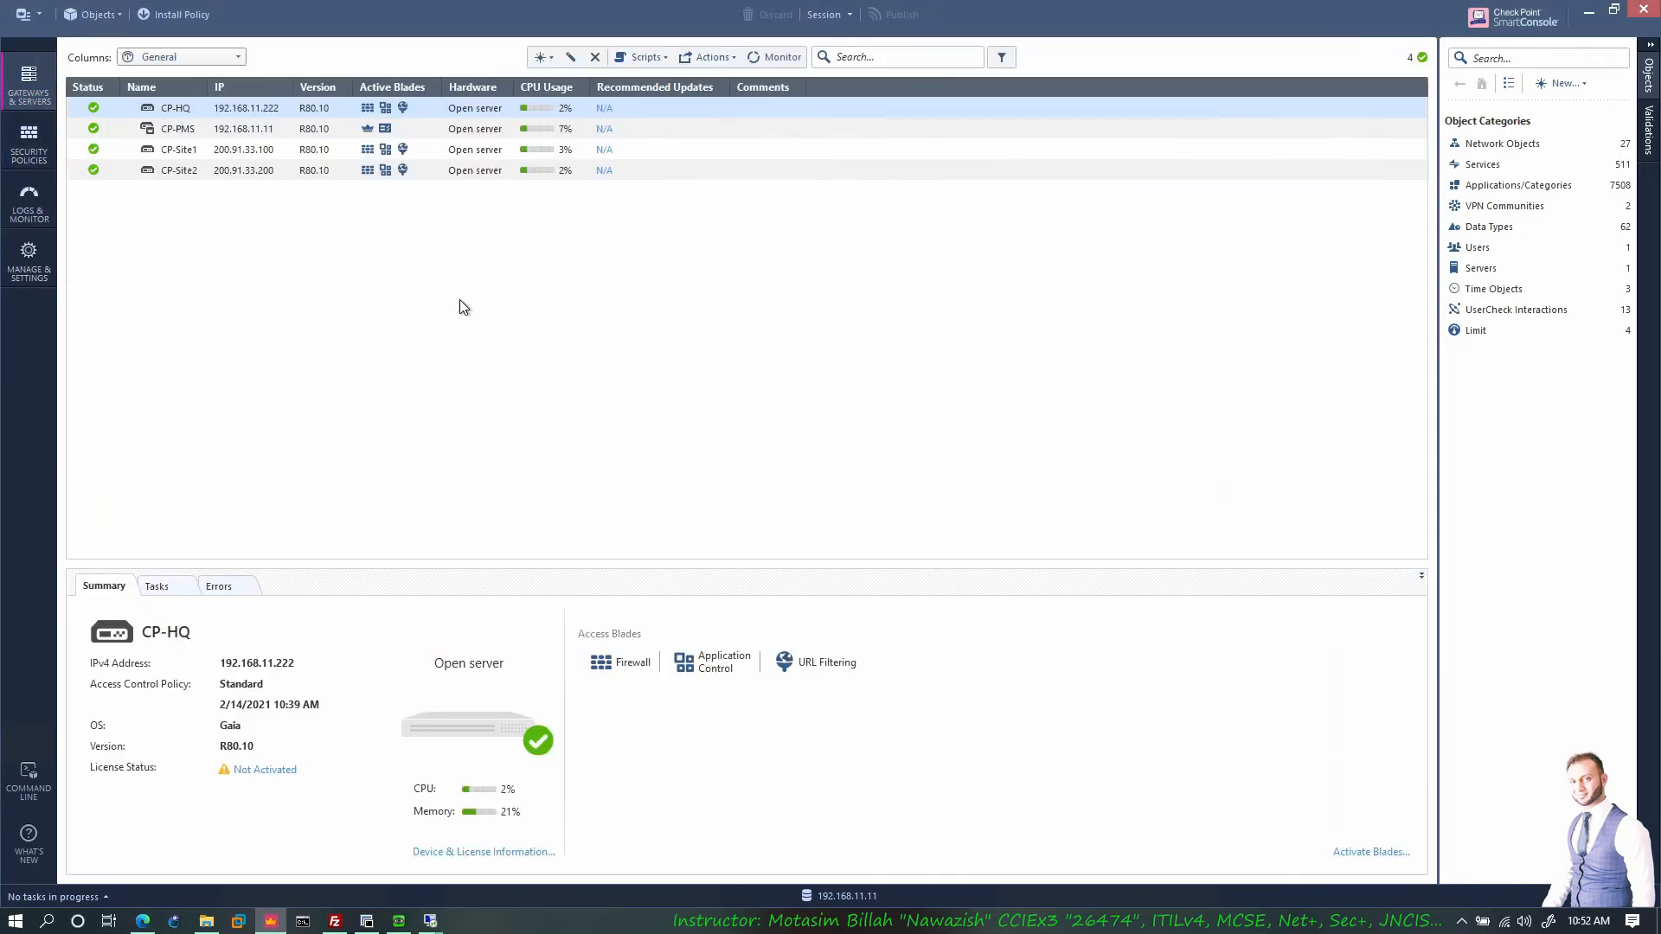
right_click(251, 114)
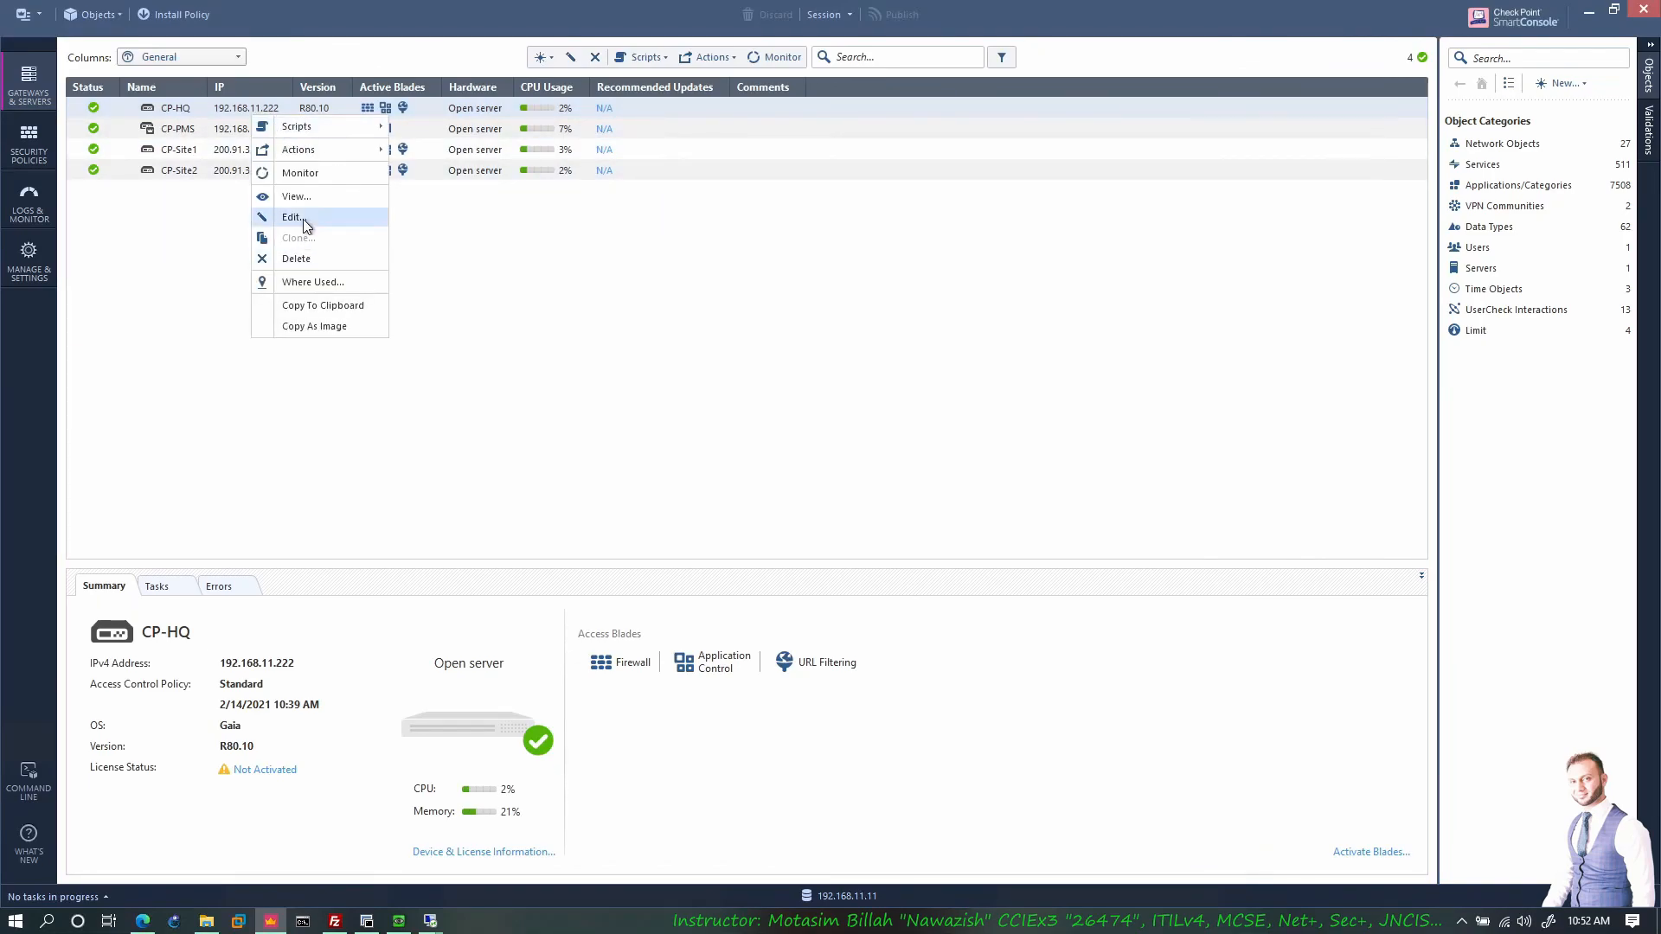
click(298, 218)
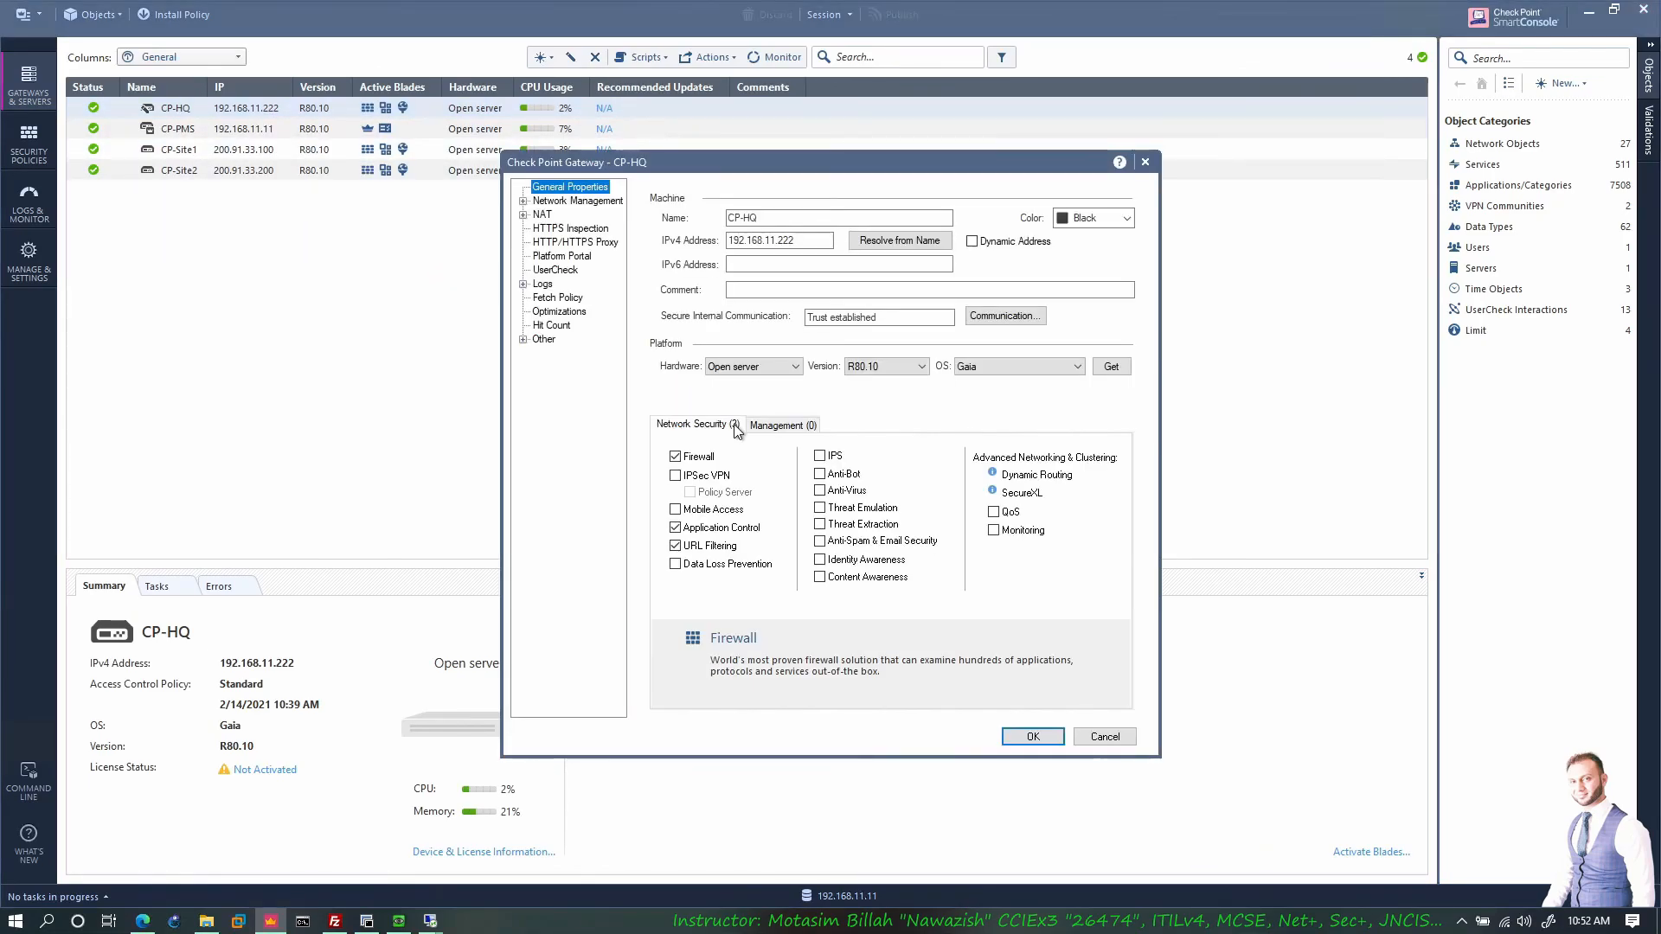